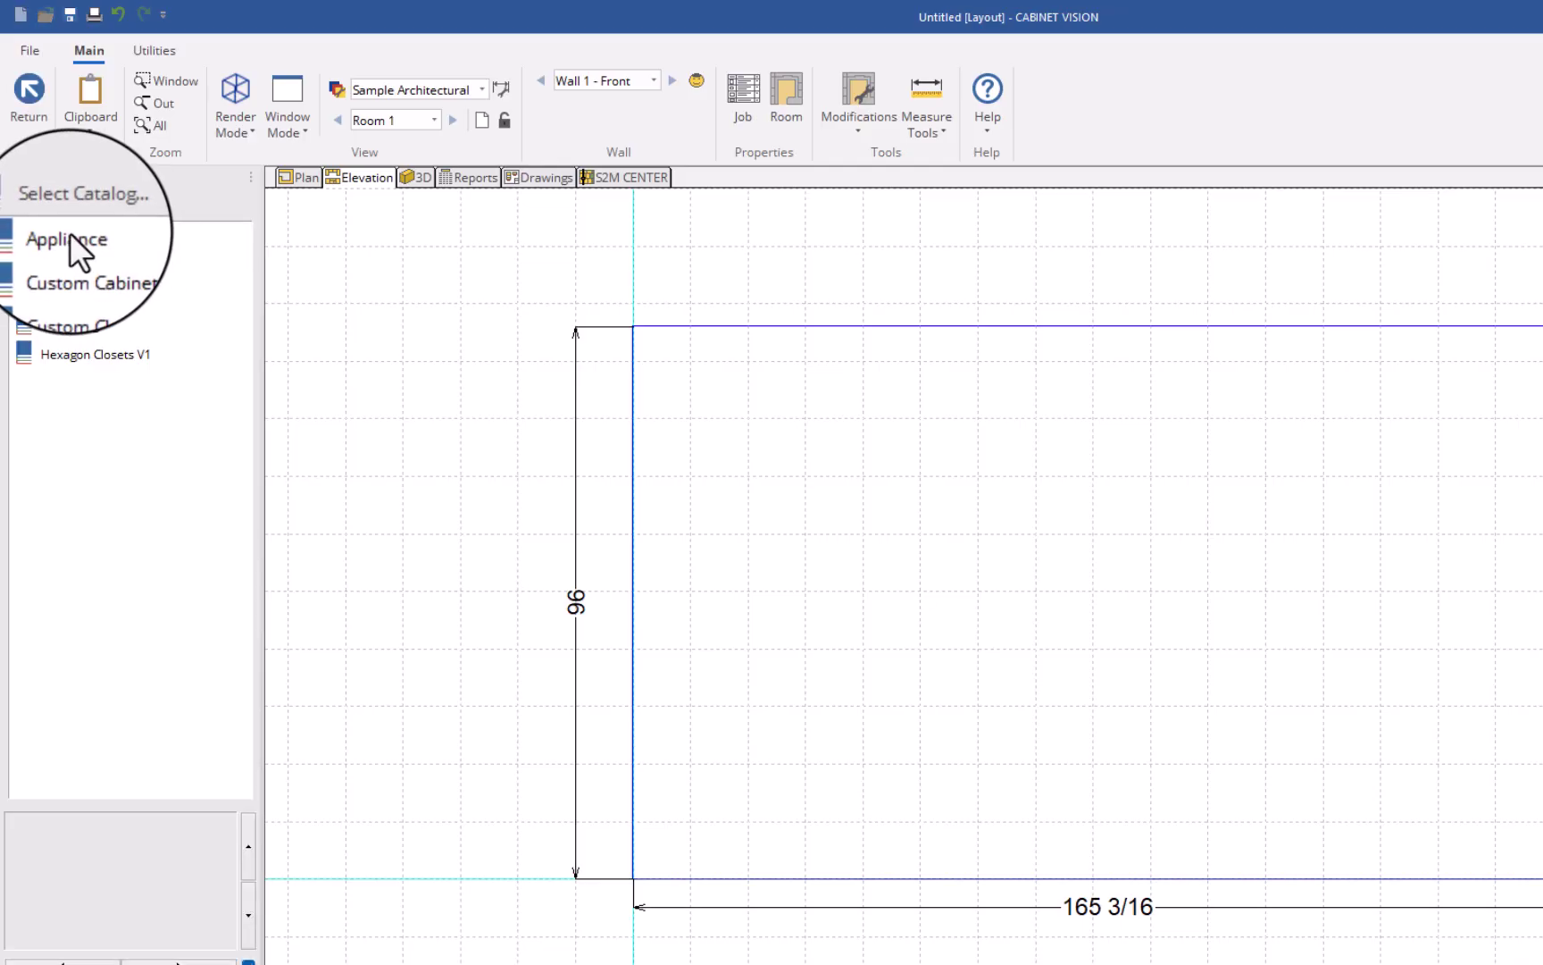
- Preview the Dual Fuel ranges DF-1 to DF-4 and Electric ranges ER-1 and ER-2
{"action": "left_click", "coordinate": [44, 473]}
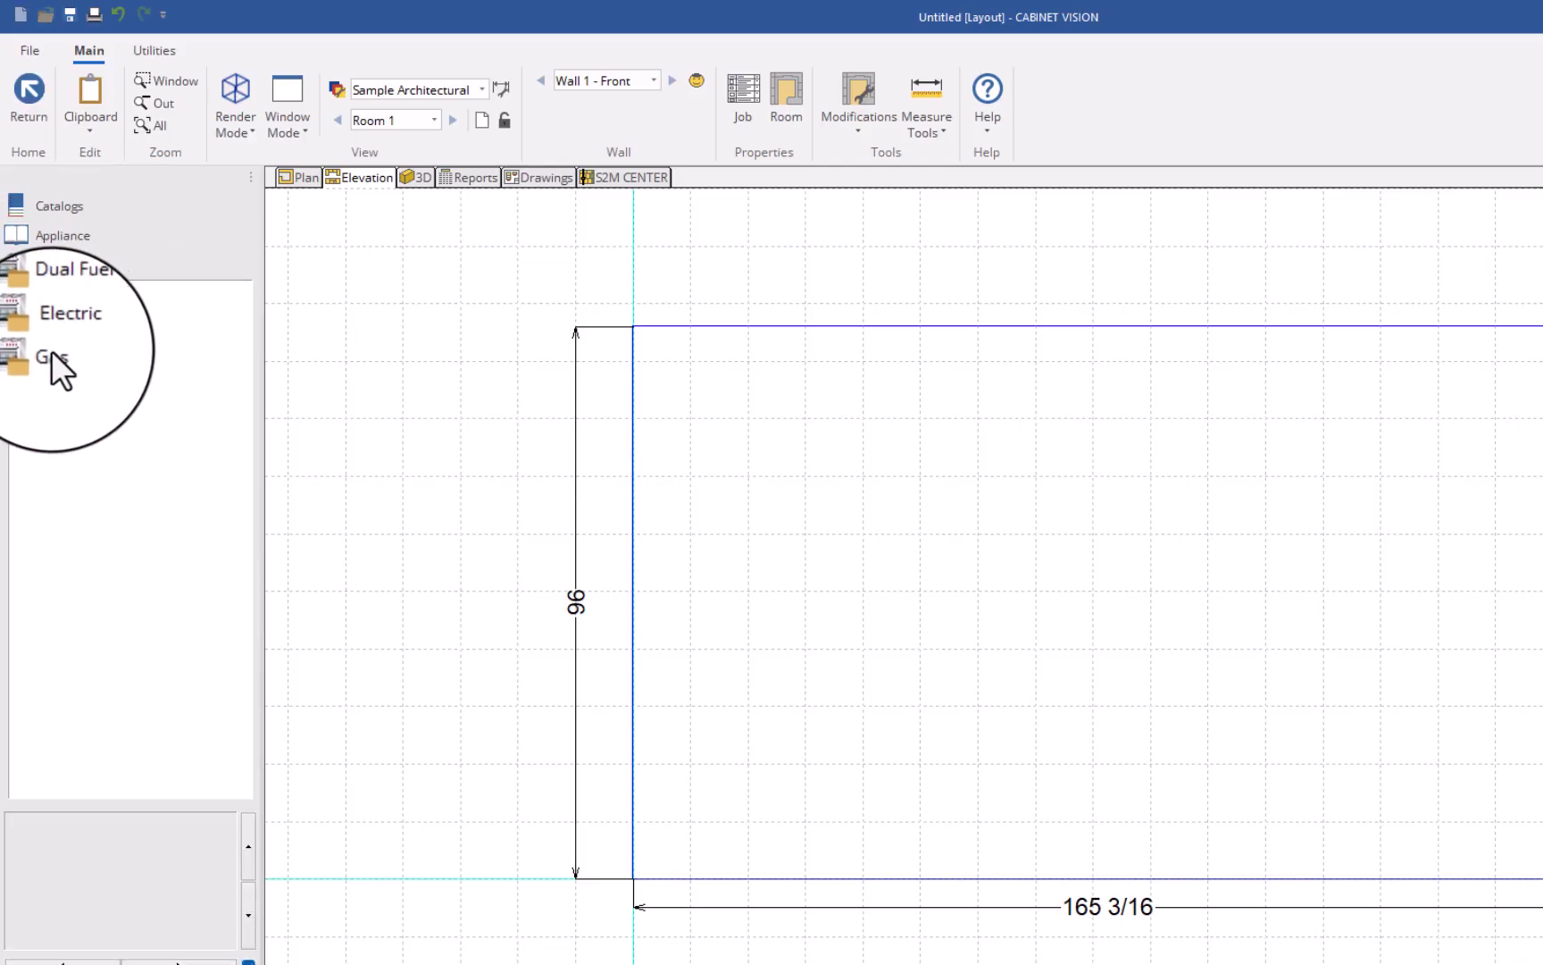
{"action": "left_click", "coordinate": [63, 297]}
{"action": "left_click", "coordinate": [59, 323]}
{"action": "left_click", "coordinate": [57, 355]}
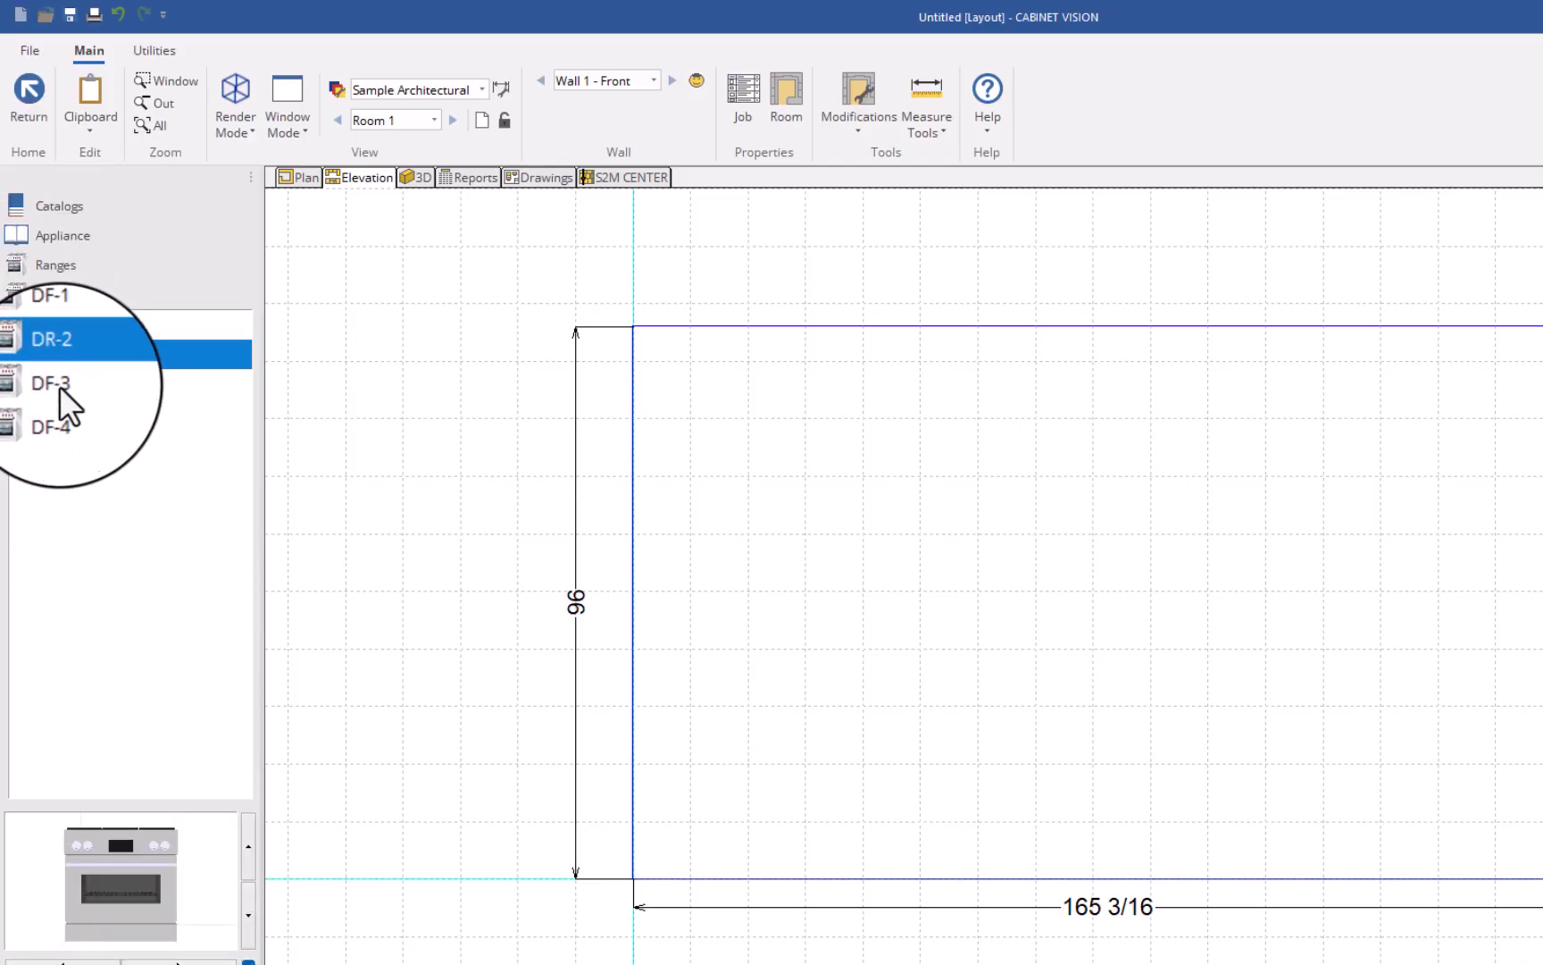
{"action": "left_click", "coordinate": [84, 384]}
{"action": "left_click", "coordinate": [87, 413]}
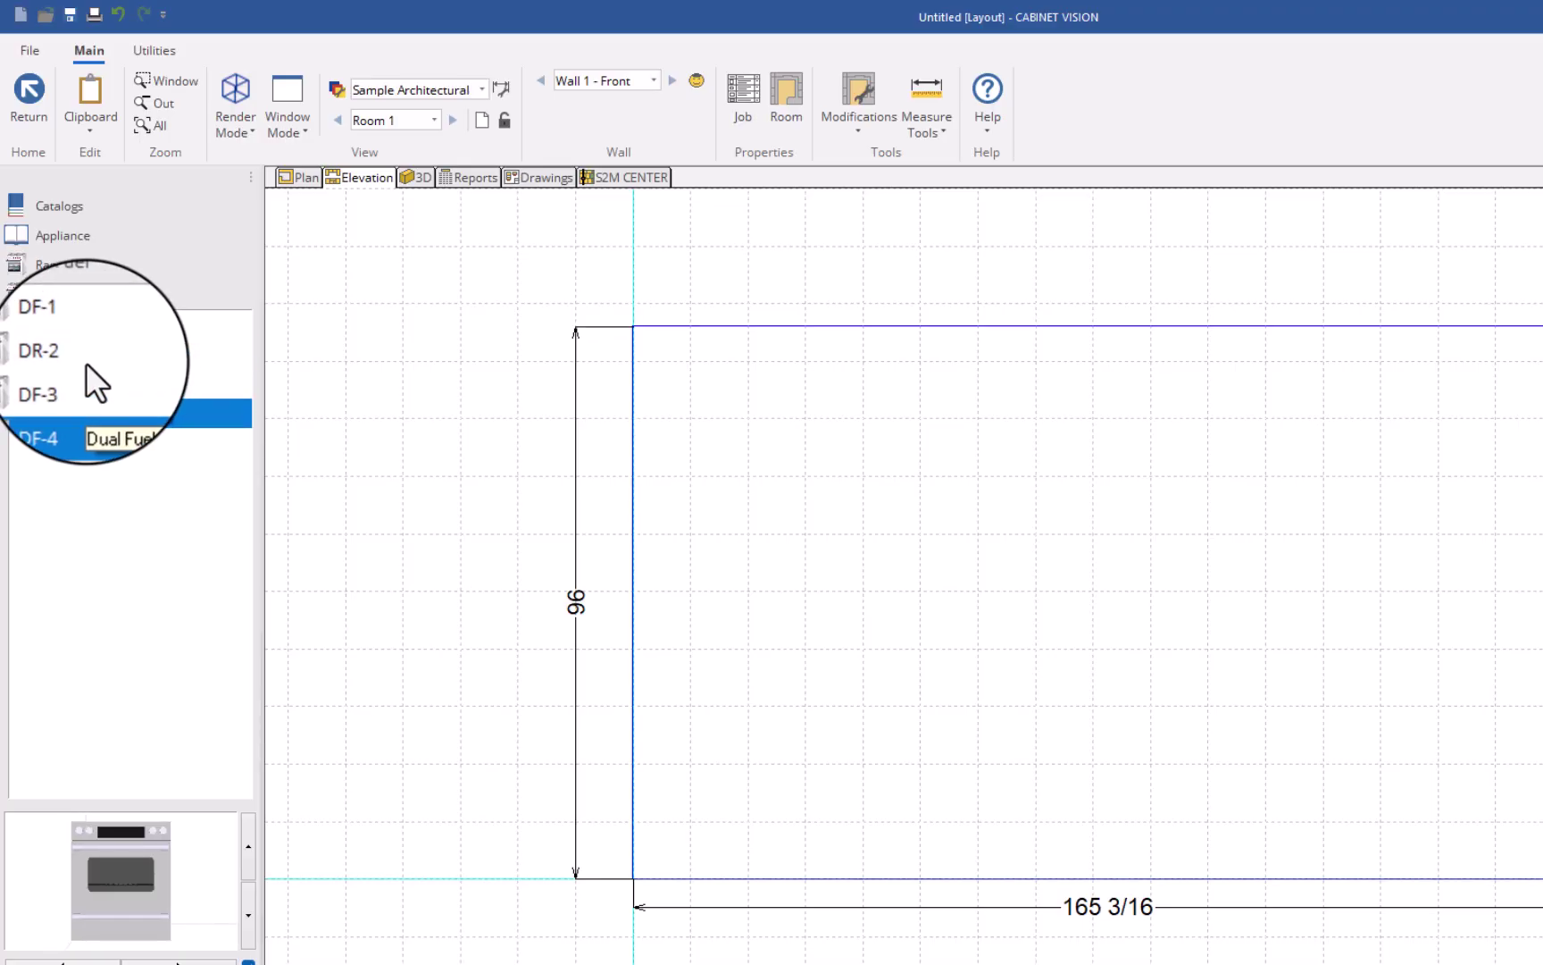
{"action": "left_click", "coordinate": [68, 266]}
{"action": "left_click", "coordinate": [68, 350]}
{"action": "left_click", "coordinate": [67, 332]}
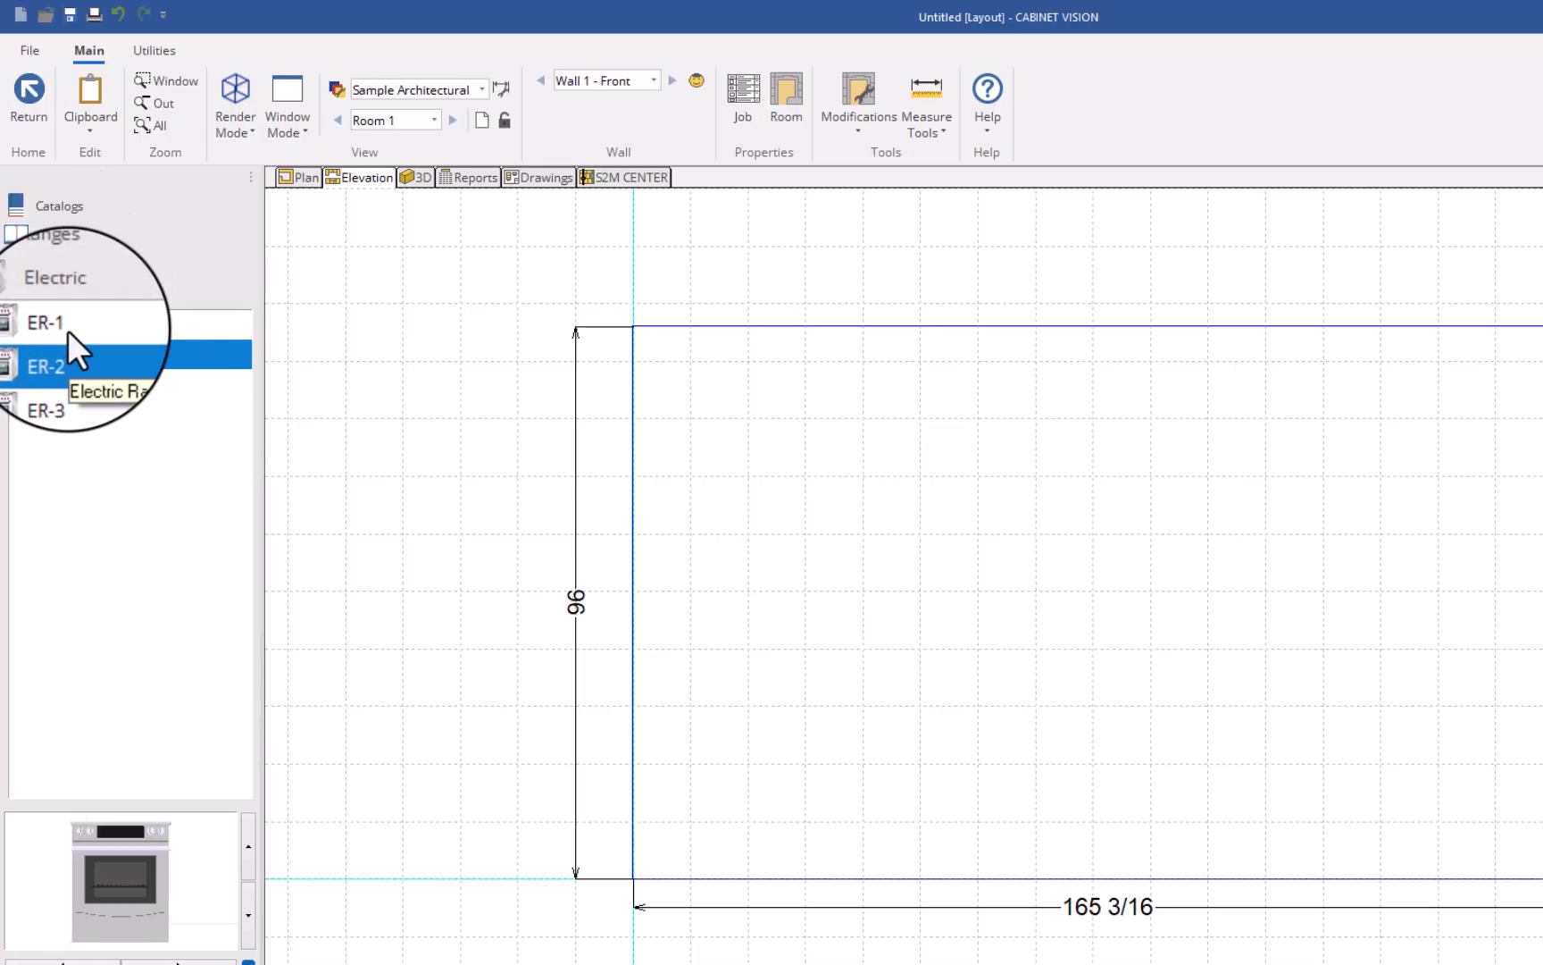
{"action": "left_click", "coordinate": [65, 328]}
- Preview the Traditional Hoods TH-1 through TH-4
{"action": "left_click", "coordinate": [60, 249]}
{"action": "left_click", "coordinate": [58, 384]}
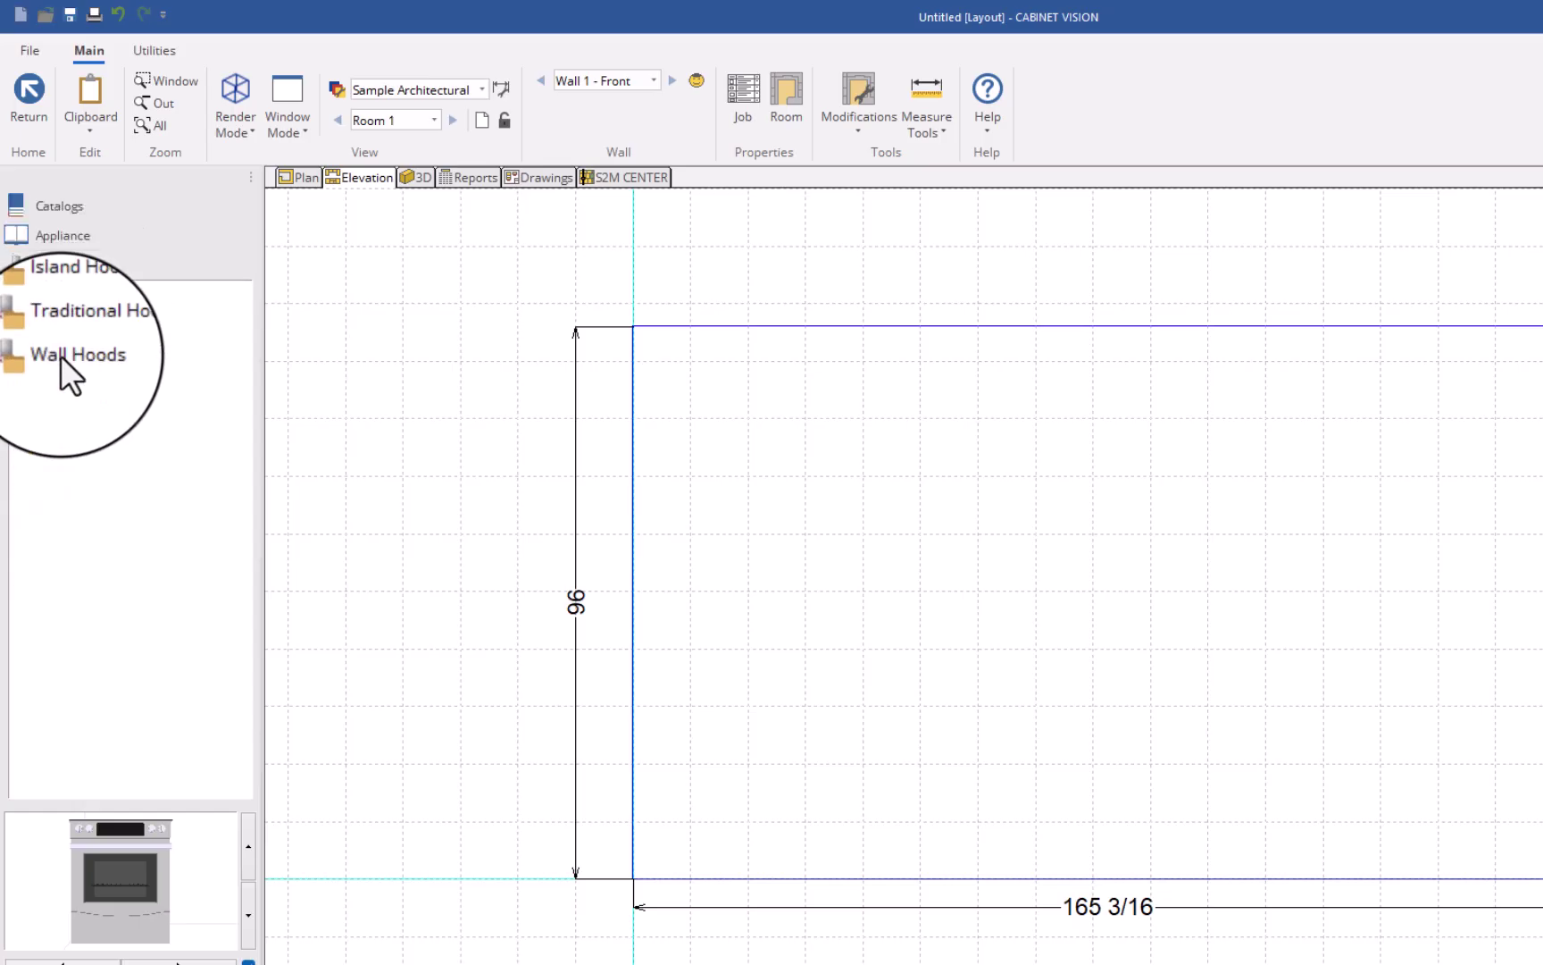
{"action": "left_click", "coordinate": [60, 309]}
{"action": "left_click", "coordinate": [59, 322]}
{"action": "left_click", "coordinate": [59, 350]}
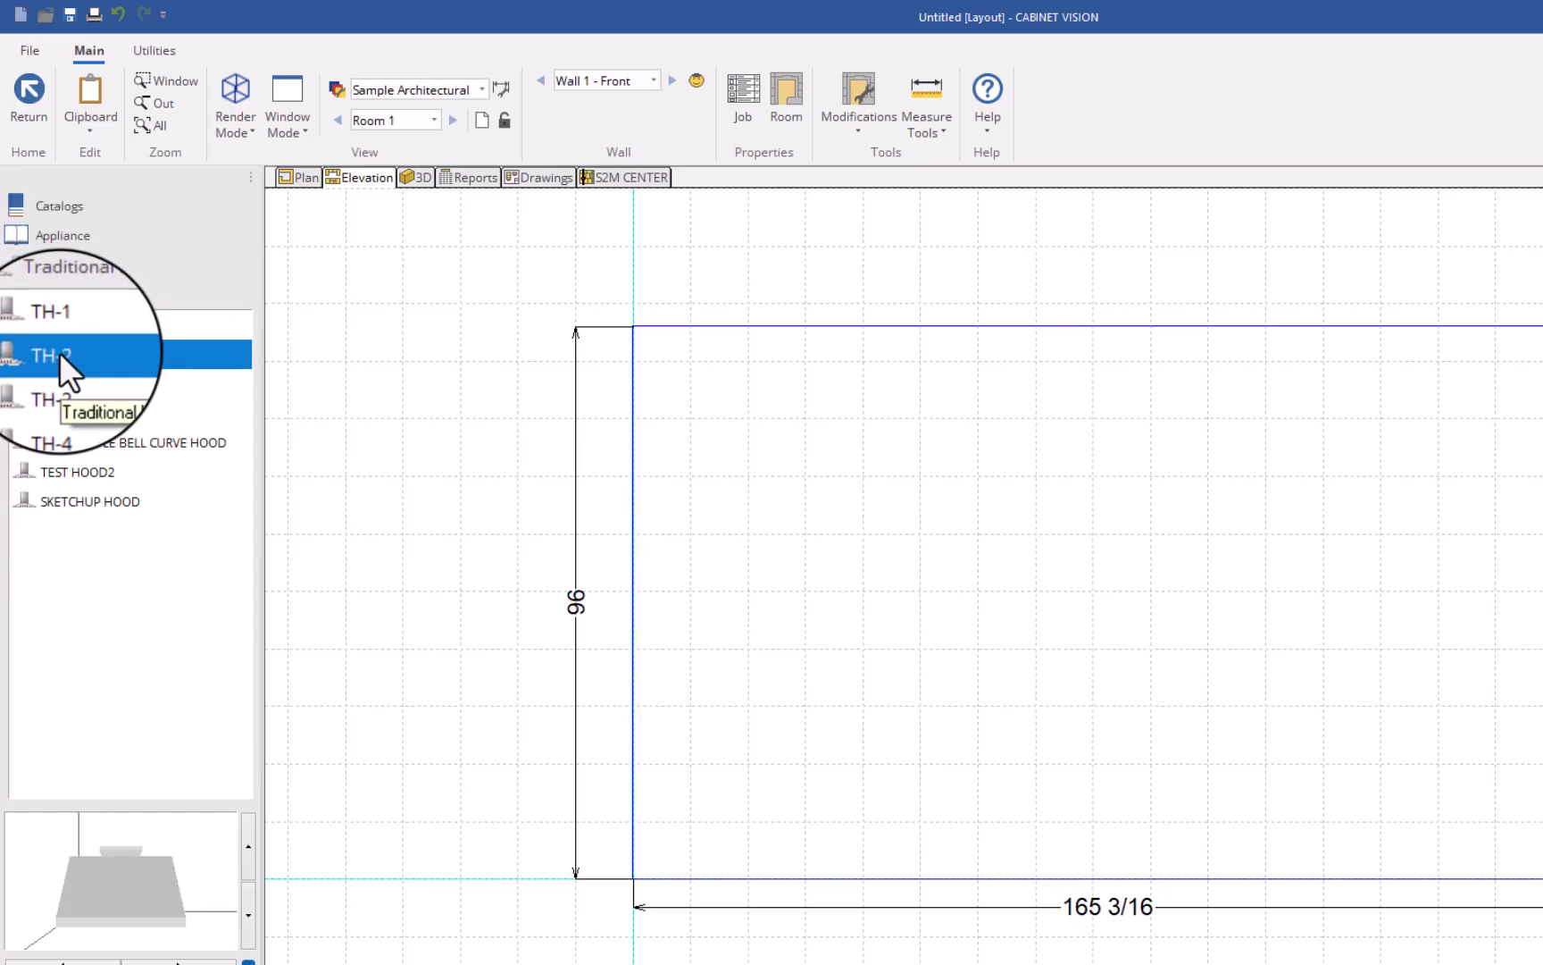
{"action": "left_click", "coordinate": [59, 377]}
{"action": "left_click", "coordinate": [59, 409]}
{"action": "left_click", "coordinate": [56, 265]}
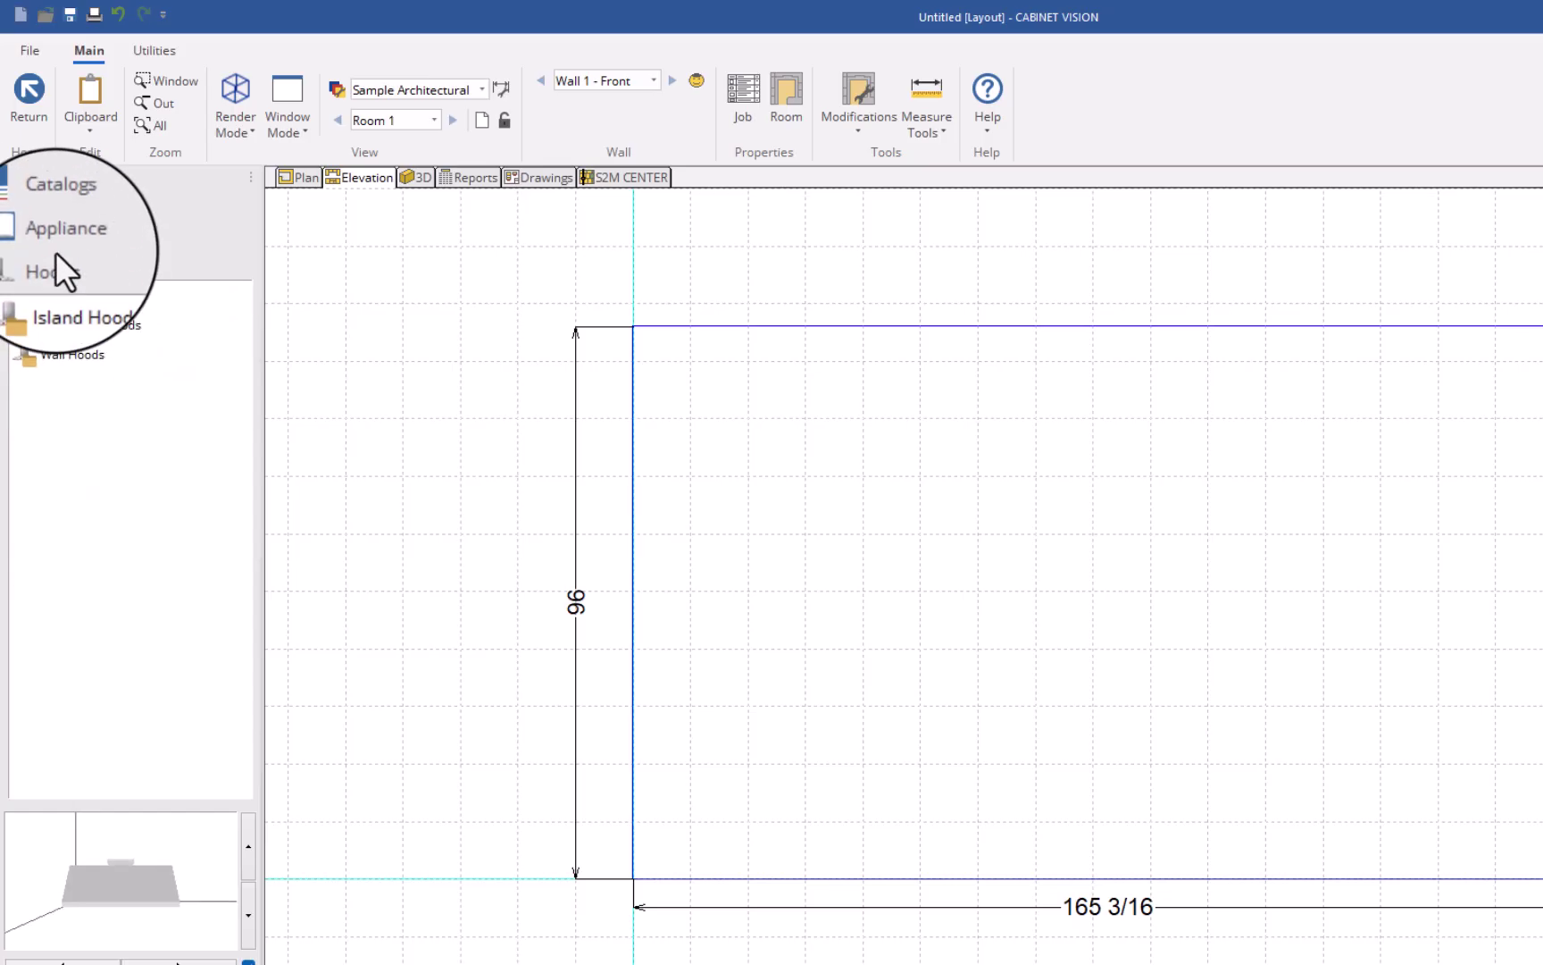
{"action": "left_click", "coordinate": [57, 264]}
- Compare American fridges AFF-1 to AFF-5, then add the Built-In BIR-2 refrigerator to the wall
{"action": "left_click", "coordinate": [49, 494]}
{"action": "left_click", "coordinate": [50, 299]}
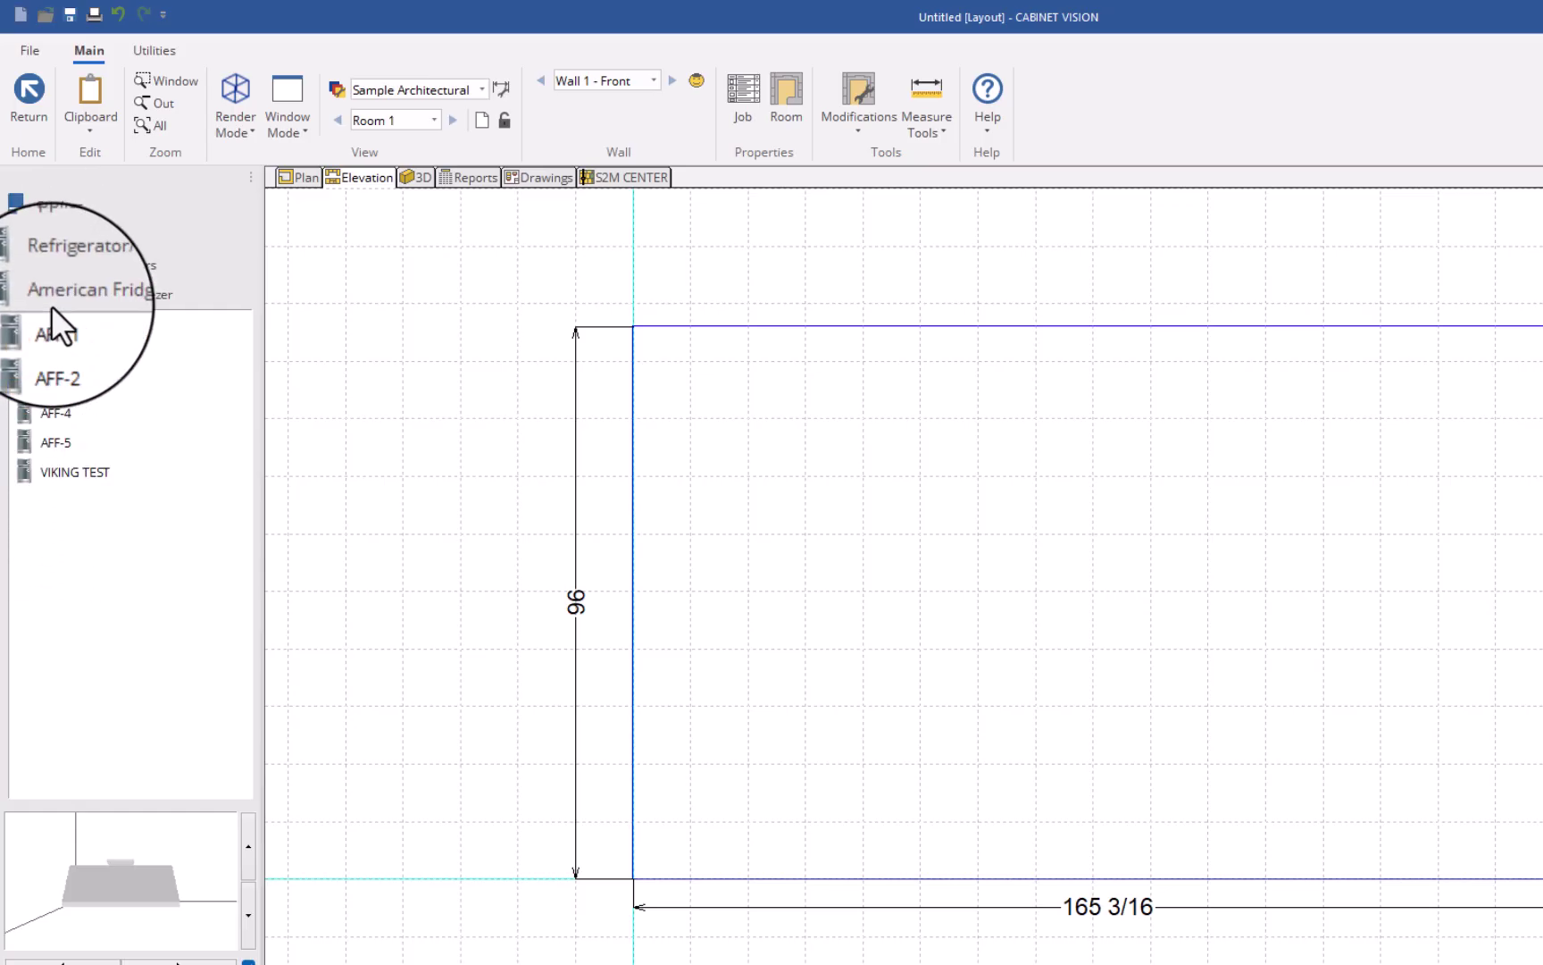
{"action": "left_click", "coordinate": [51, 325]}
{"action": "left_click", "coordinate": [51, 354]}
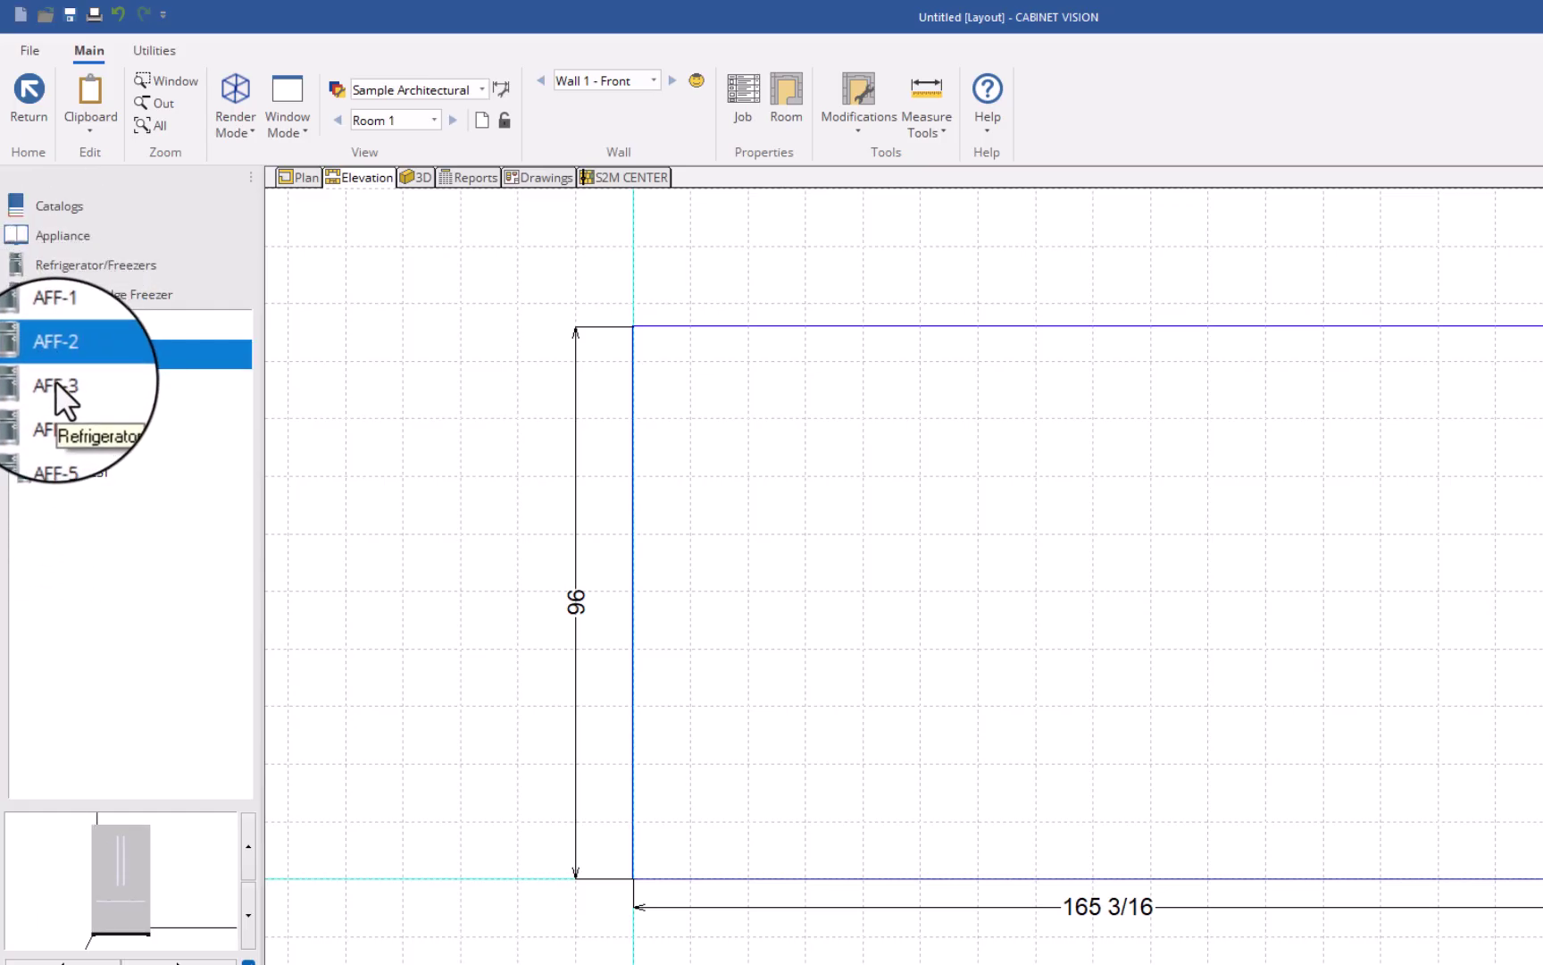
{"action": "left_click", "coordinate": [55, 383]}
{"action": "left_click", "coordinate": [61, 412]}
{"action": "left_click", "coordinate": [66, 442]}
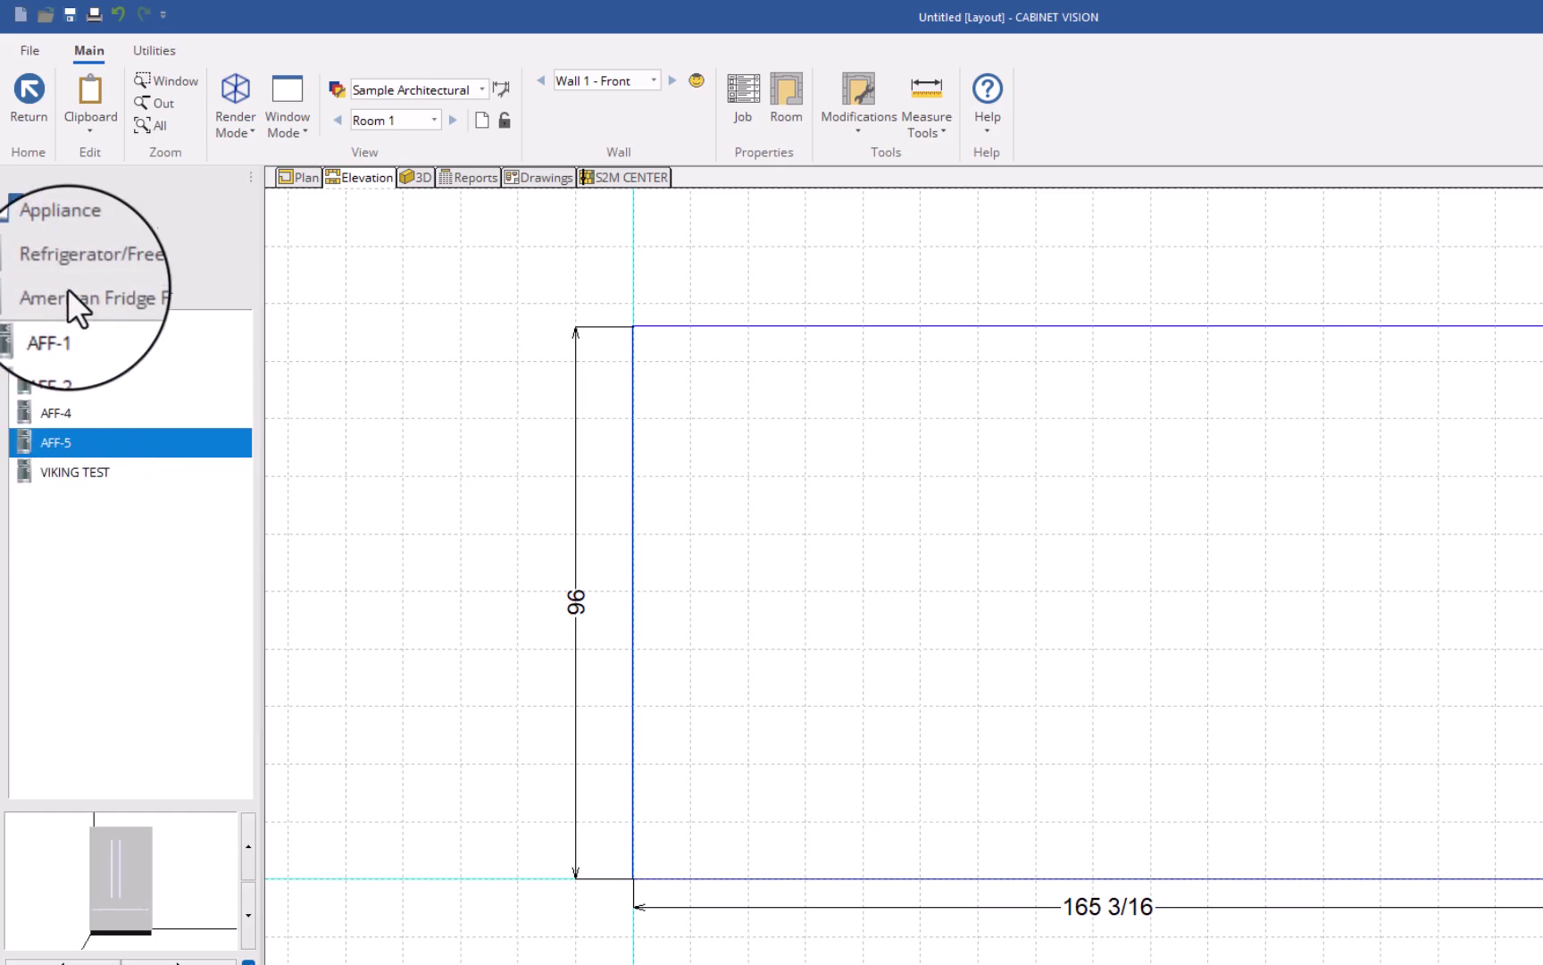
{"action": "left_click", "coordinate": [64, 264]}
{"action": "left_click", "coordinate": [64, 345]}
{"action": "double_click", "coordinate": [62, 352]}
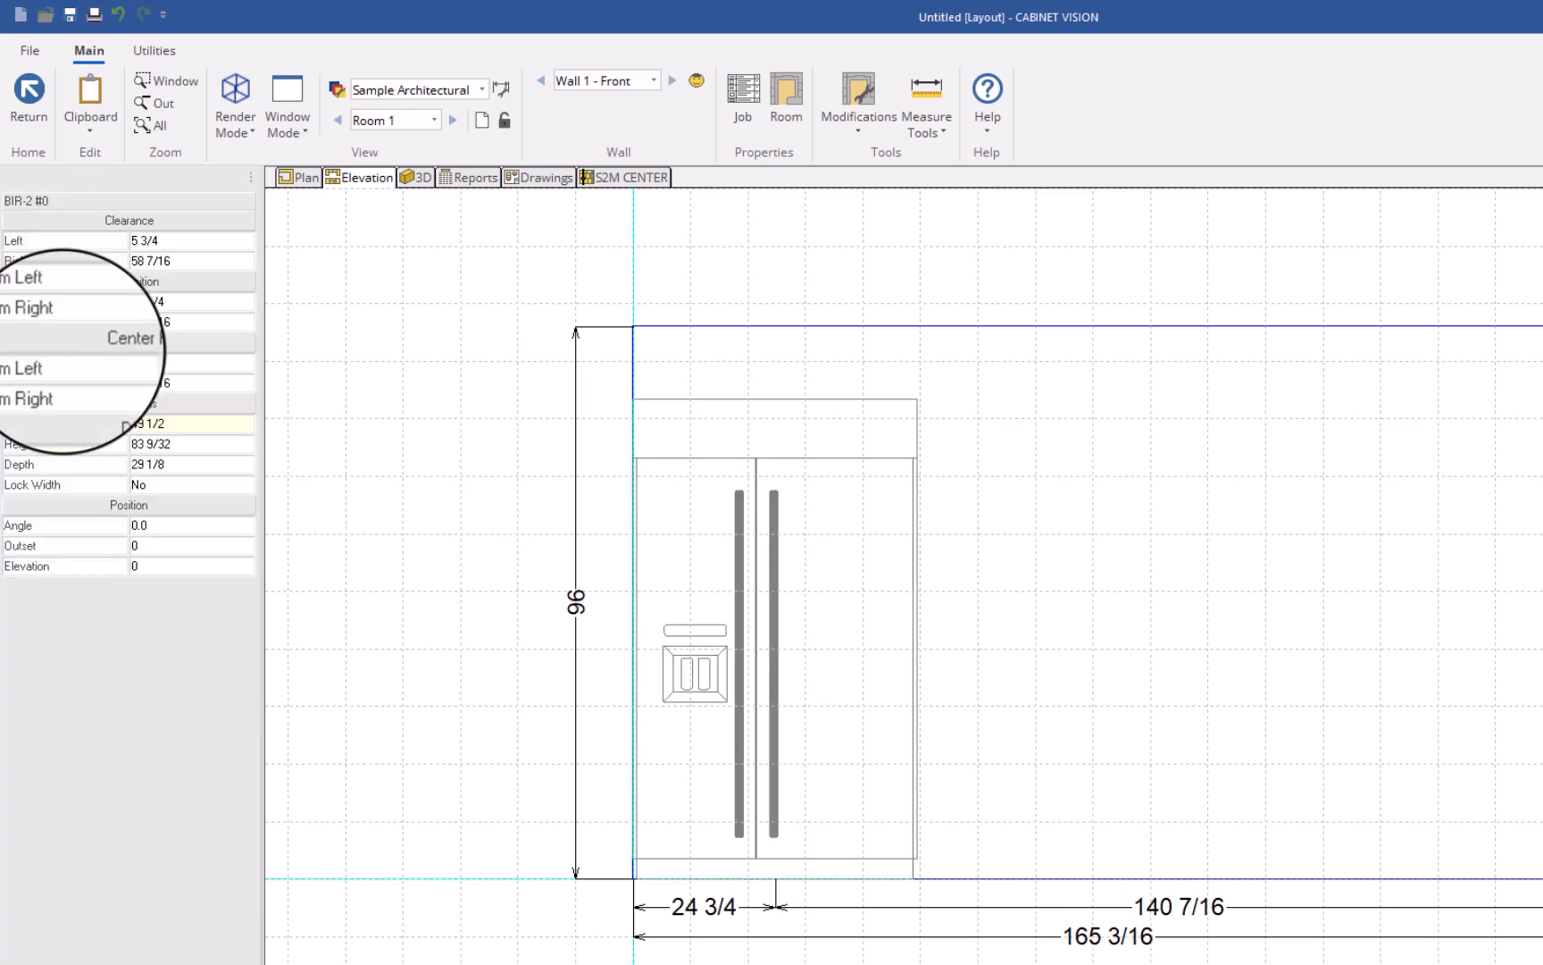
- Place a second BIR-2 refrigerator beside the first and select the left one in 3D view
{"action": "left_click", "coordinate": [1101, 639]}
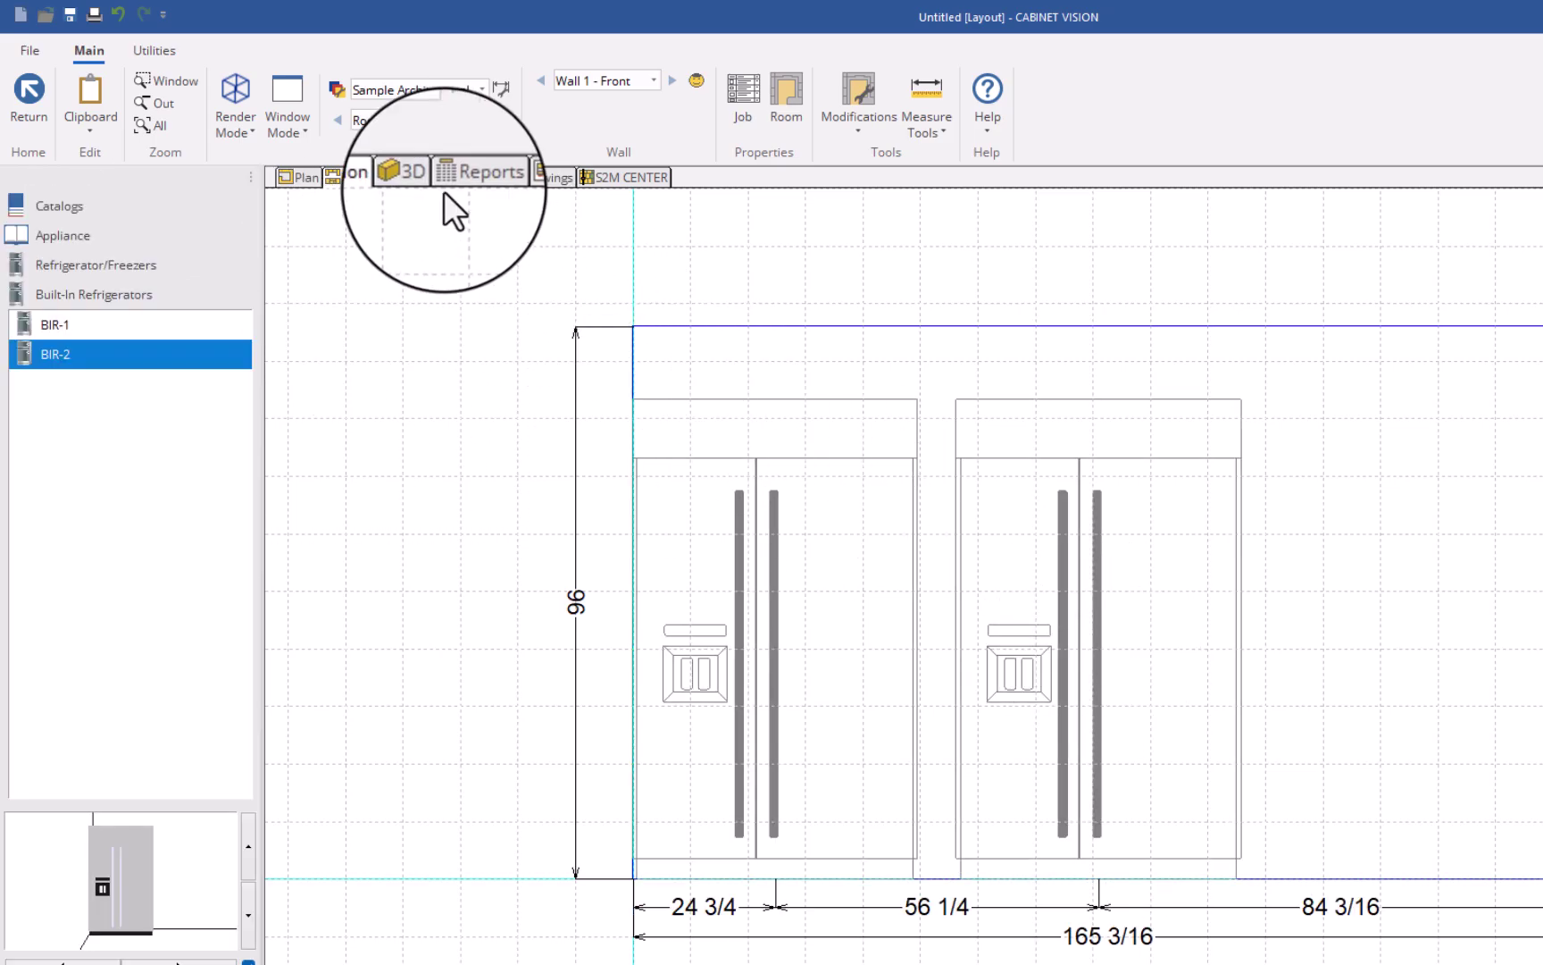
{"action": "left_click", "coordinate": [416, 178]}
{"action": "left_click", "coordinate": [920, 547]}
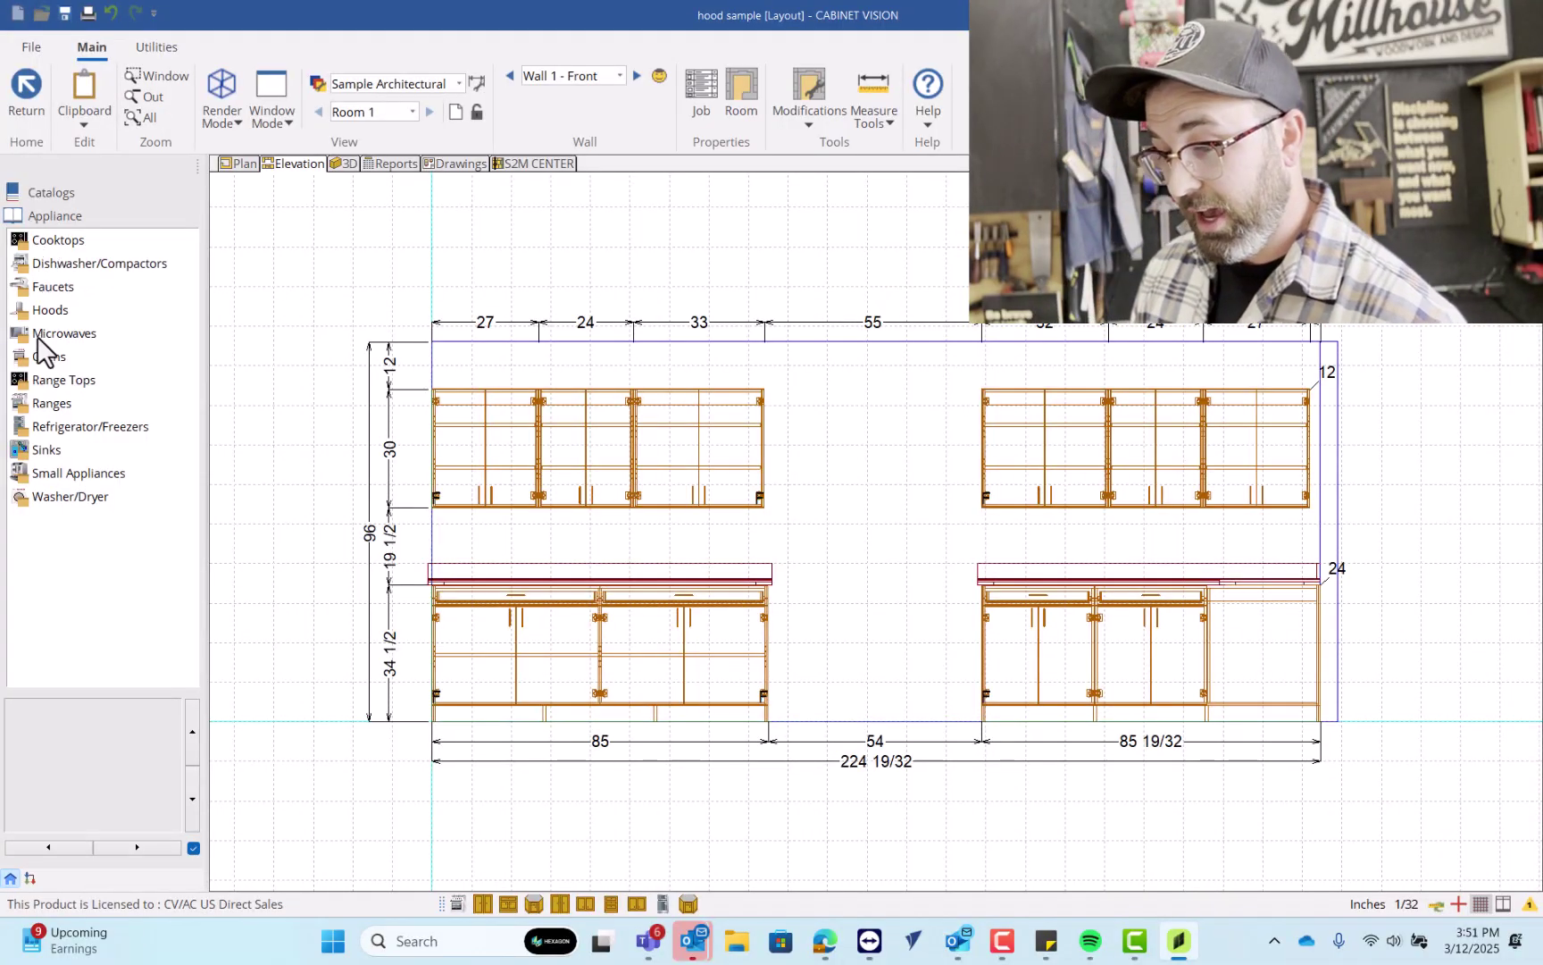
- Preview the Gas ranges GR-2, GR-3 and GR-4
{"action": "double_click", "coordinate": [32, 405]}
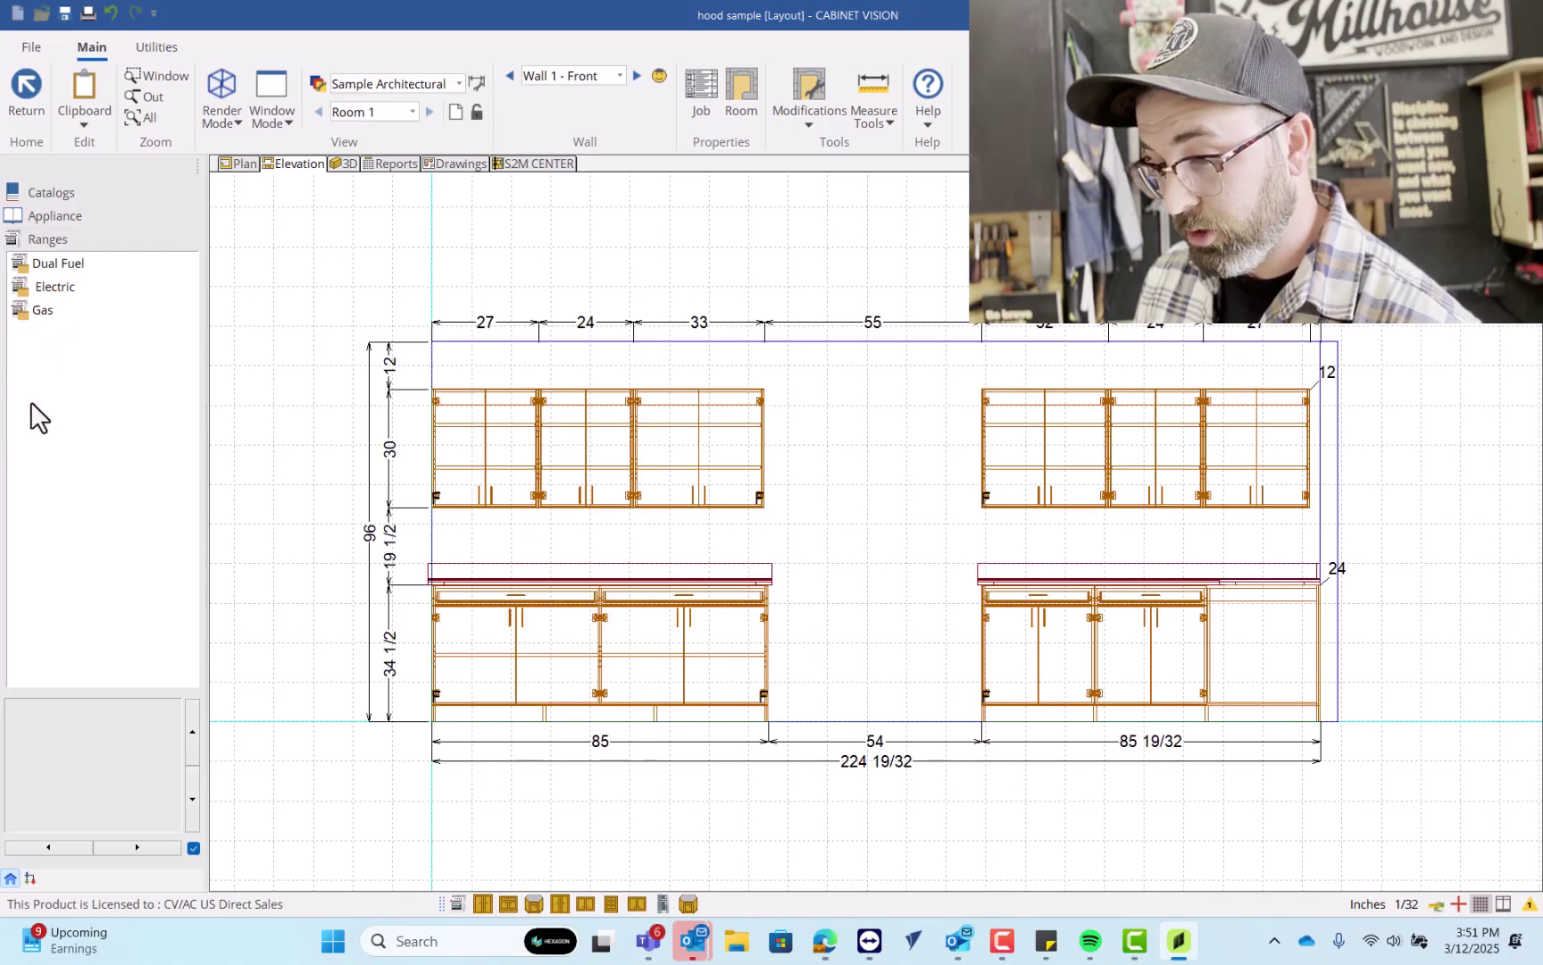
{"action": "double_click", "coordinate": [37, 310]}
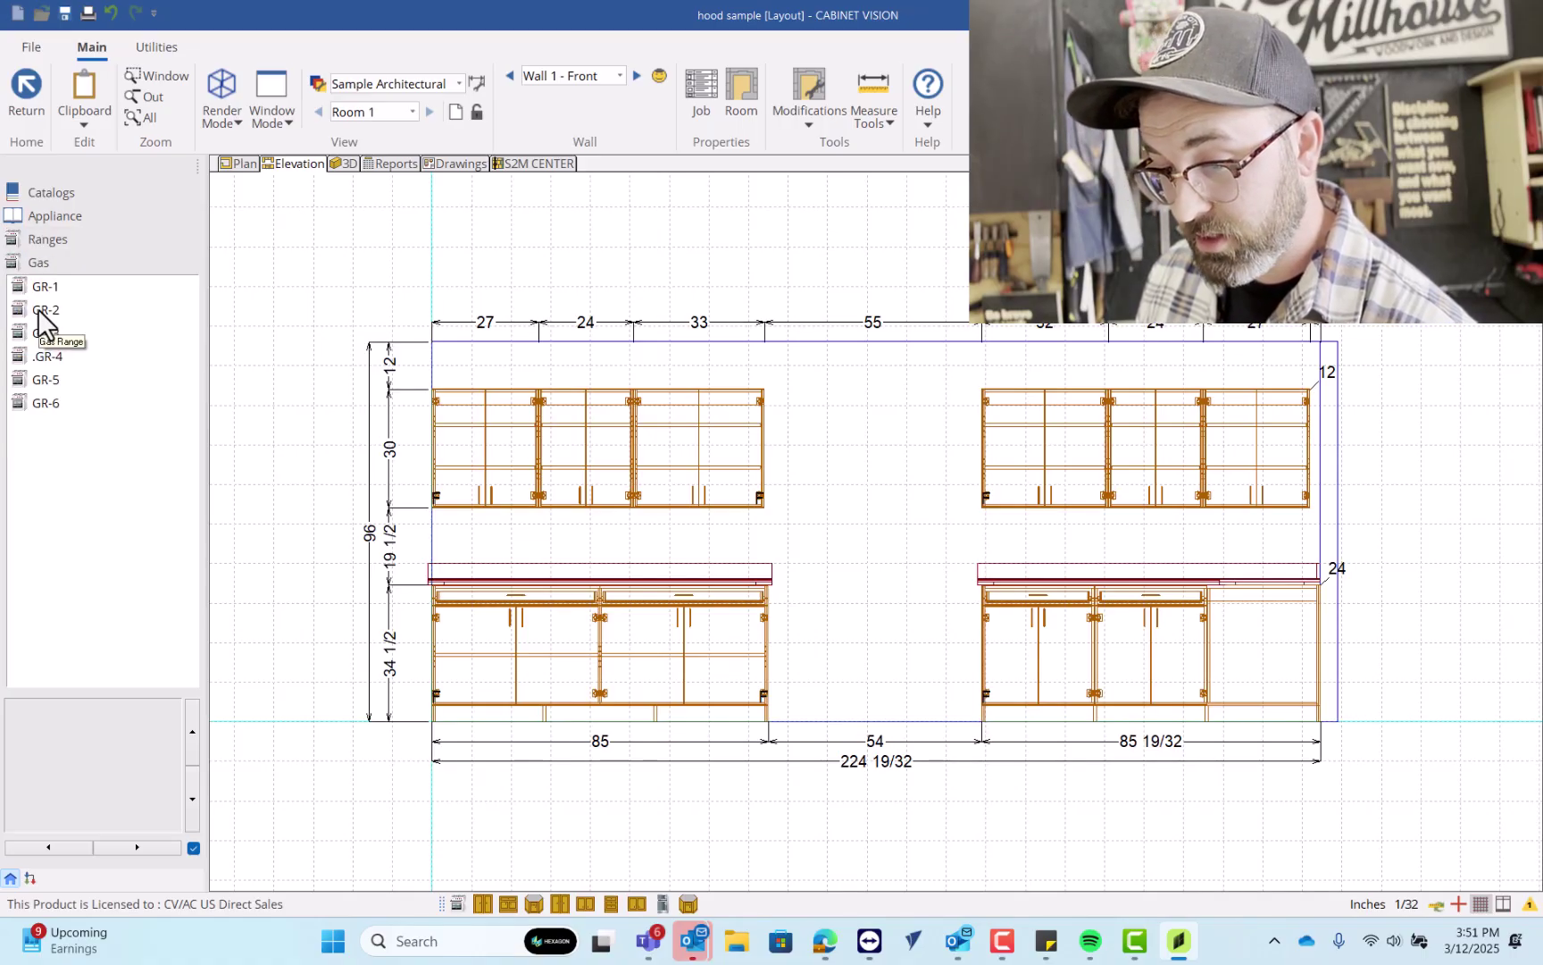
{"action": "left_click", "coordinate": [38, 310]}
{"action": "left_click", "coordinate": [37, 330]}
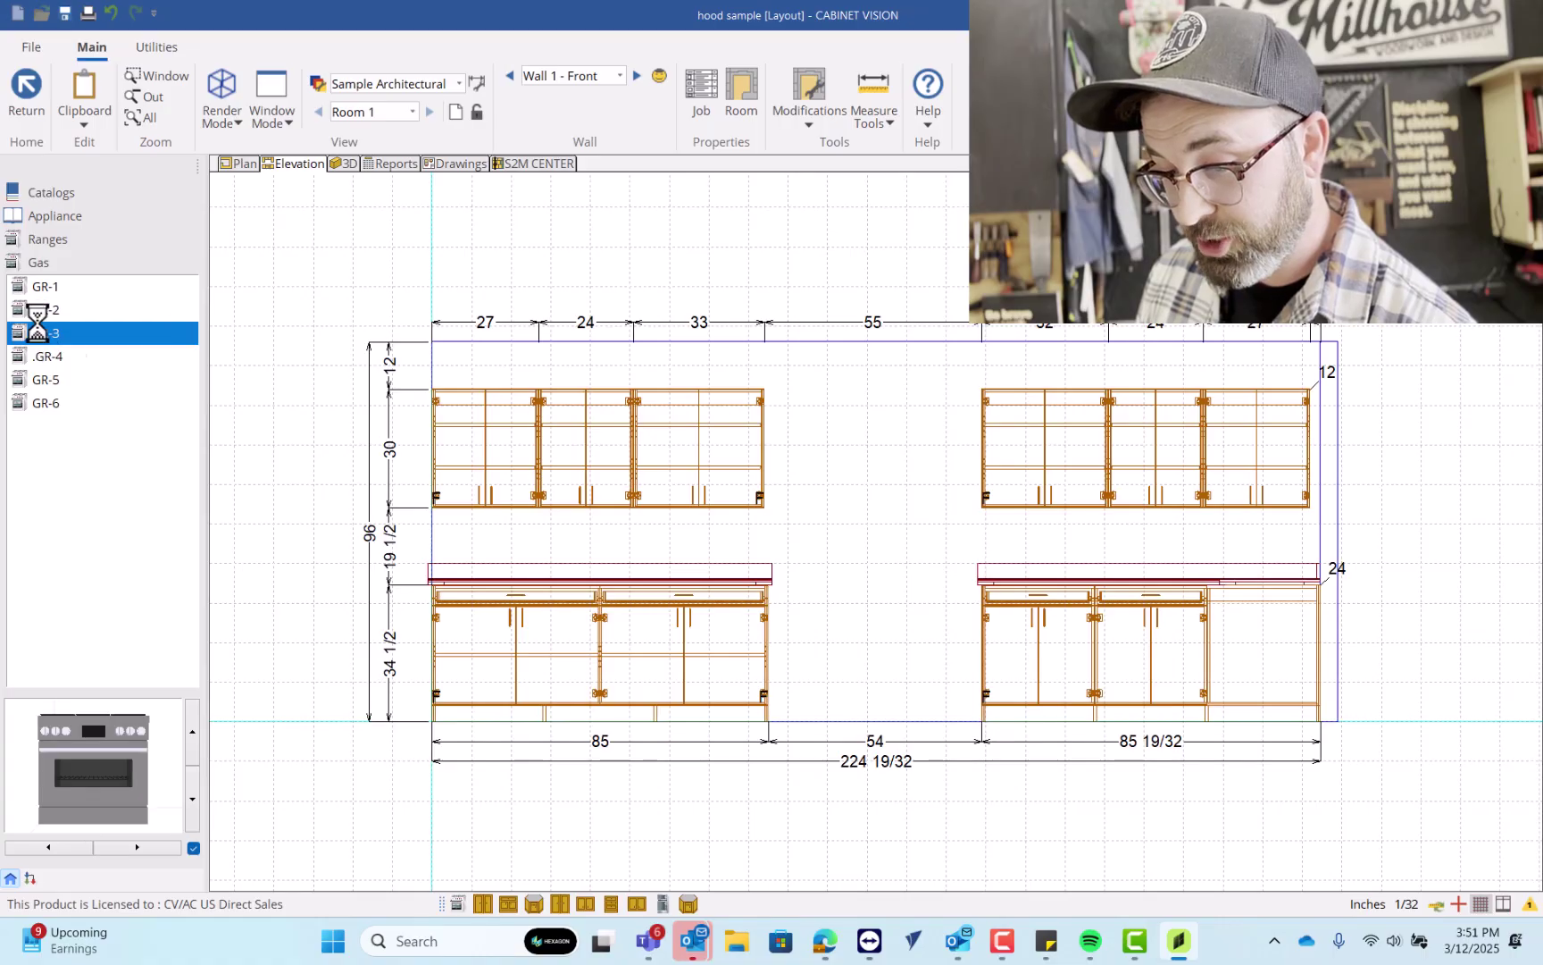
{"action": "left_click", "coordinate": [78, 357]}
- Drop the GR-3 range into the 54 gap and stretch it 53 wide against the left cabinets
{"action": "left_click_drag", "start_coordinate": [60, 330], "coordinate": [870, 646]}
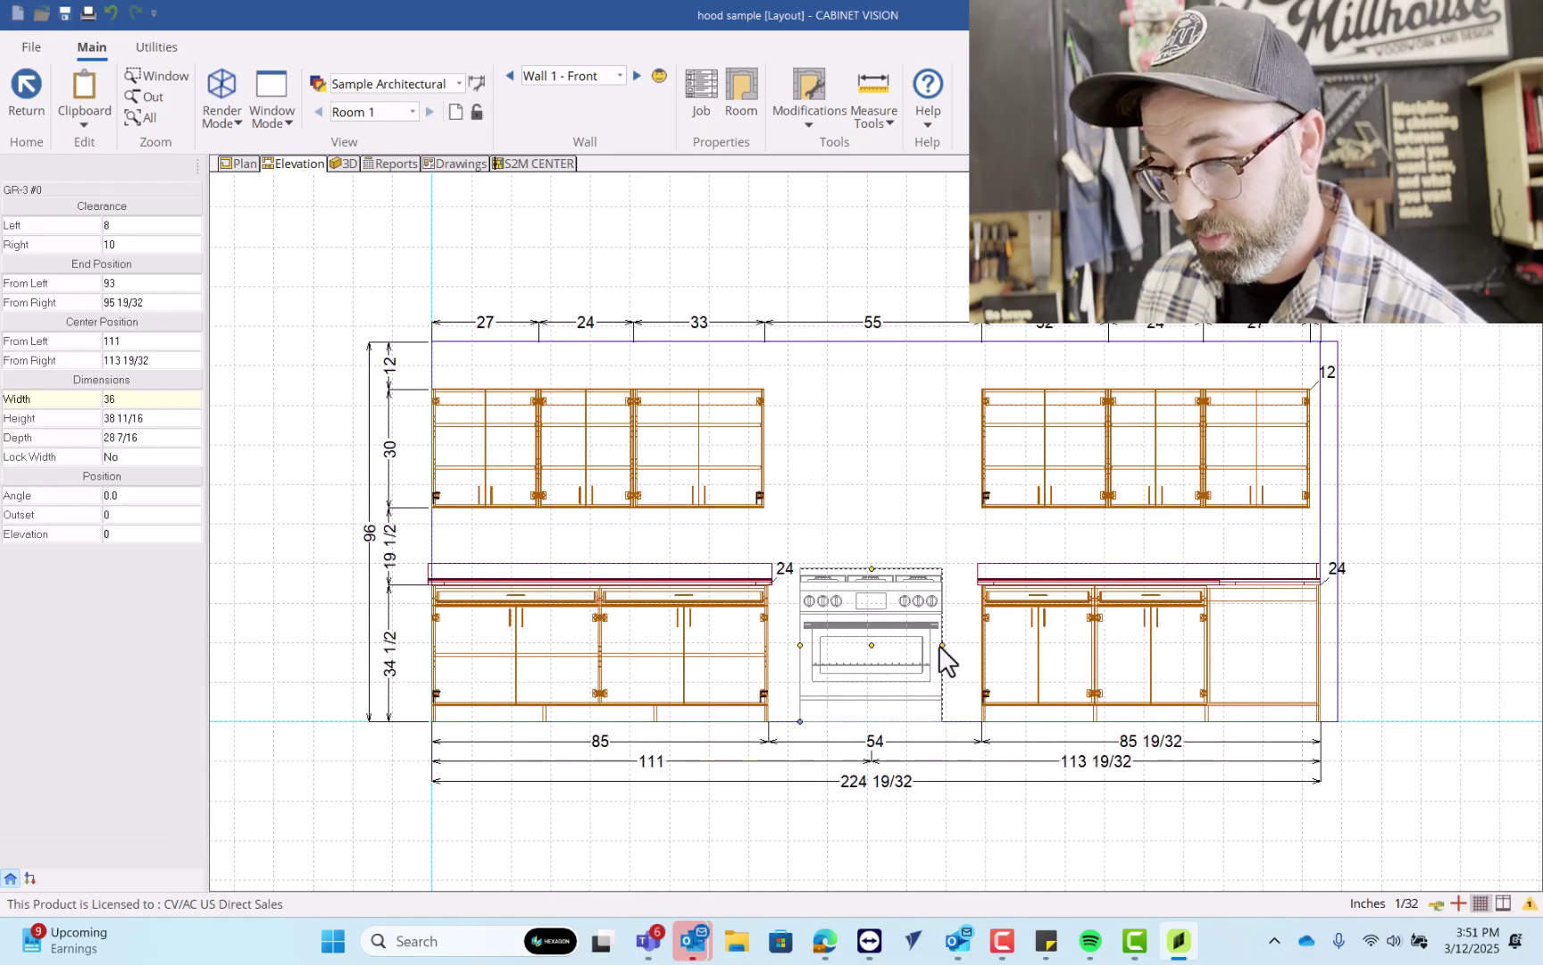
{"action": "left_click", "coordinate": [995, 666]}
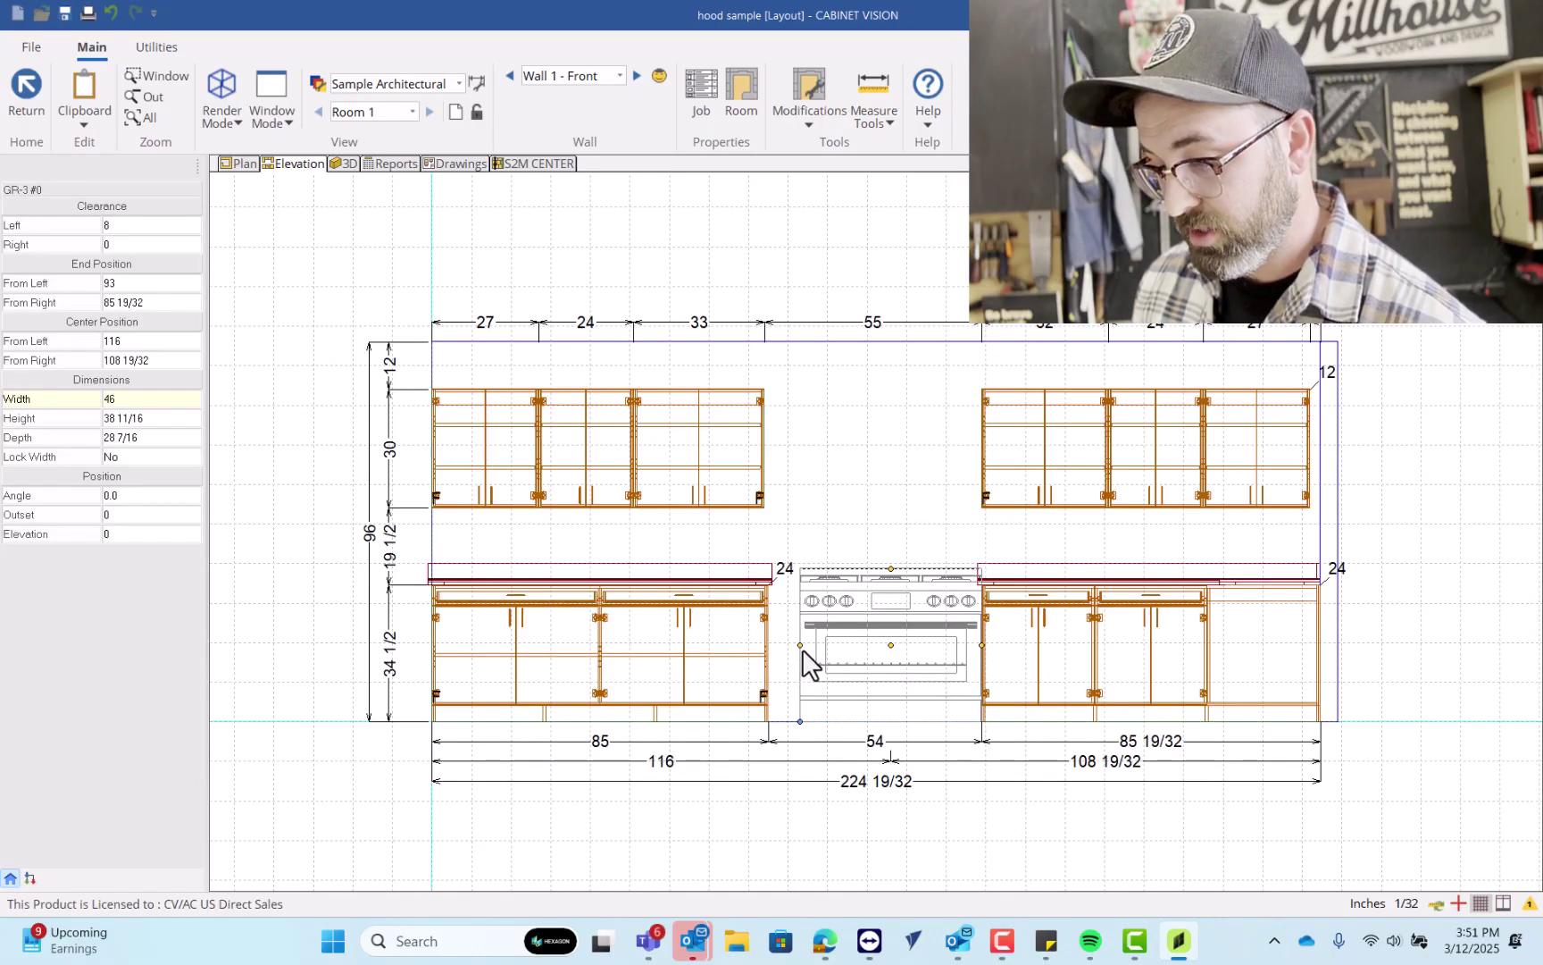
{"action": "left_click_drag", "start_coordinate": [799, 645], "coordinate": [741, 663]}
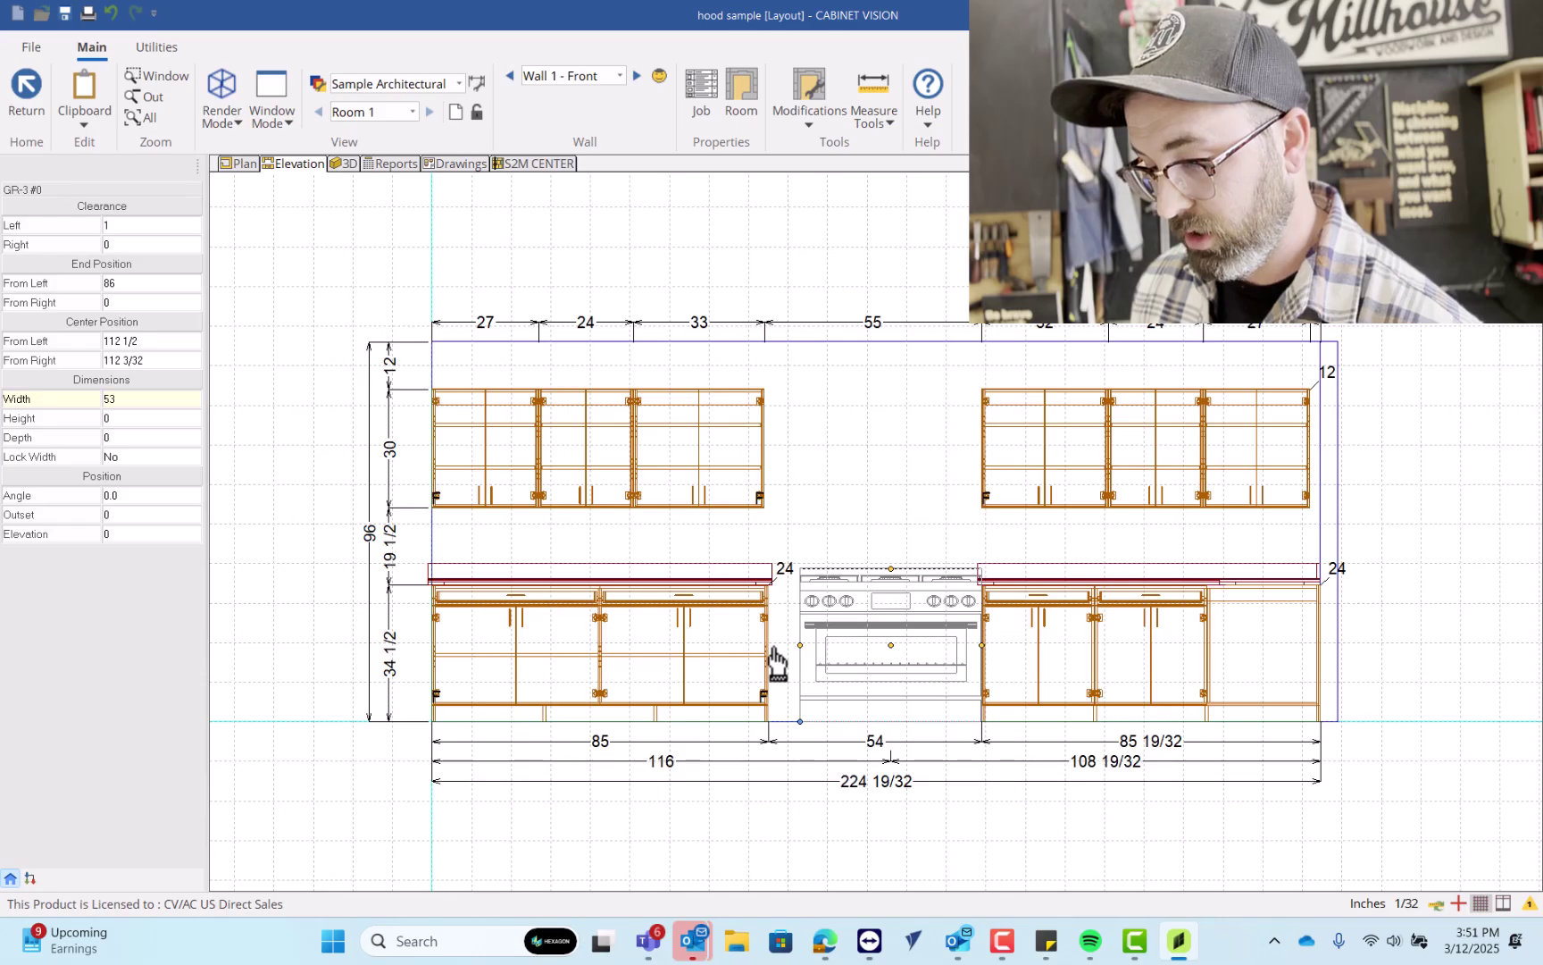
{"action": "left_click_drag", "start_coordinate": [772, 647], "coordinate": [774, 649]}
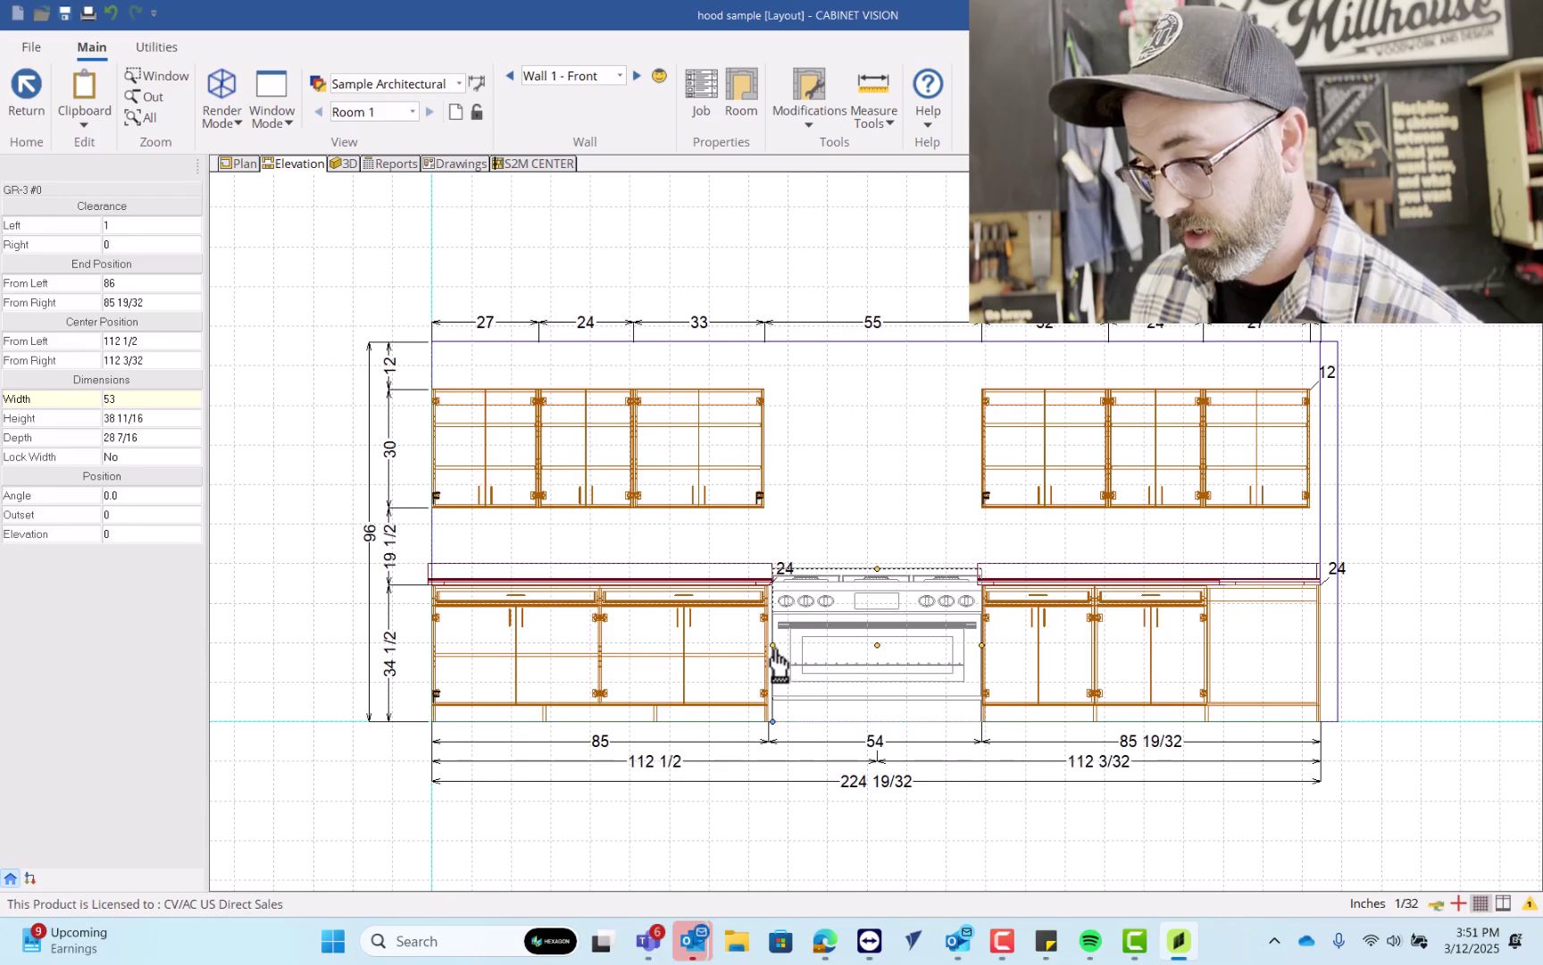
{"action": "left_click", "coordinate": [794, 524]}
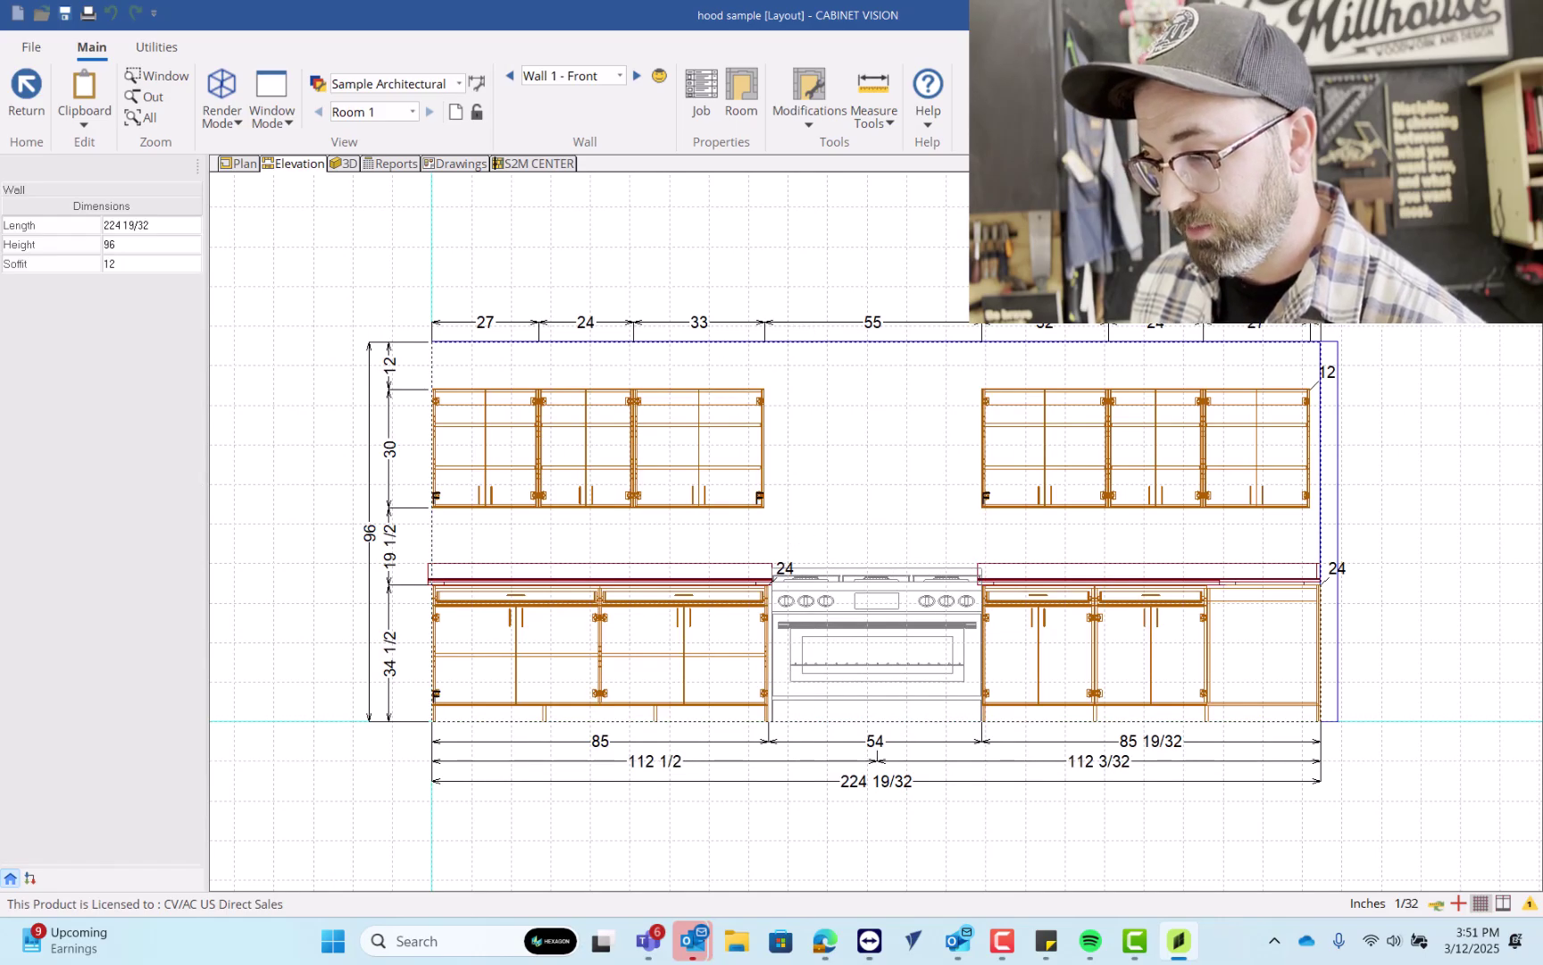
- Minimize Cabinet Vision and load 3dwarehouse.sketchup.com in Microsoft Edge
{"action": "key", "text": "super+d"}
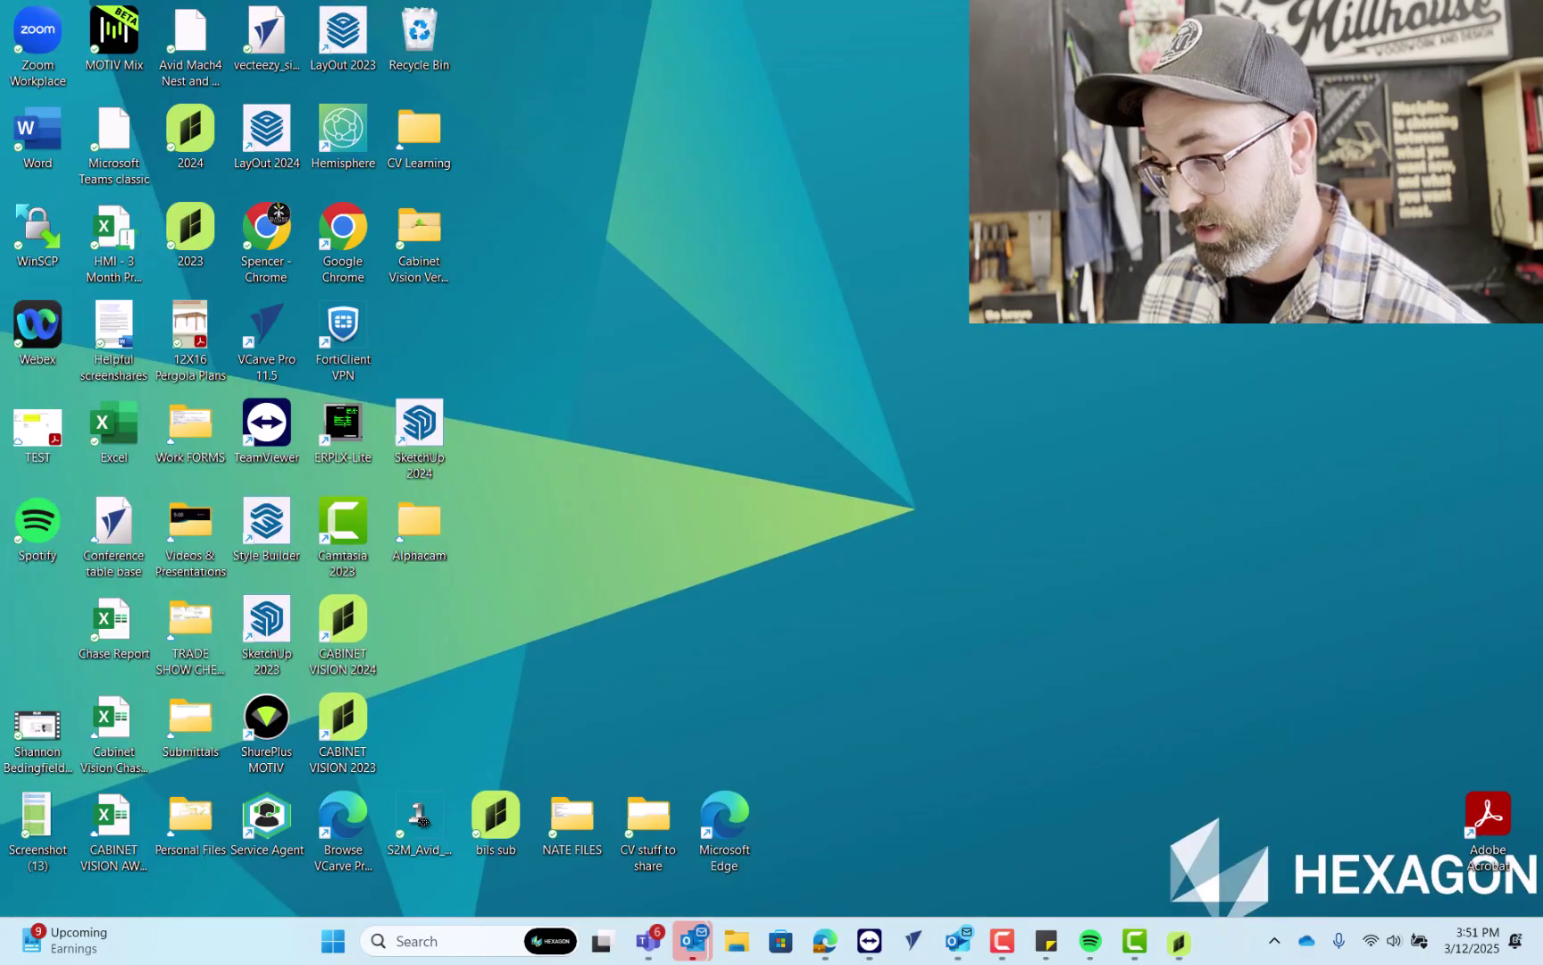
{"action": "mouse_move", "coordinate": [815, 936]}
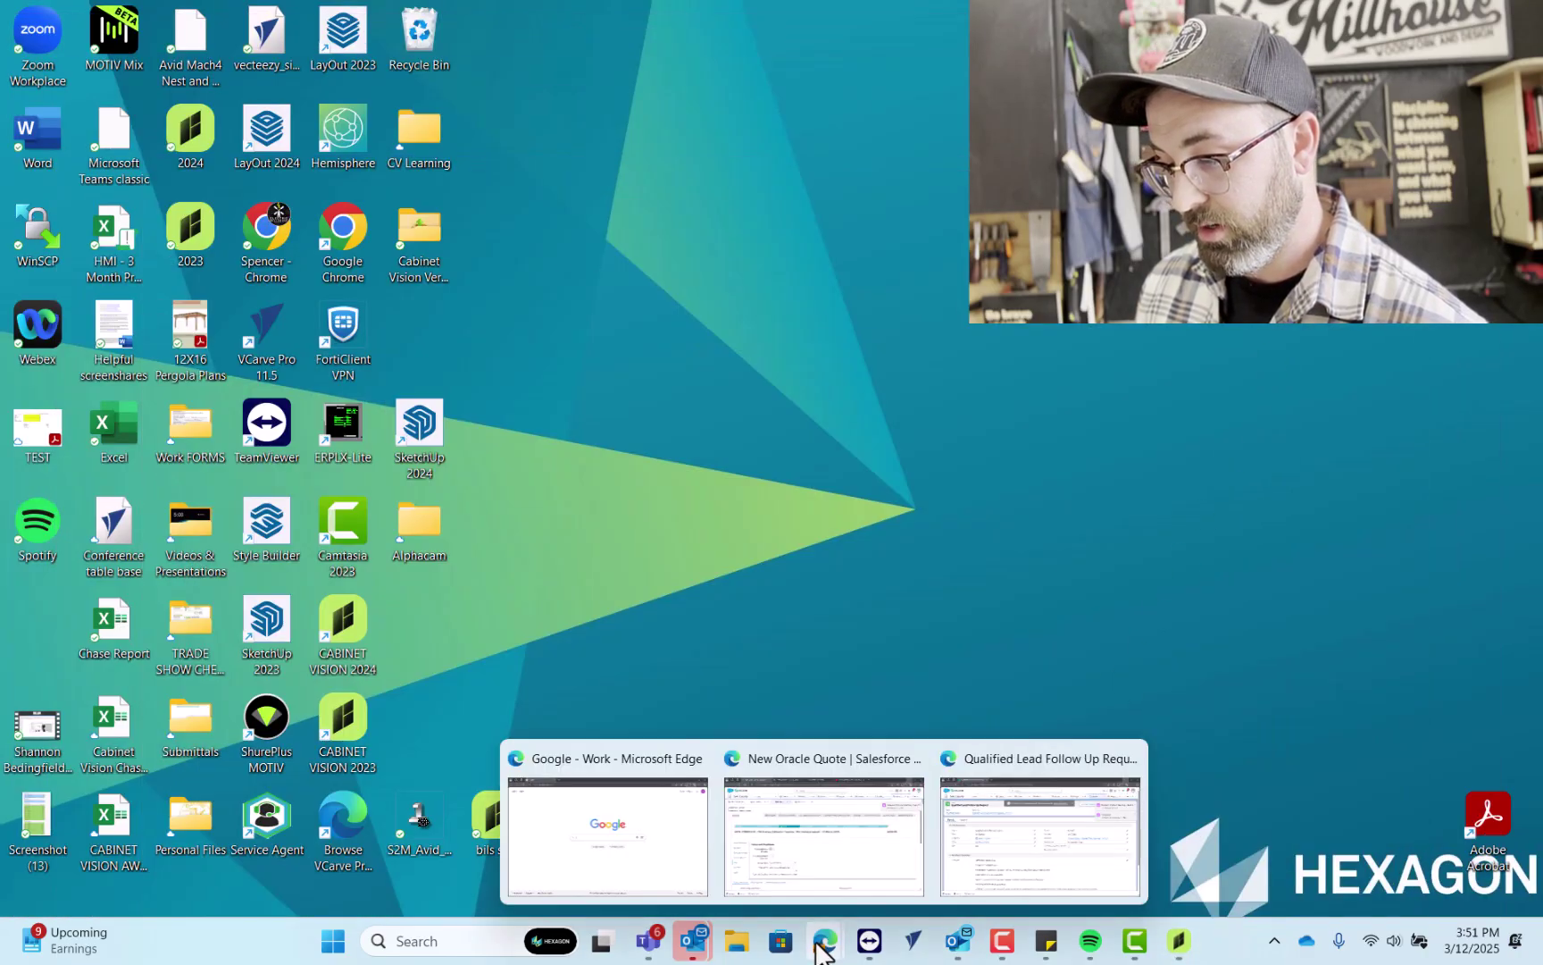
{"action": "left_click", "coordinate": [643, 875]}
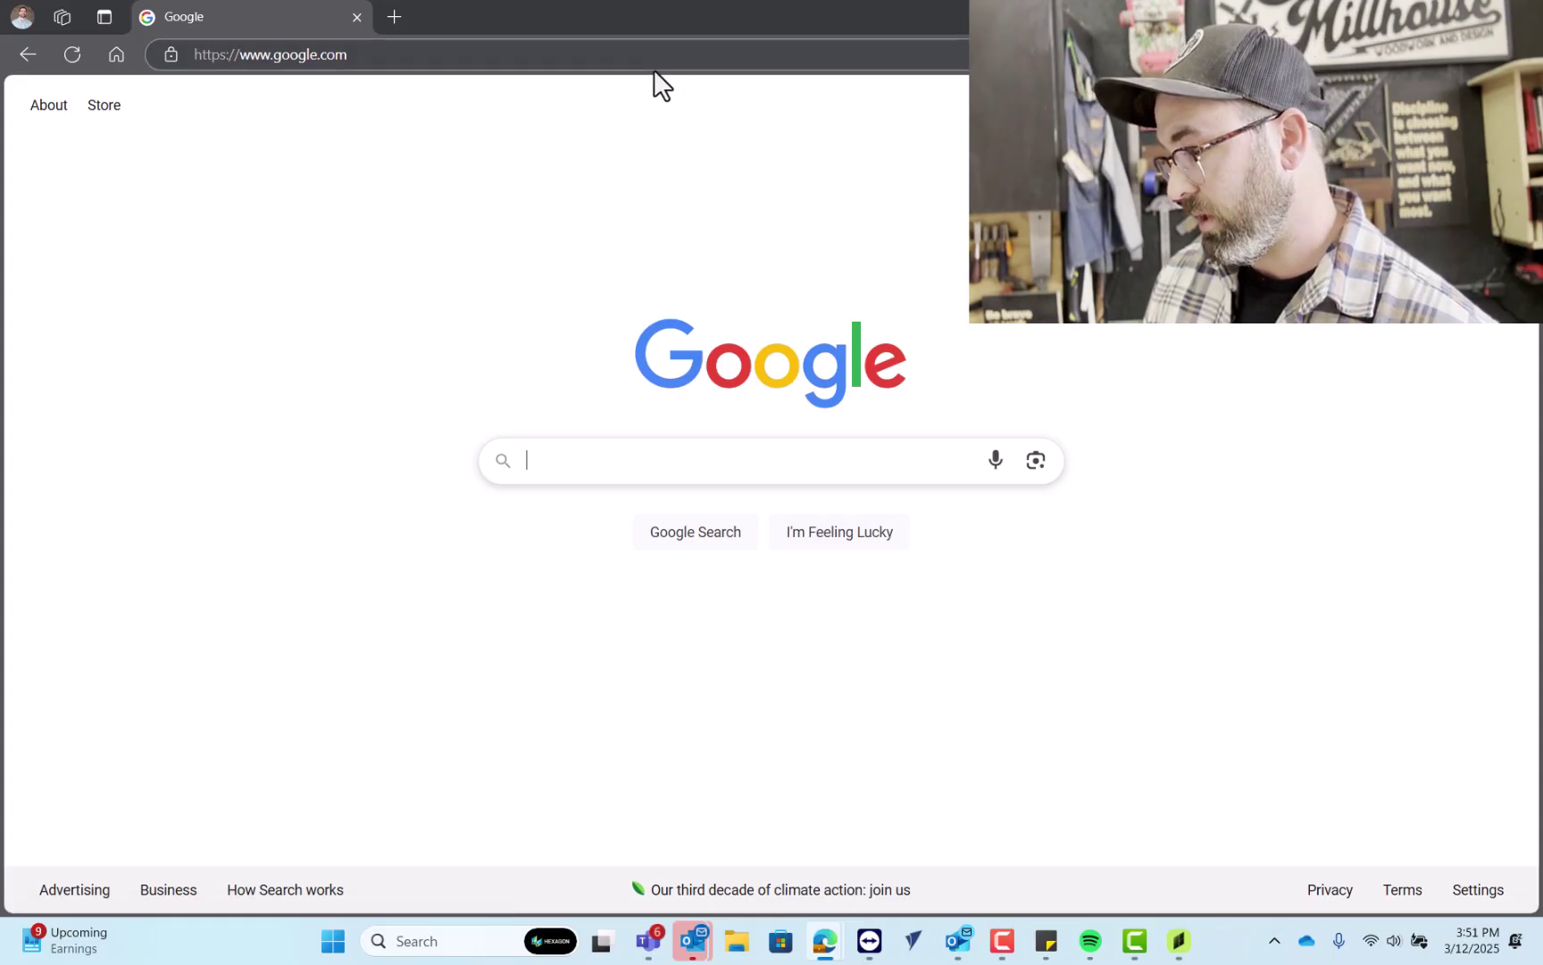
{"action": "left_click", "coordinate": [672, 52]}
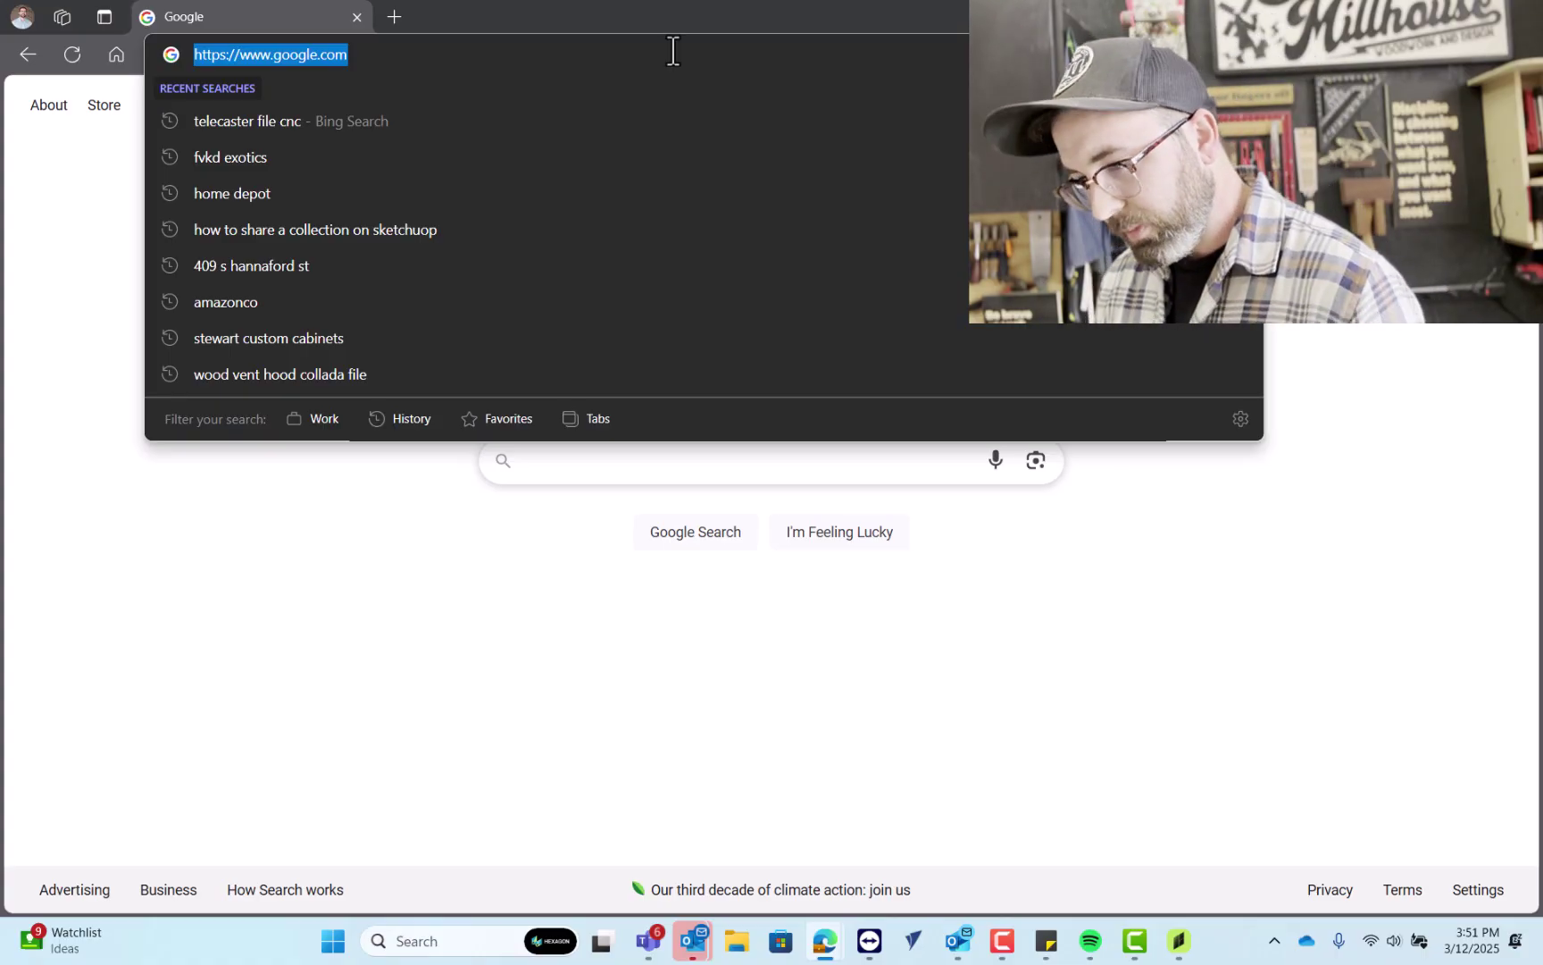
{"action": "type", "text": "3dwarehouse.sketchup"}
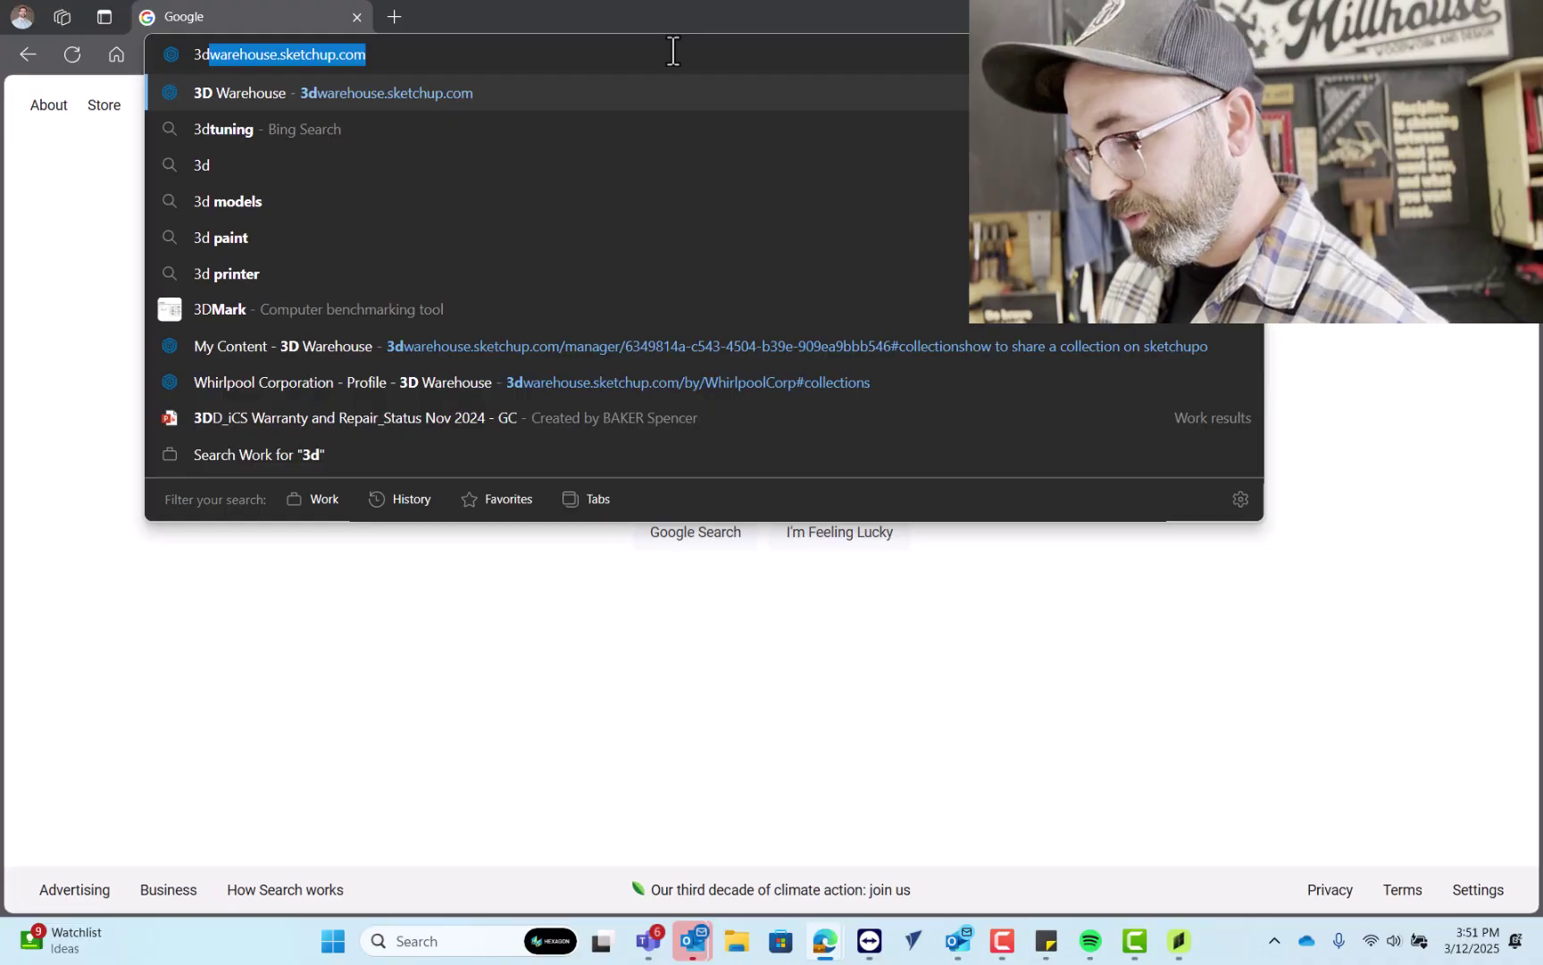
{"action": "key", "text": "Right"}
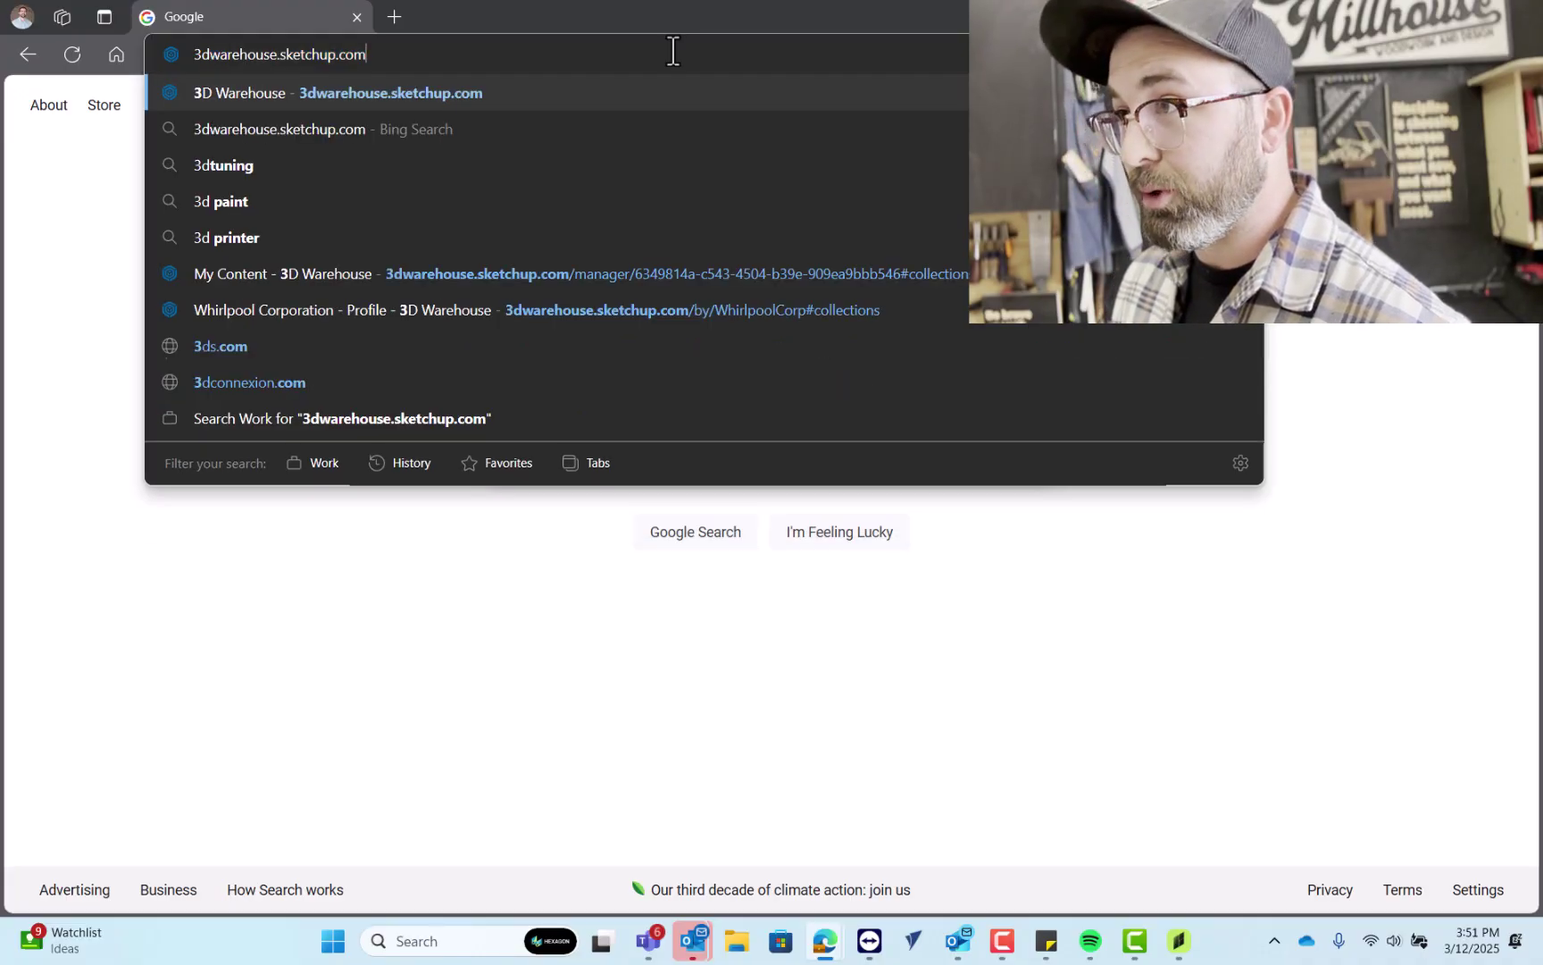
{"action": "key", "text": "Return"}
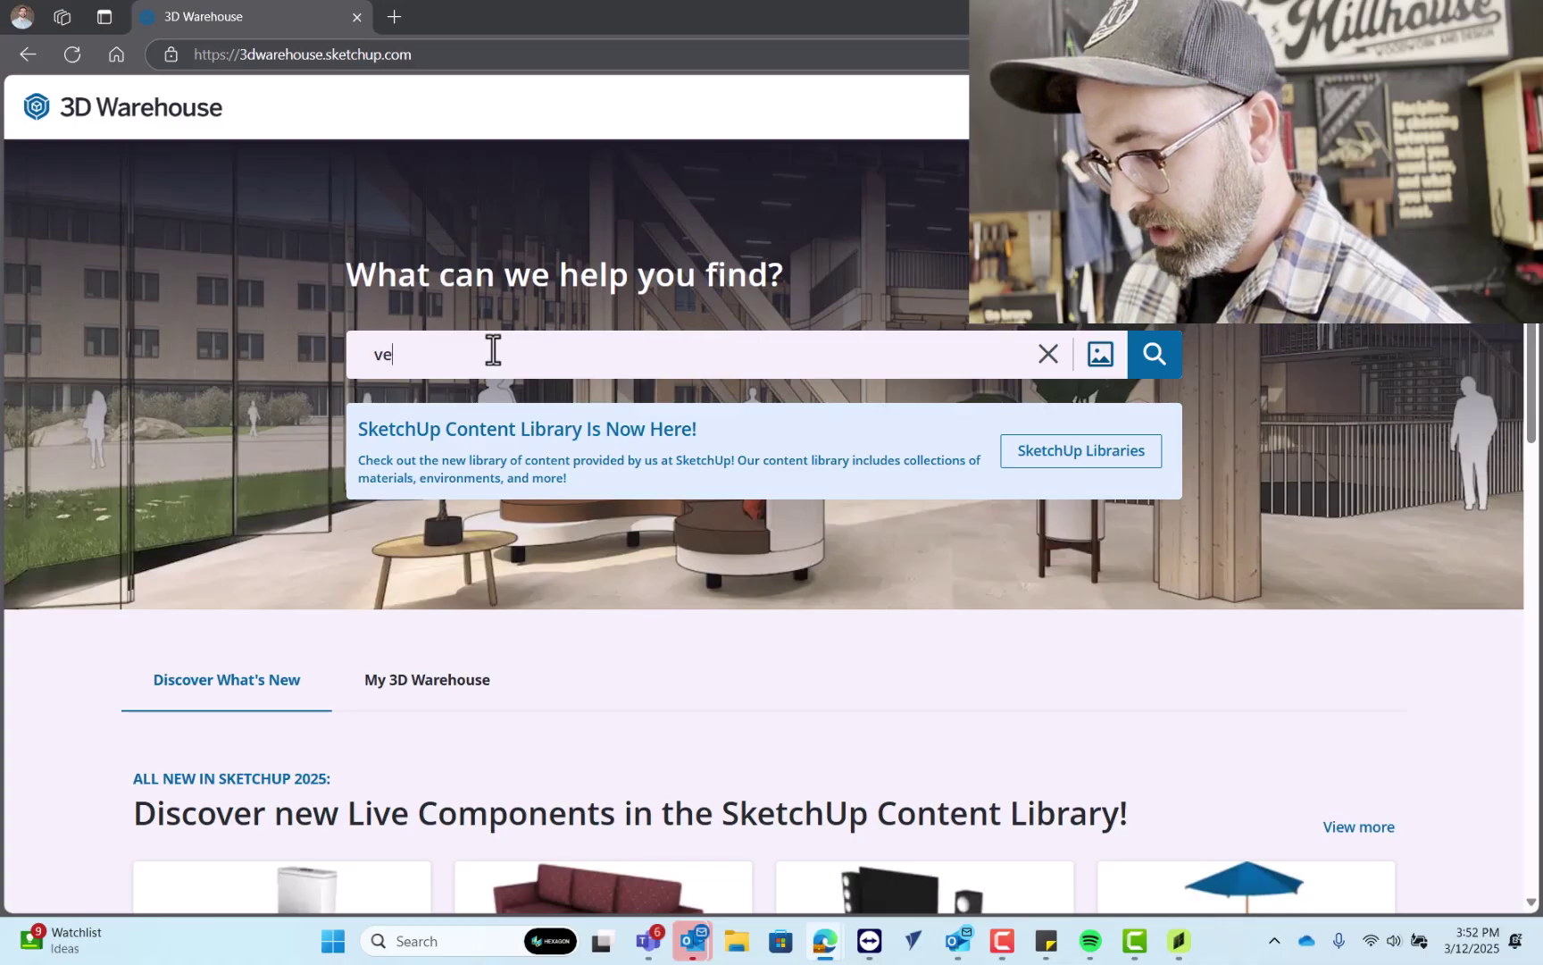
- Search 3D Warehouse for 'vent hoods' and scroll through the model results
{"action": "key", "text": "Return"}
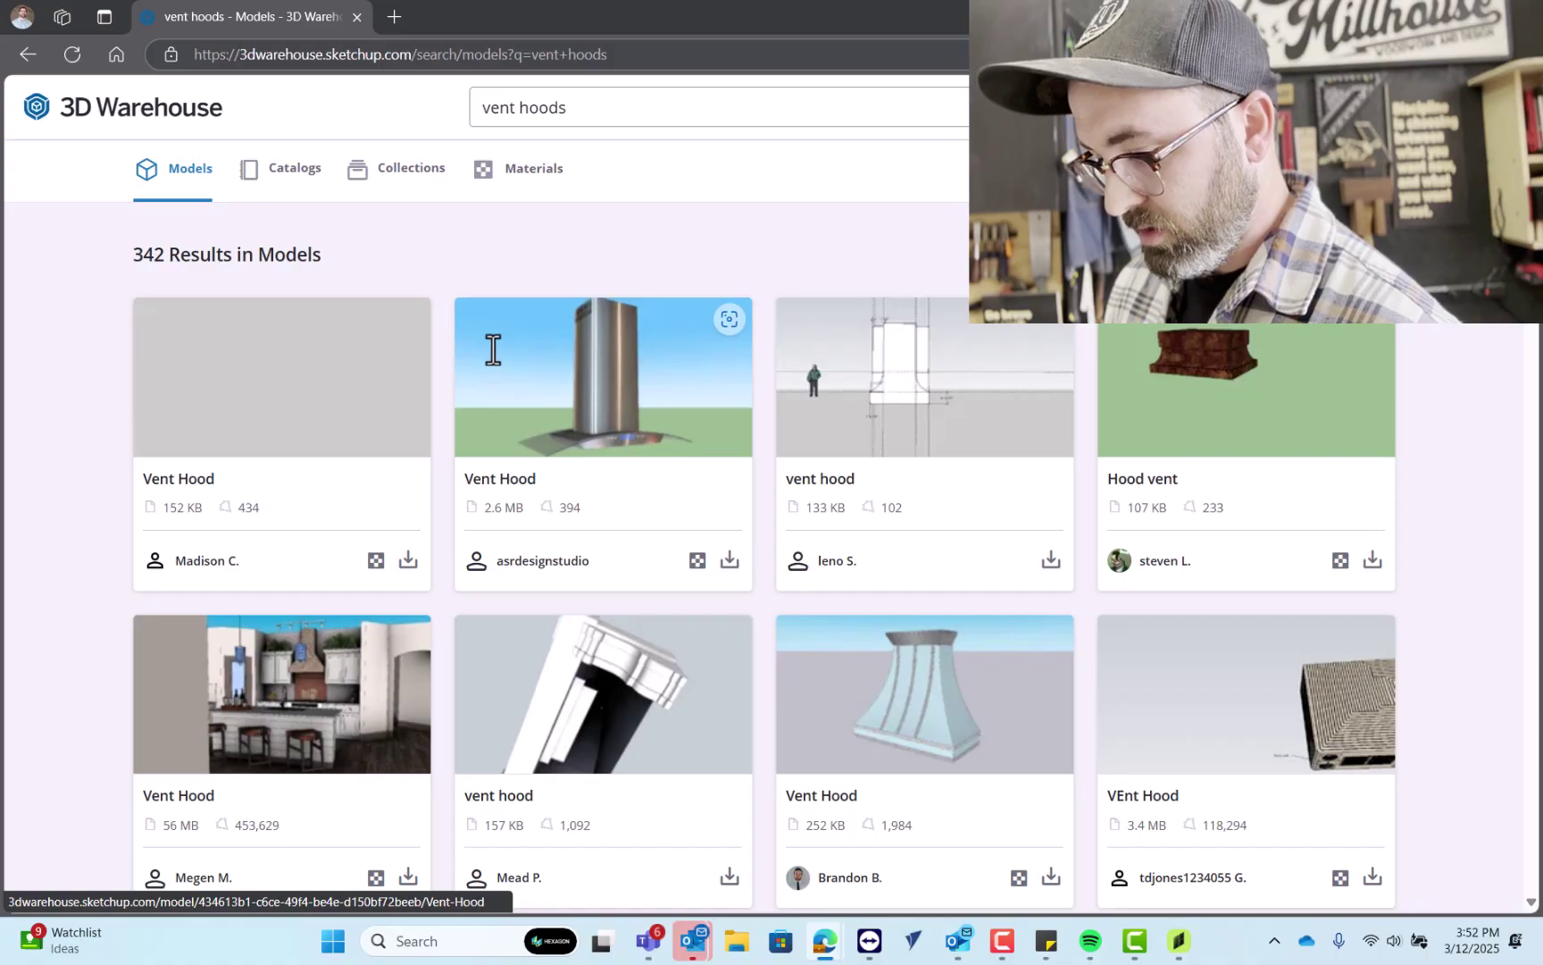
{"action": "scroll", "coordinate": [997, 635], "scroll_direction": "down", "scroll_amount": 7}
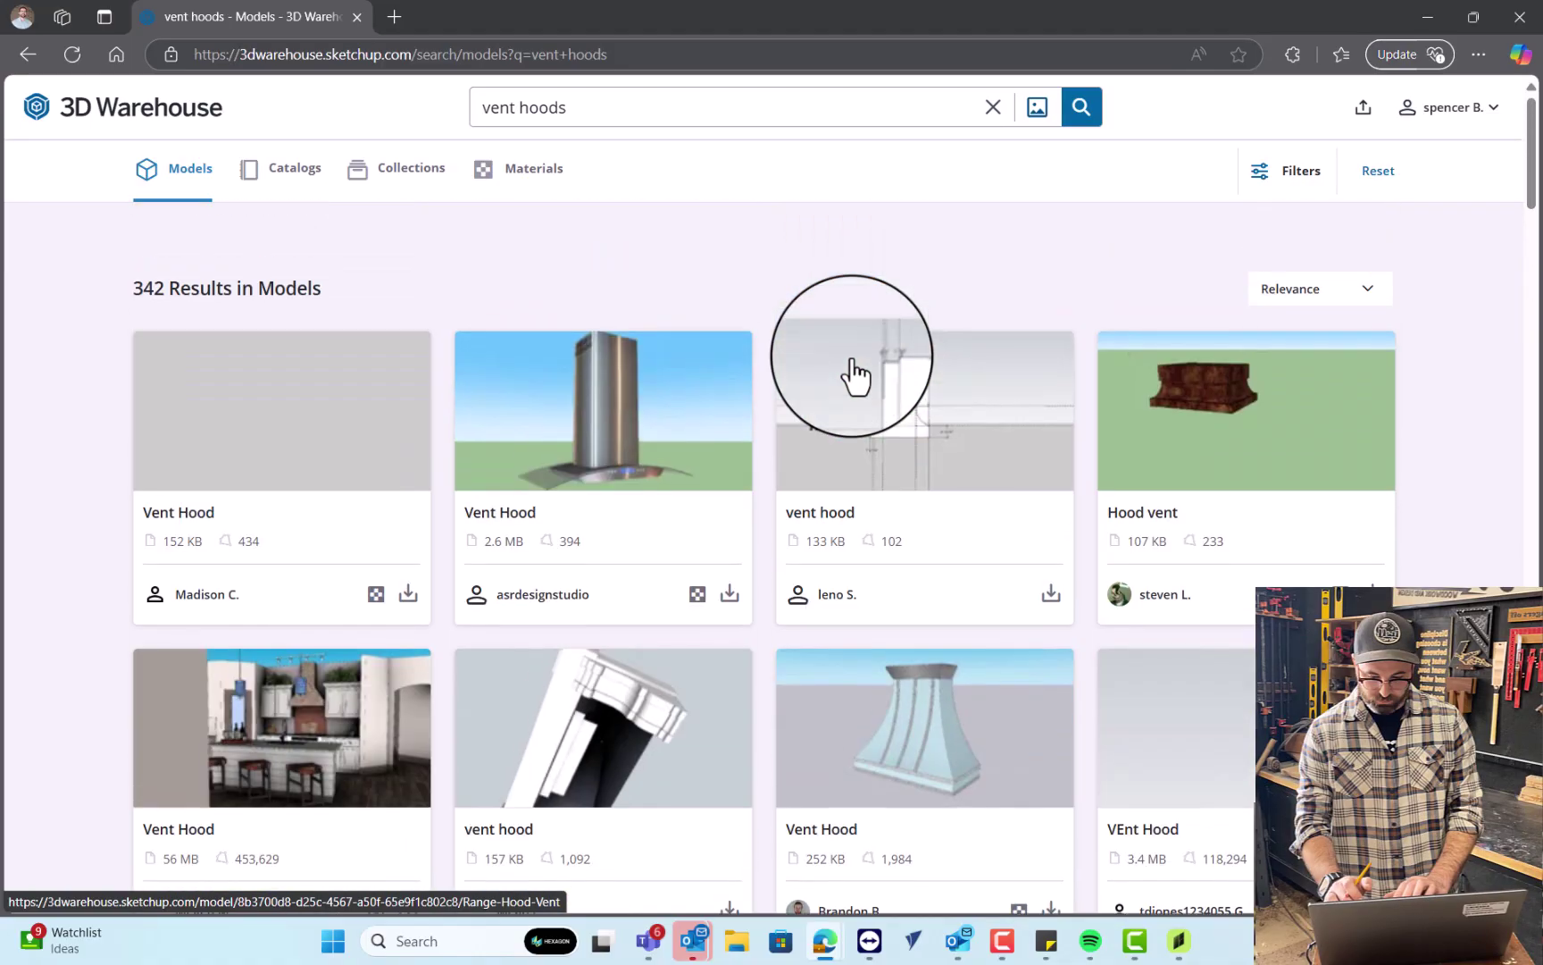
{"action": "scroll", "coordinate": [852, 372], "scroll_direction": "down", "scroll_amount": 7}
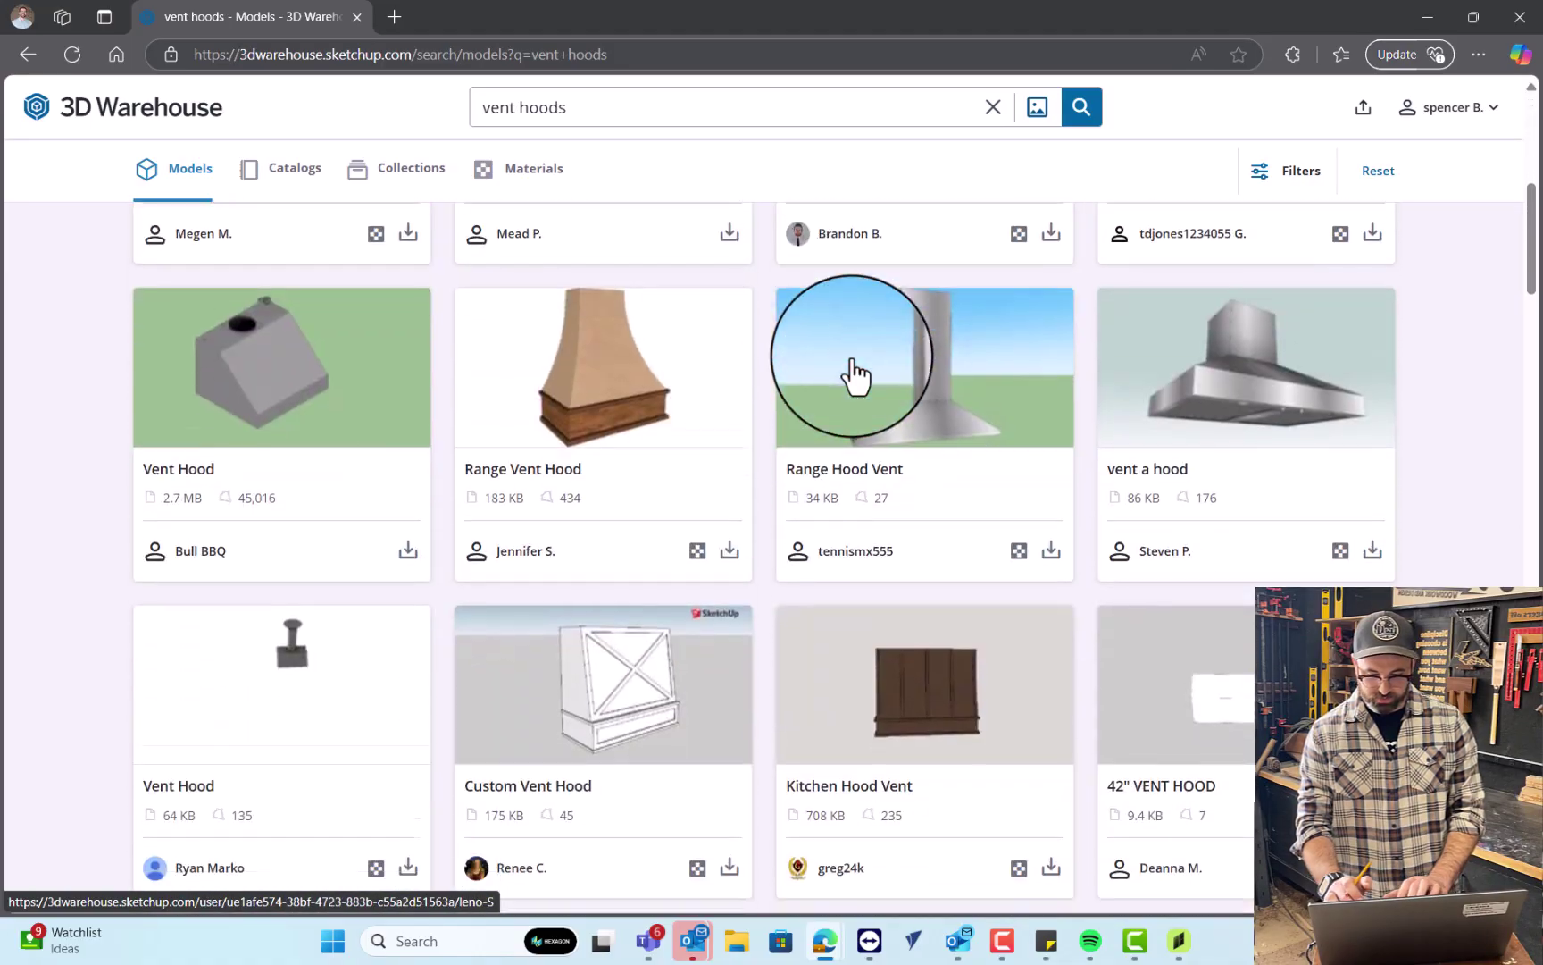
{"action": "scroll", "coordinate": [852, 372], "scroll_direction": "down", "scroll_amount": 2}
{"action": "scroll", "coordinate": [852, 372], "scroll_direction": "up", "scroll_amount": 3}
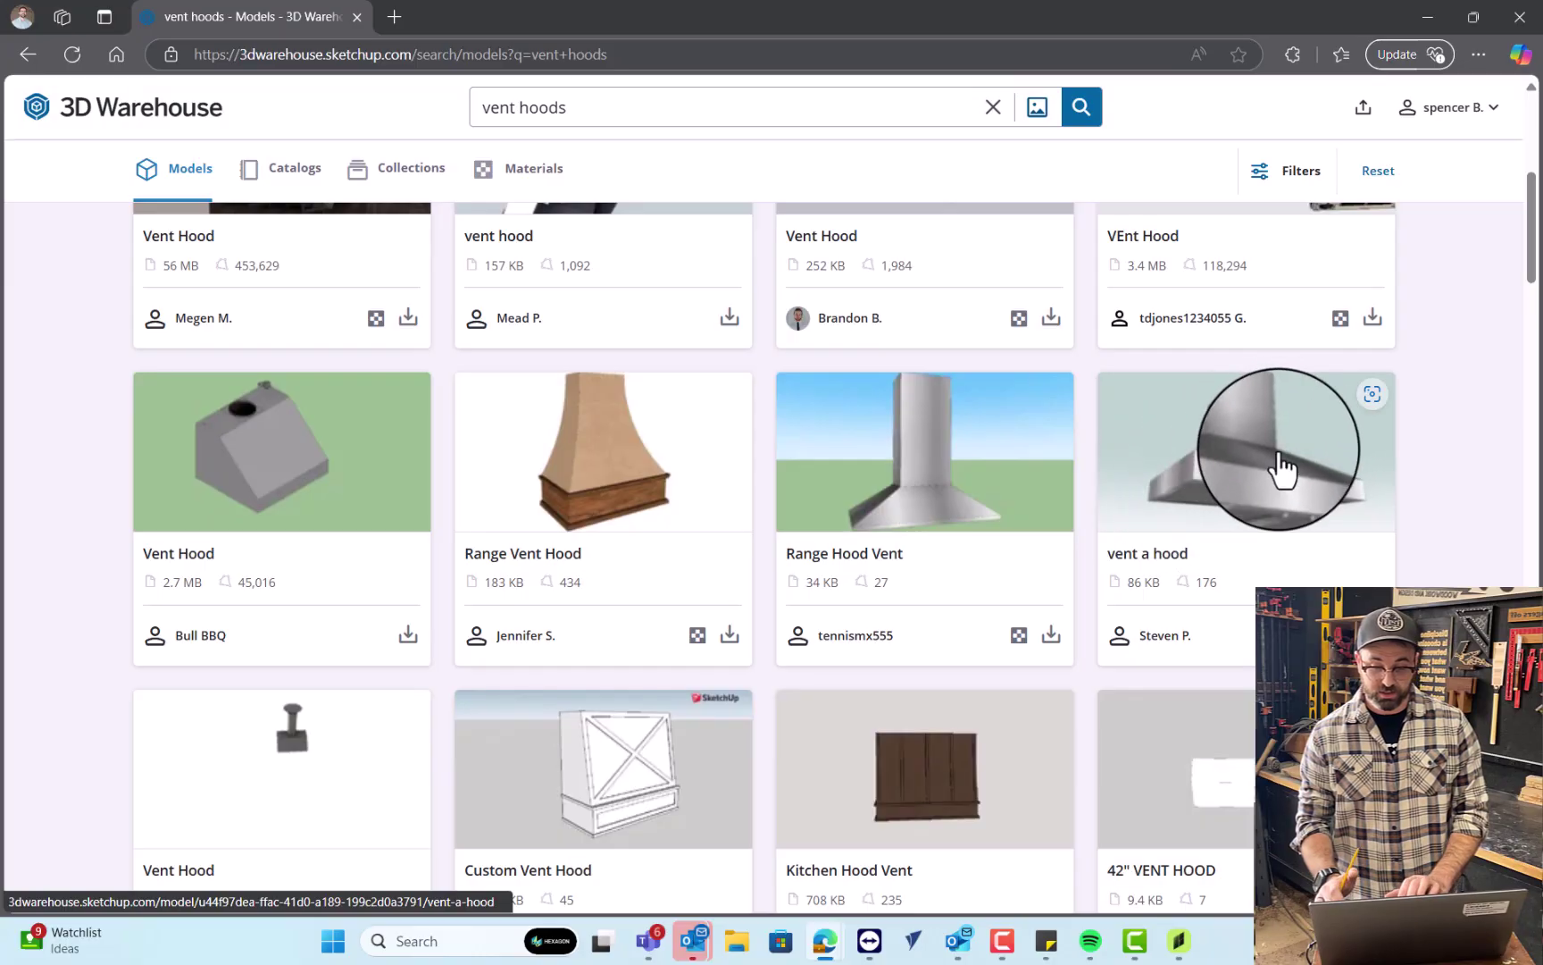
{"action": "scroll", "coordinate": [1275, 506], "scroll_direction": "down", "scroll_amount": 3}
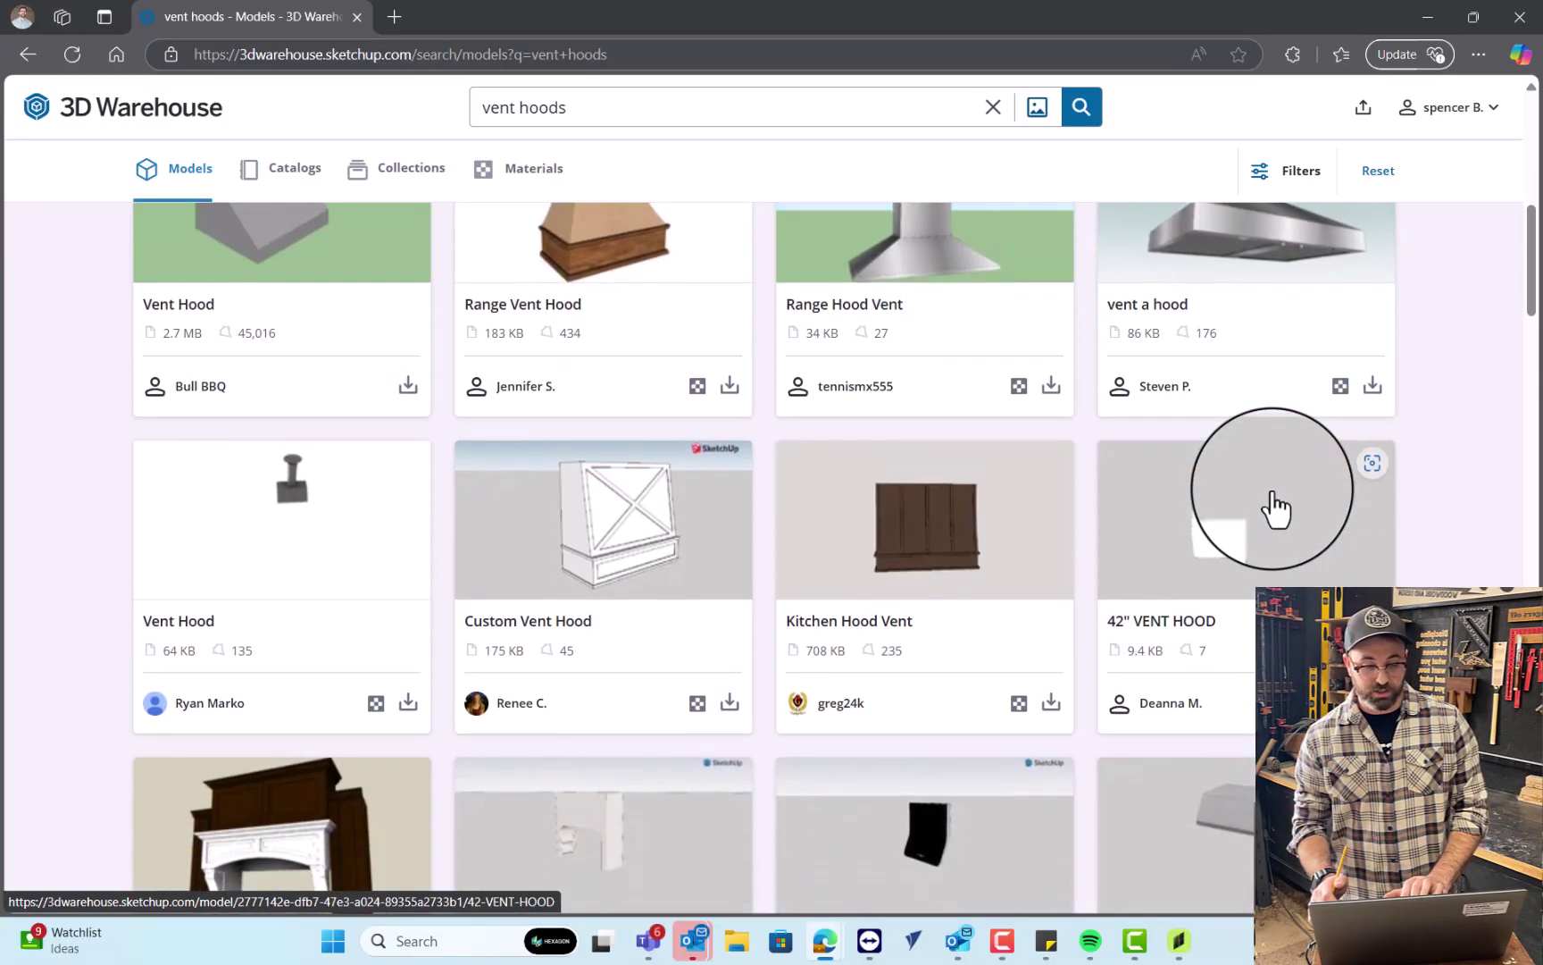
{"action": "scroll", "coordinate": [1274, 507], "scroll_direction": "down", "scroll_amount": 8}
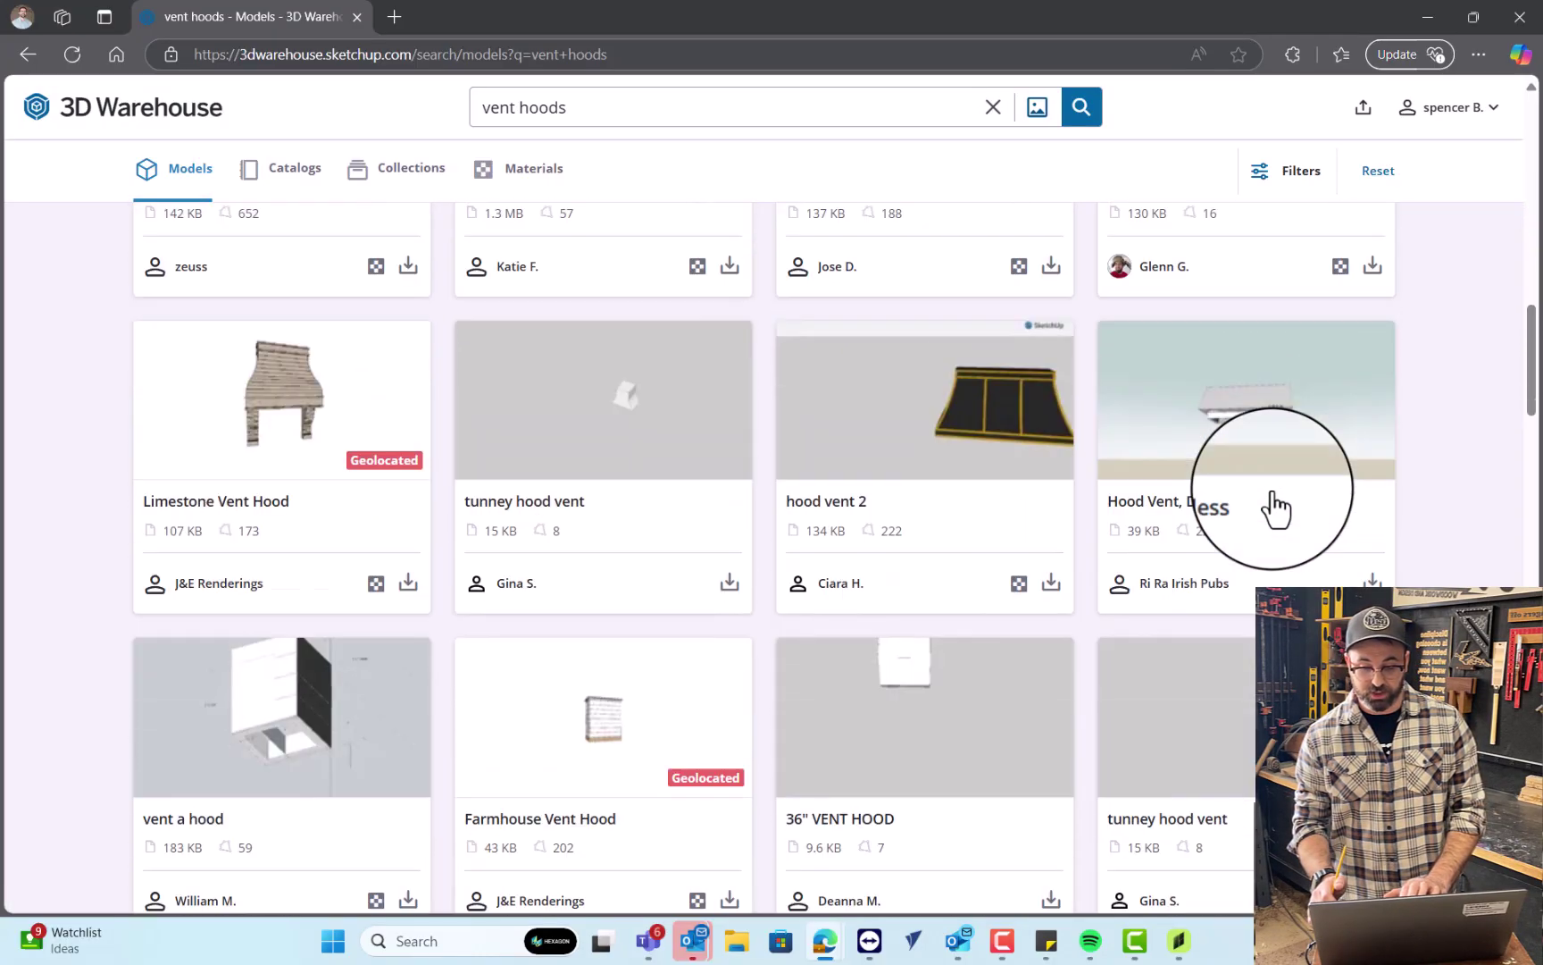
{"action": "scroll", "coordinate": [1275, 506], "scroll_direction": "up", "scroll_amount": 12}
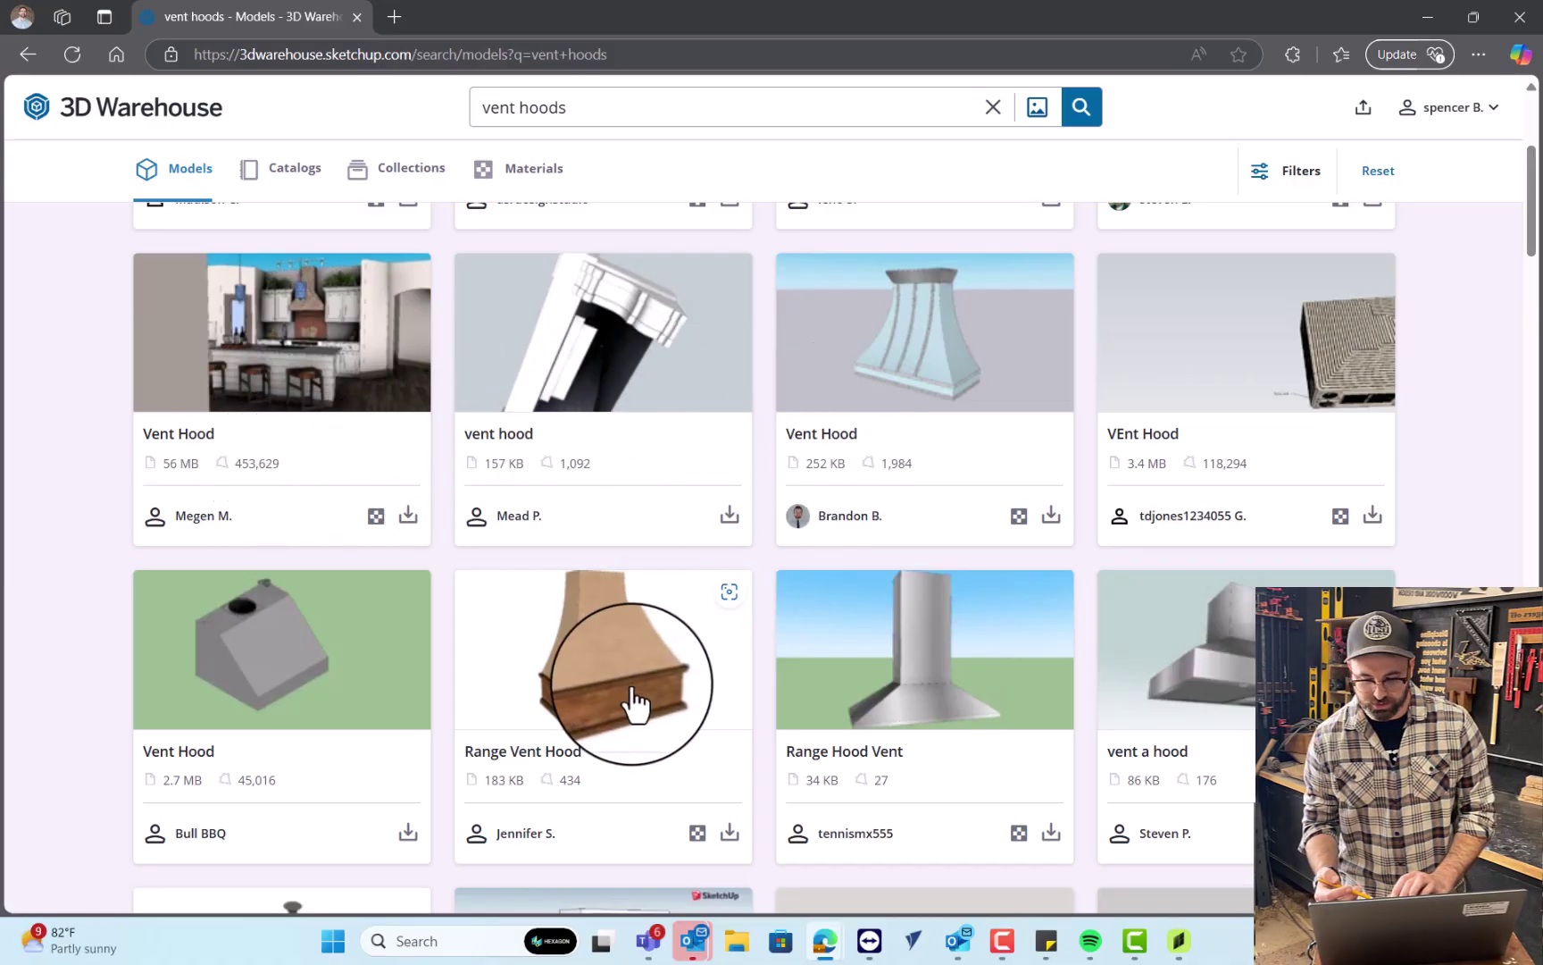
{"action": "scroll", "coordinate": [635, 706], "scroll_direction": "down", "scroll_amount": 8}
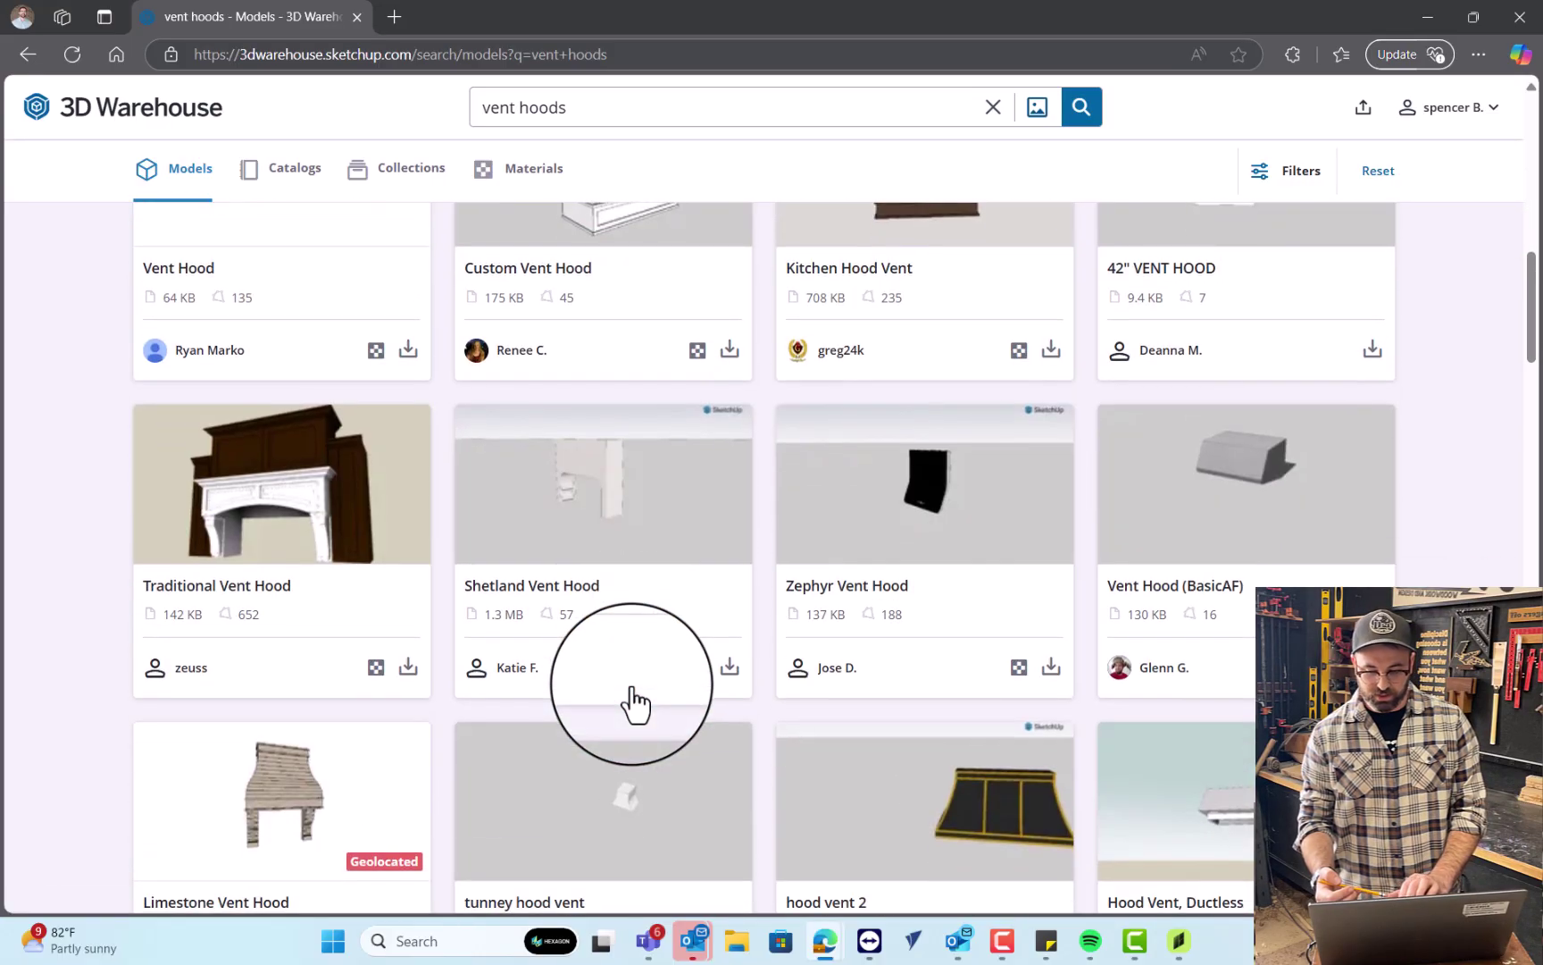
{"action": "scroll", "coordinate": [634, 706], "scroll_direction": "up", "scroll_amount": 7}
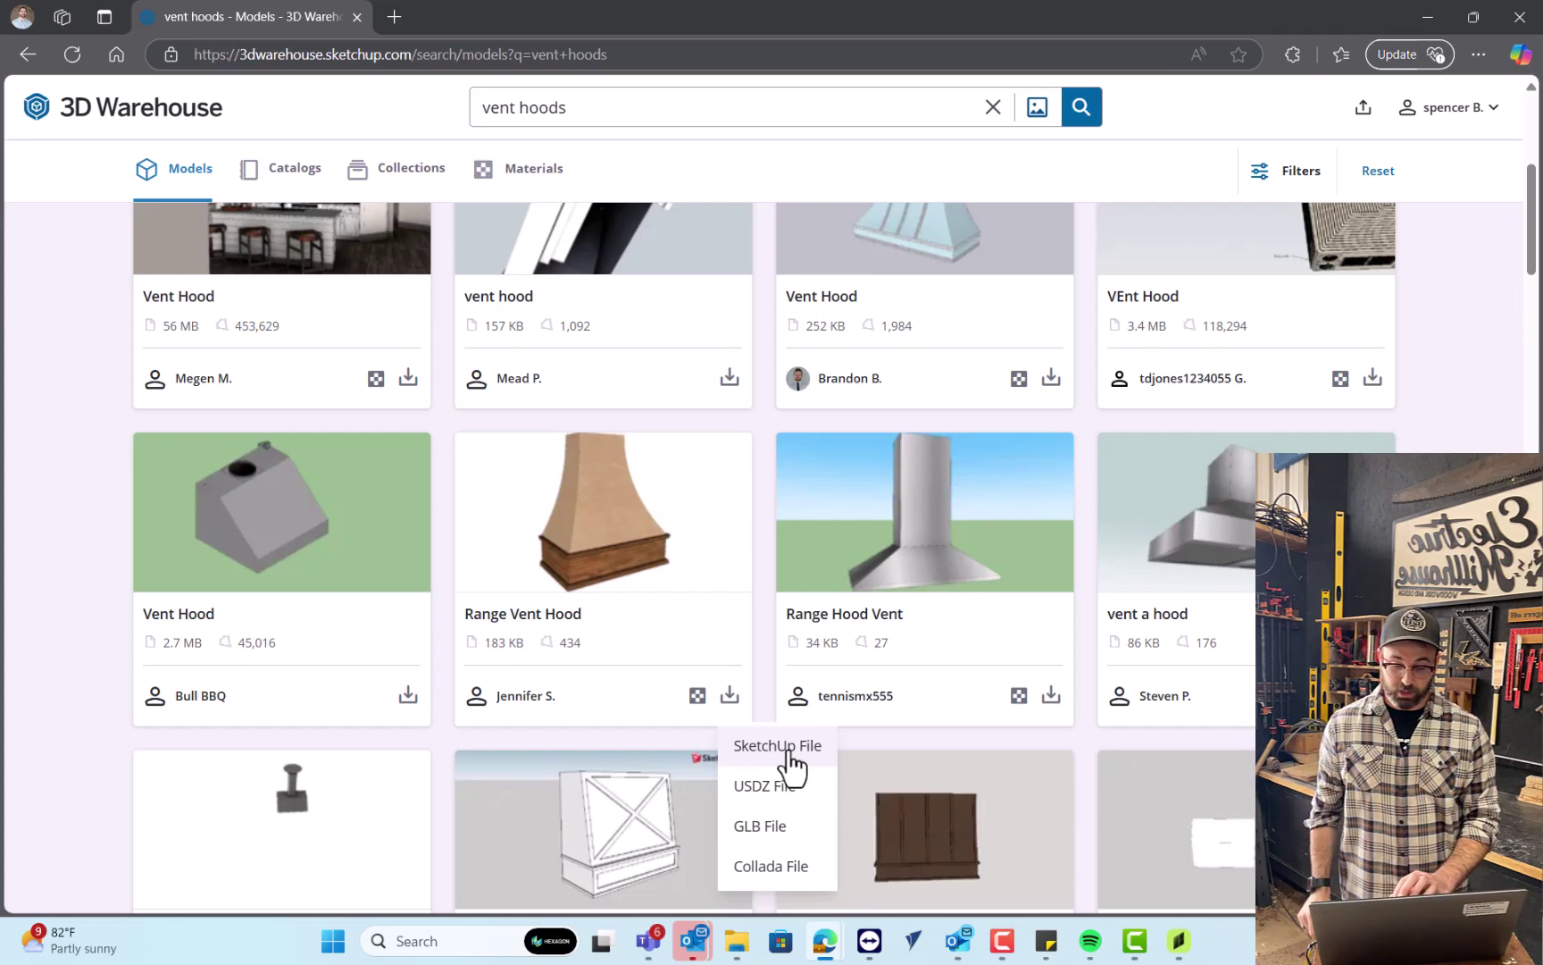
- Download the Range Vent Hood as a SketchUp file and open Component_1 via Import SketchUp Model
{"action": "left_click", "coordinate": [790, 749]}
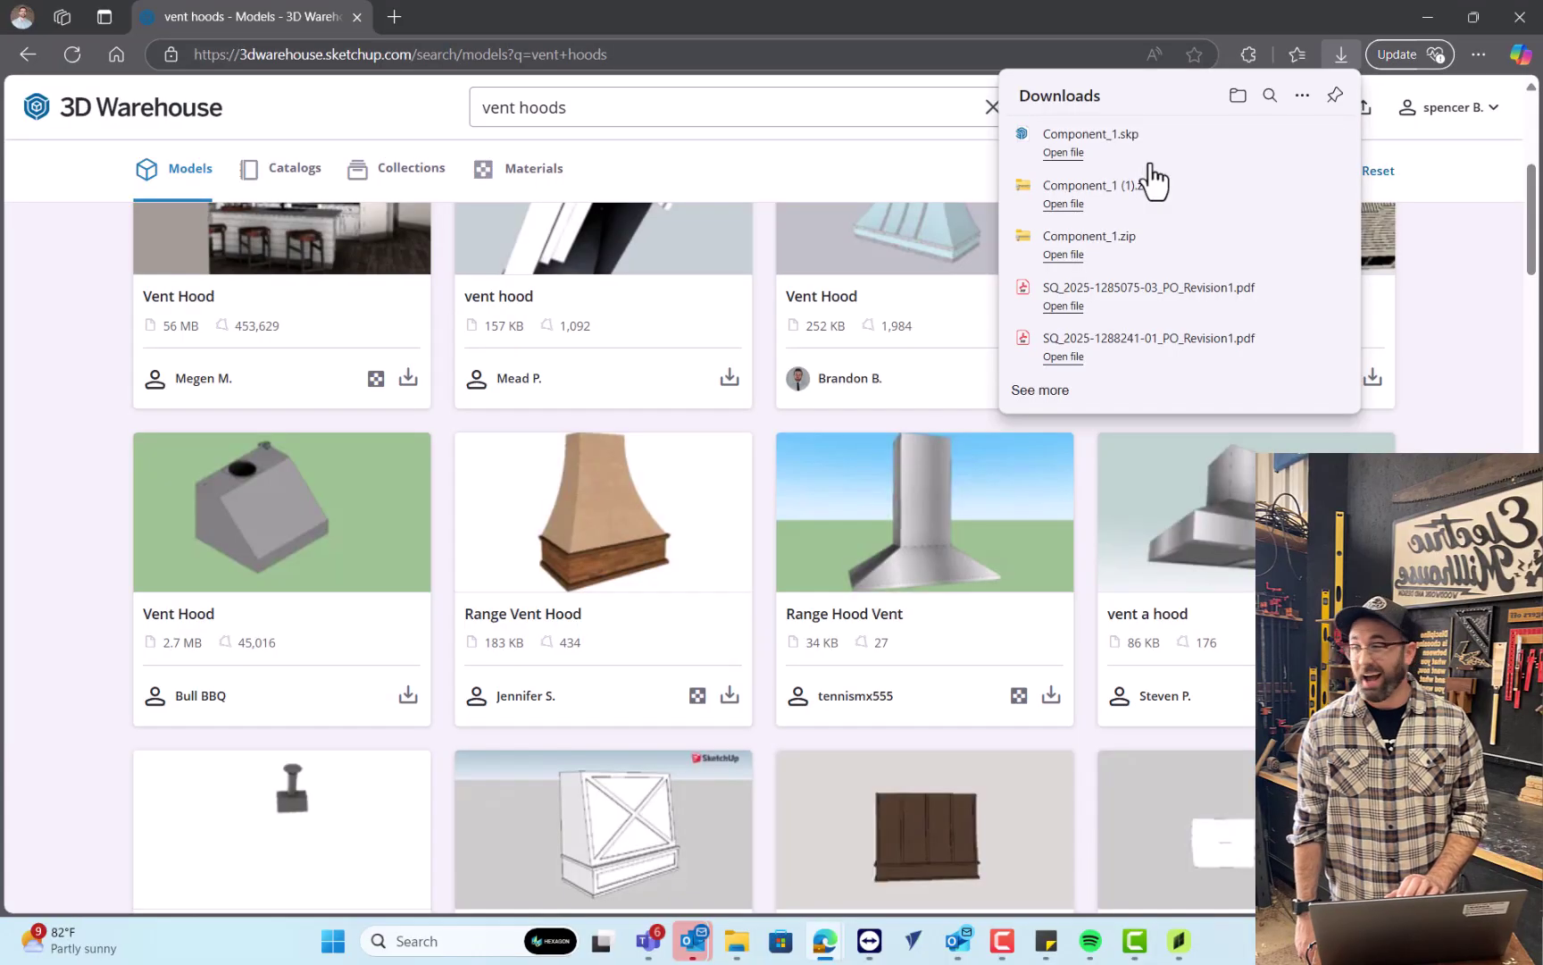
{"action": "left_click", "coordinate": [1427, 17]}
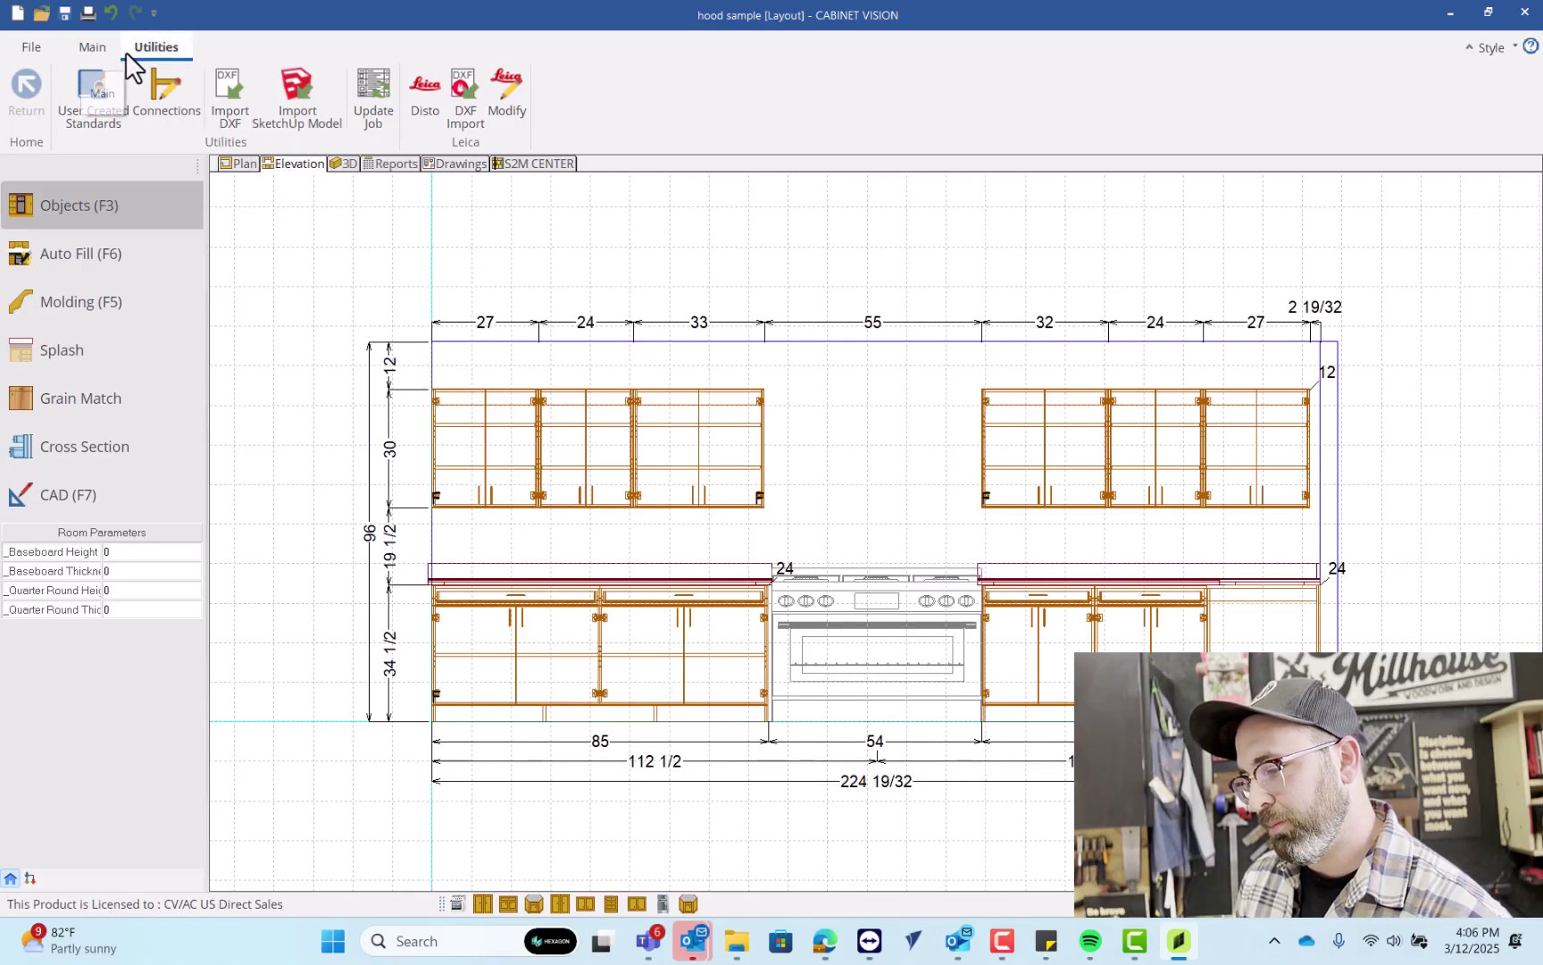
{"action": "left_click", "coordinate": [290, 104]}
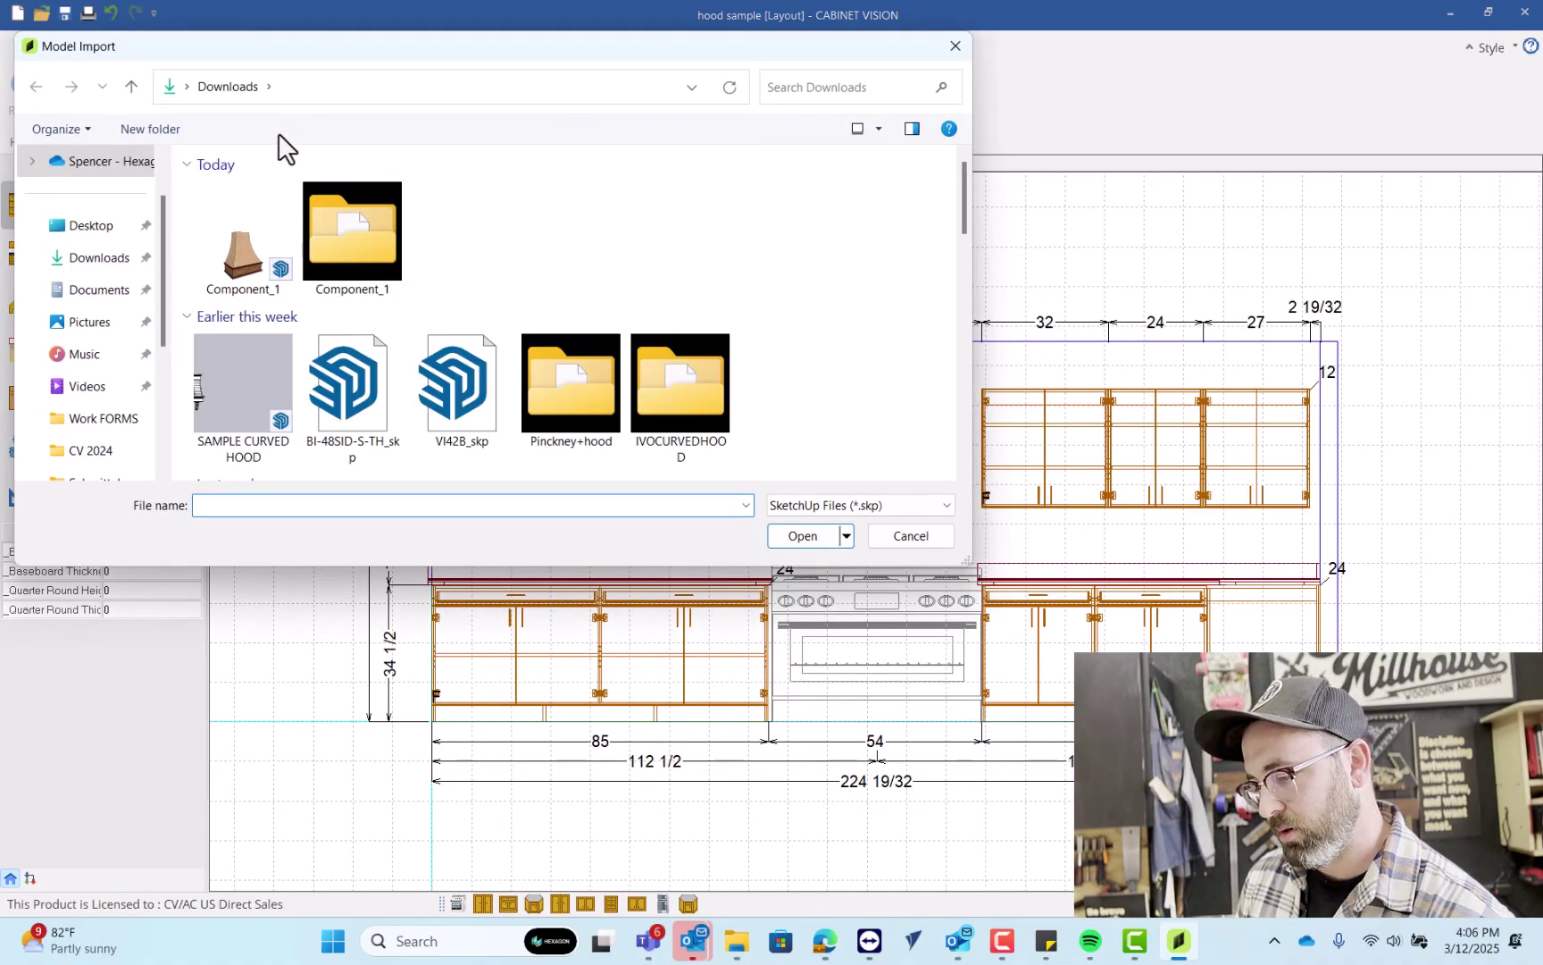
{"action": "left_click", "coordinate": [236, 254]}
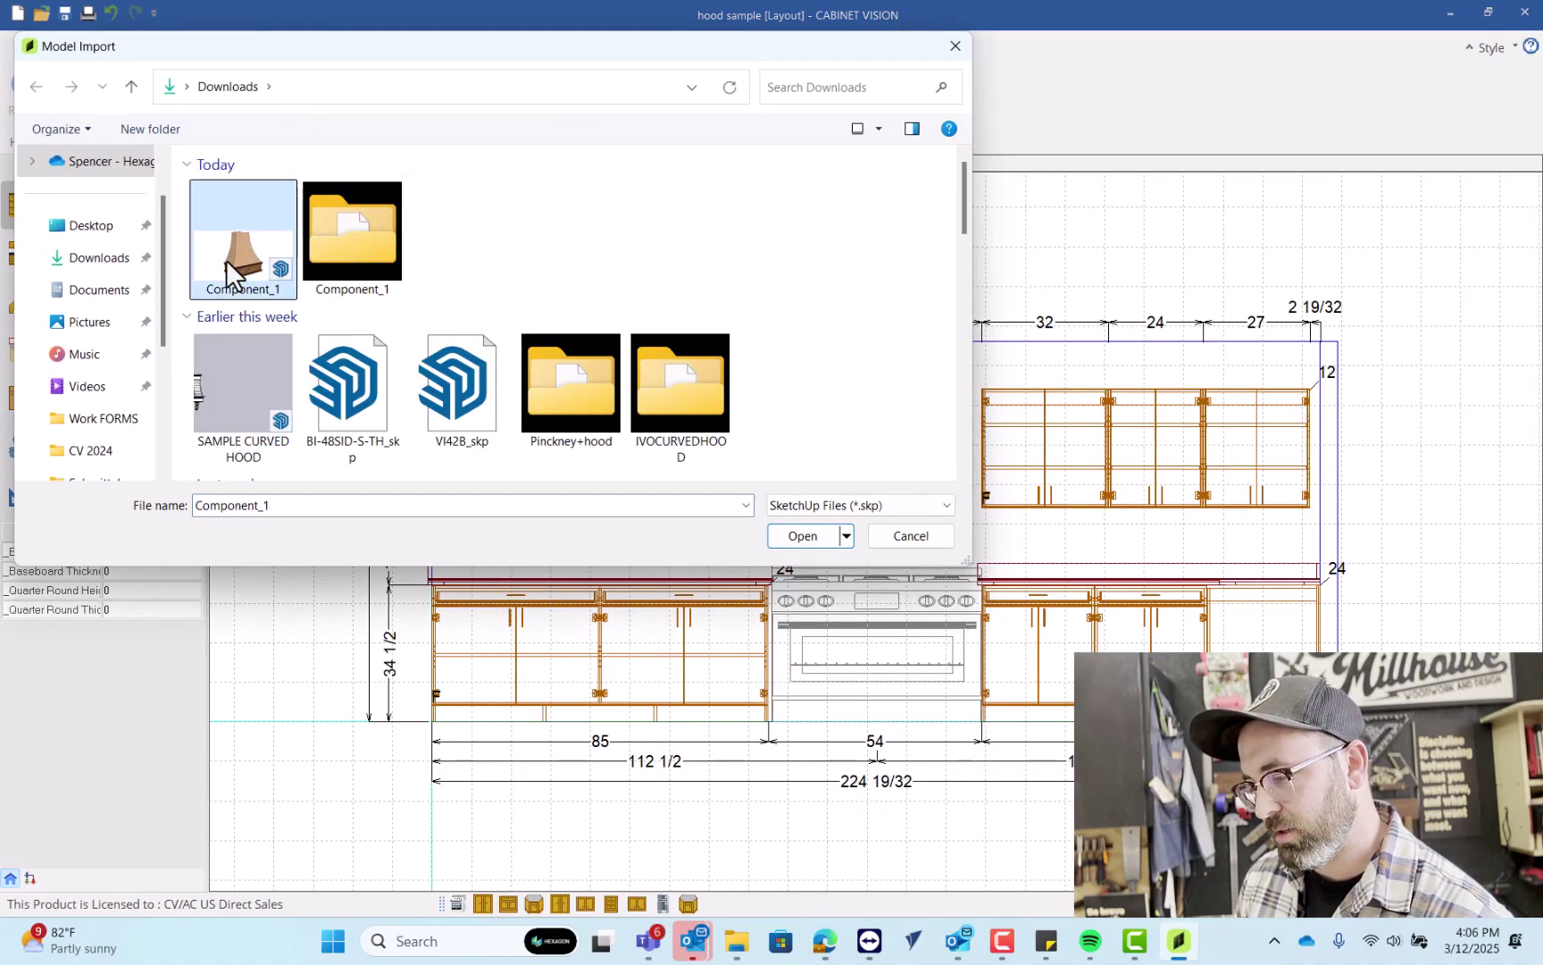
{"action": "left_click", "coordinate": [787, 532]}
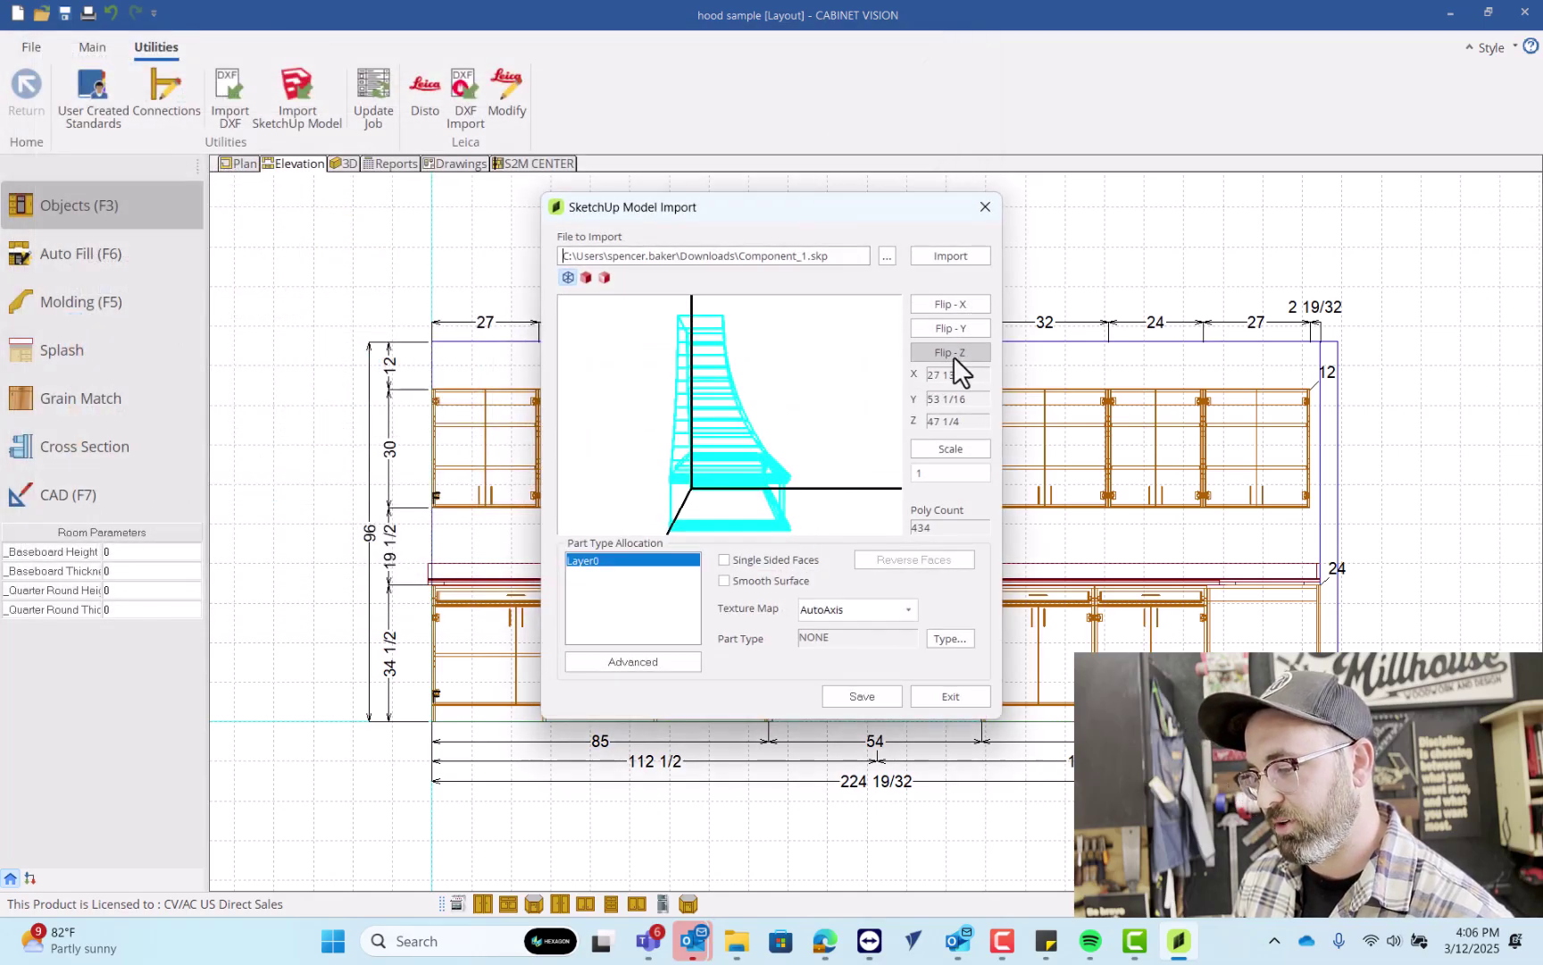
- Flip the hood about Y and Z until it stands upright at 47 1/4 × 53 1/16 × 27 13/16
{"action": "left_click", "coordinate": [974, 331]}
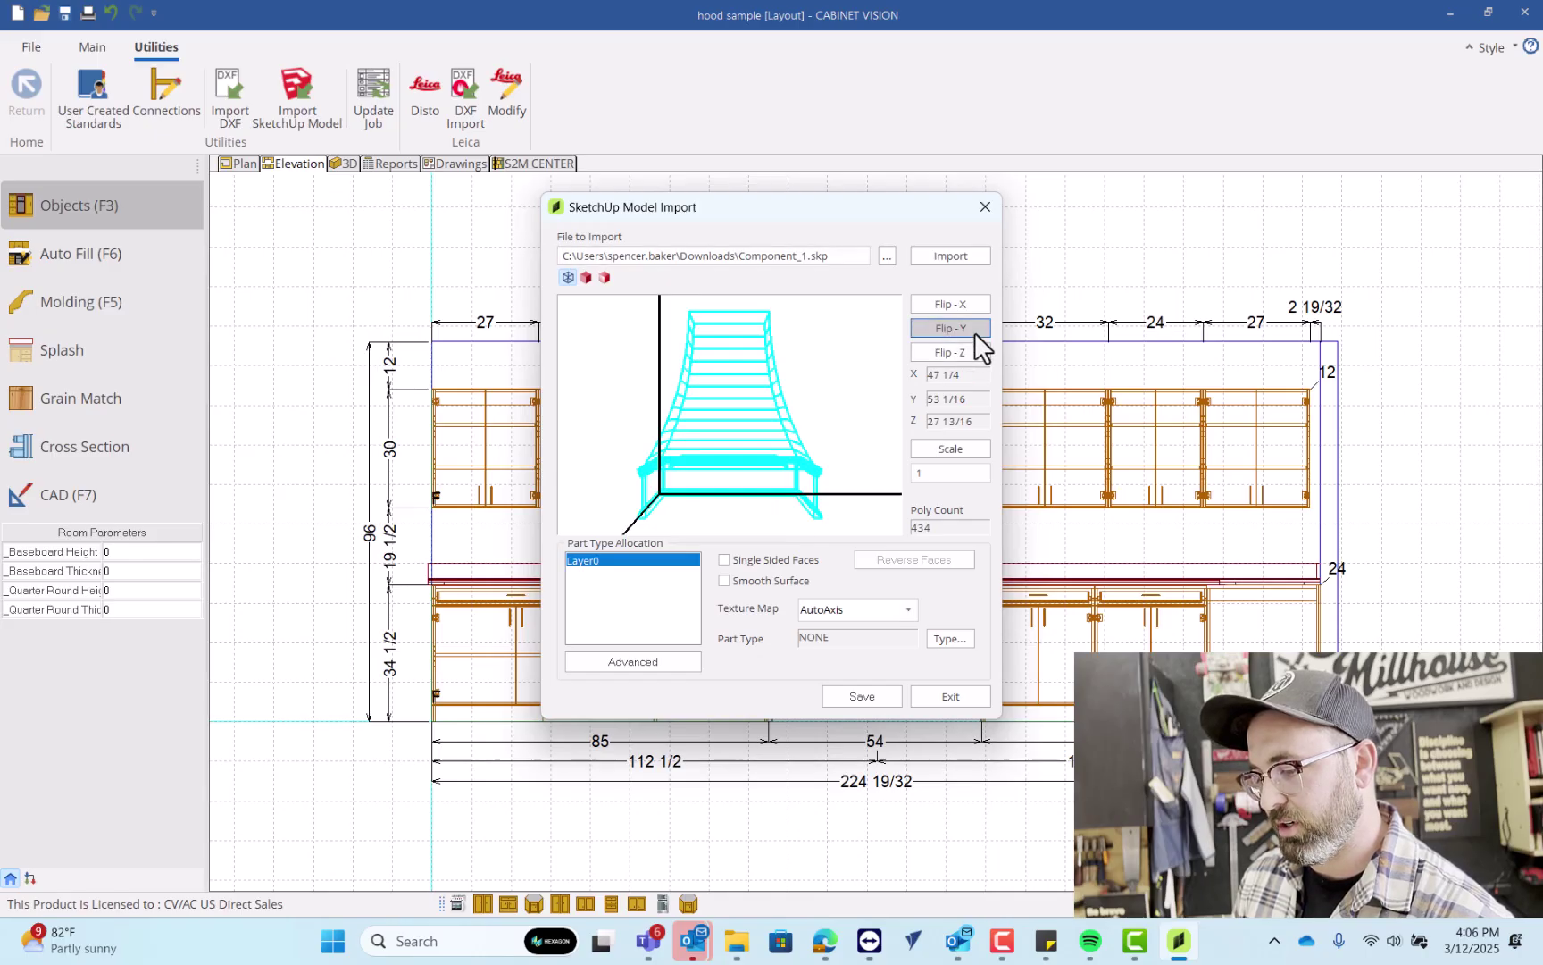
{"action": "mouse_move", "coordinate": [846, 400]}
{"action": "left_mouse_down"}
{"action": "mouse_move", "coordinate": [972, 421]}
{"action": "mouse_move", "coordinate": [851, 452]}
{"action": "mouse_move", "coordinate": [678, 402]}
{"action": "mouse_move", "coordinate": [861, 427]}
{"action": "left_mouse_up"}
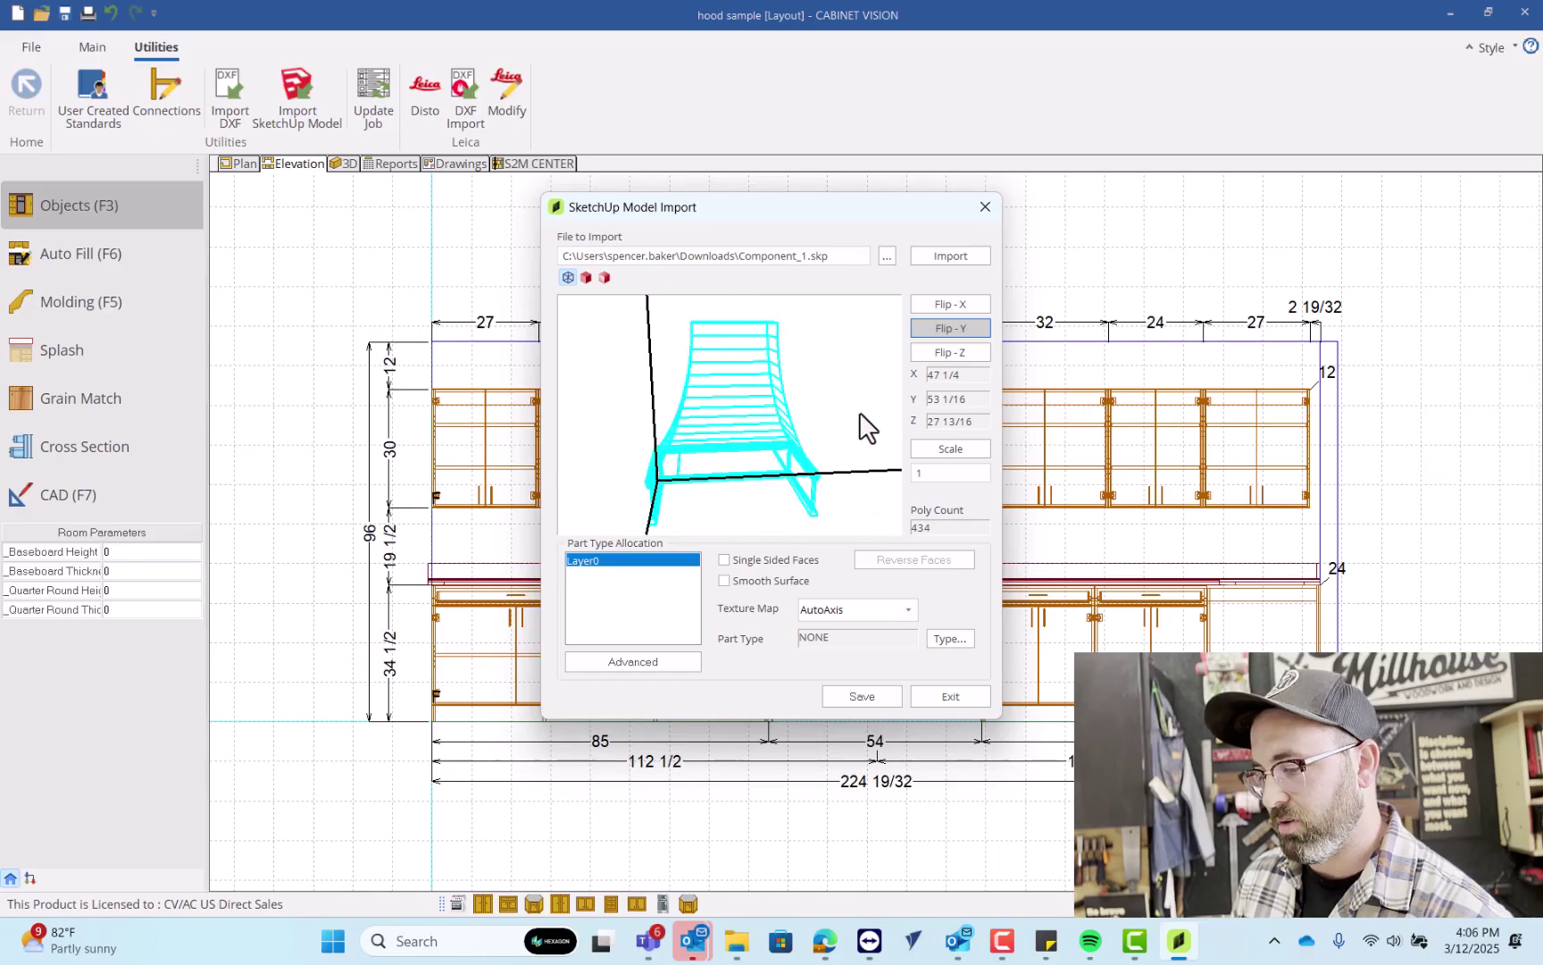
{"action": "left_click", "coordinate": [978, 329]}
{"action": "left_click", "coordinate": [978, 329]}
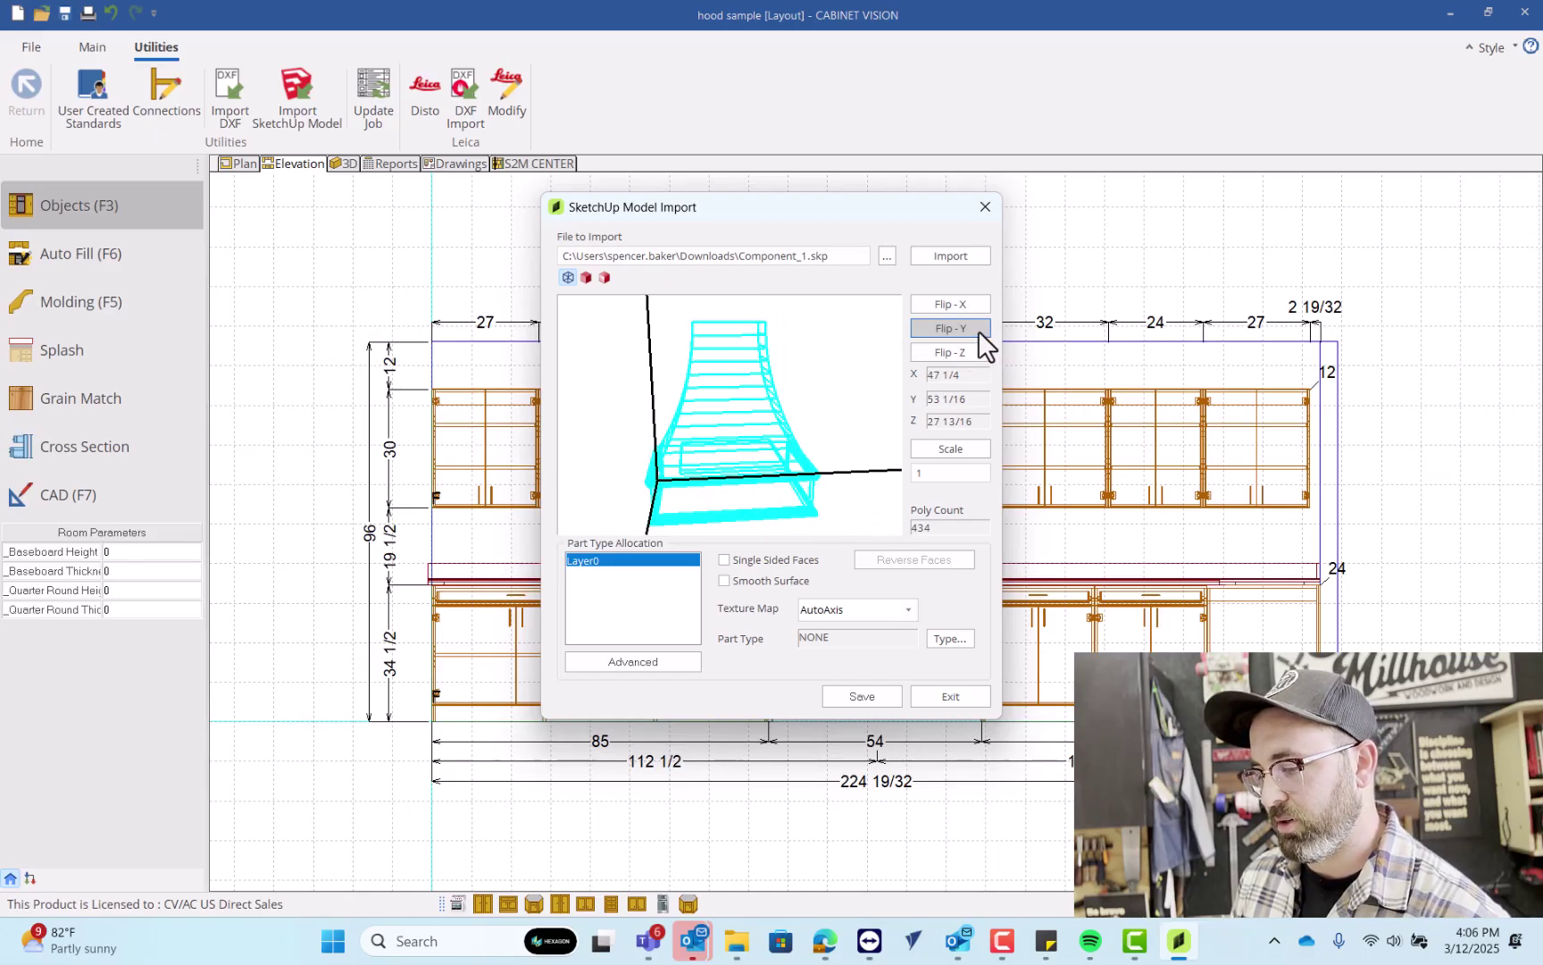
{"action": "mouse_move", "coordinate": [687, 435]}
{"action": "left_mouse_down"}
{"action": "mouse_move", "coordinate": [864, 471]}
{"action": "mouse_move", "coordinate": [706, 373]}
{"action": "mouse_move", "coordinate": [668, 439]}
{"action": "left_mouse_up"}
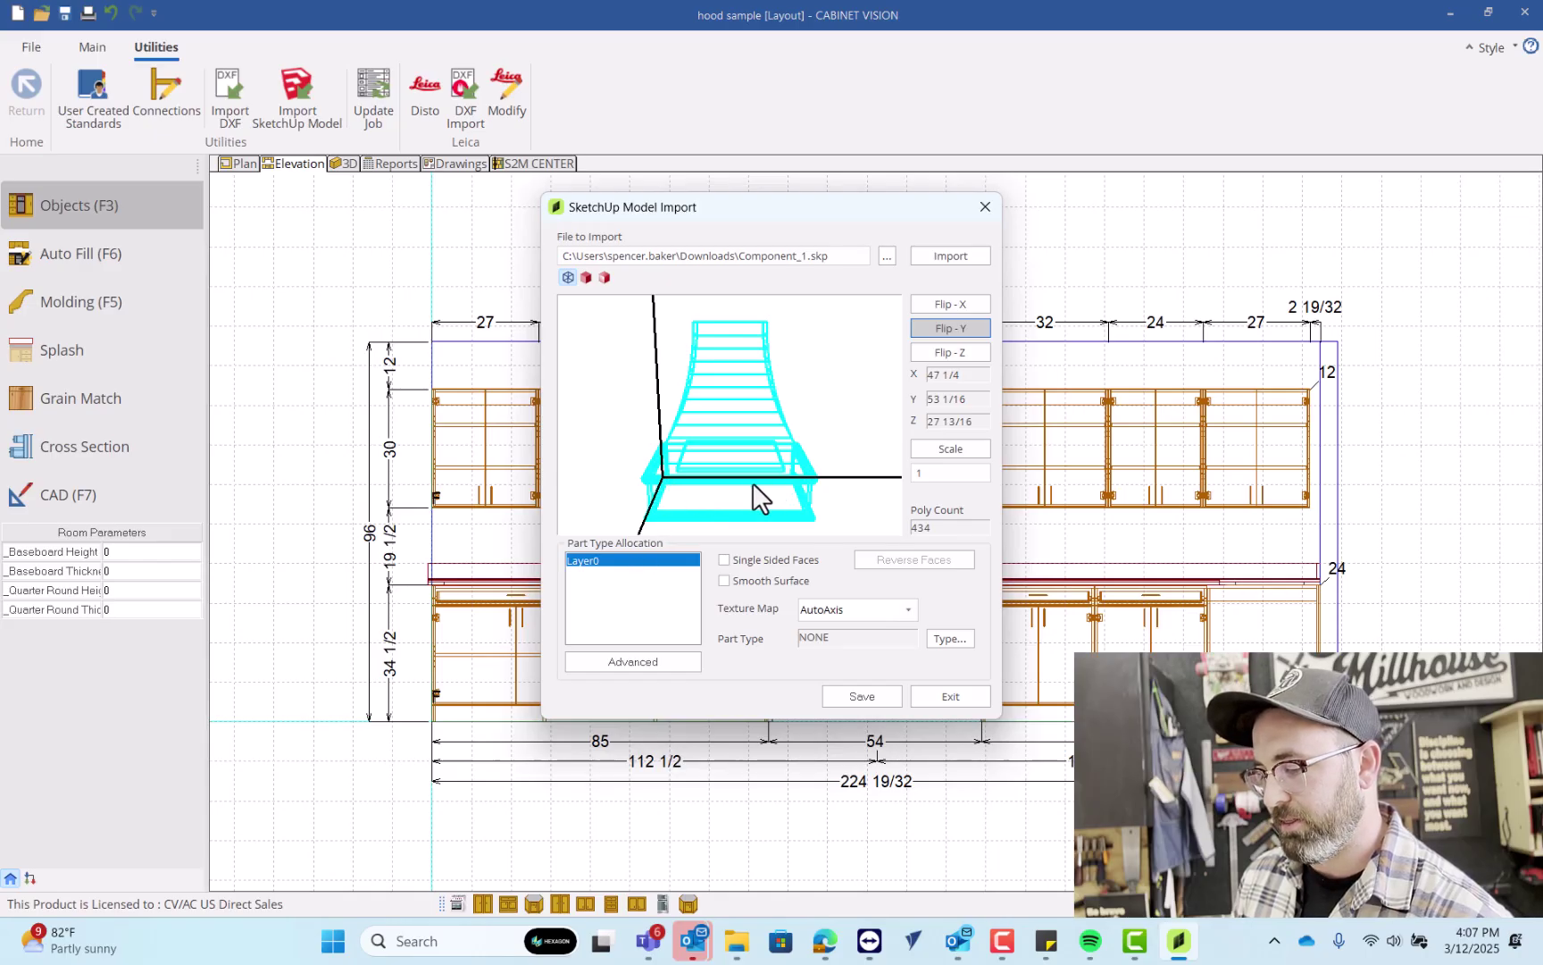
{"action": "mouse_move", "coordinate": [707, 486]}
{"action": "left_mouse_down"}
{"action": "mouse_move", "coordinate": [706, 447]}
{"action": "mouse_move", "coordinate": [836, 475]}
{"action": "mouse_move", "coordinate": [823, 536]}
{"action": "mouse_move", "coordinate": [814, 484]}
{"action": "left_mouse_up"}
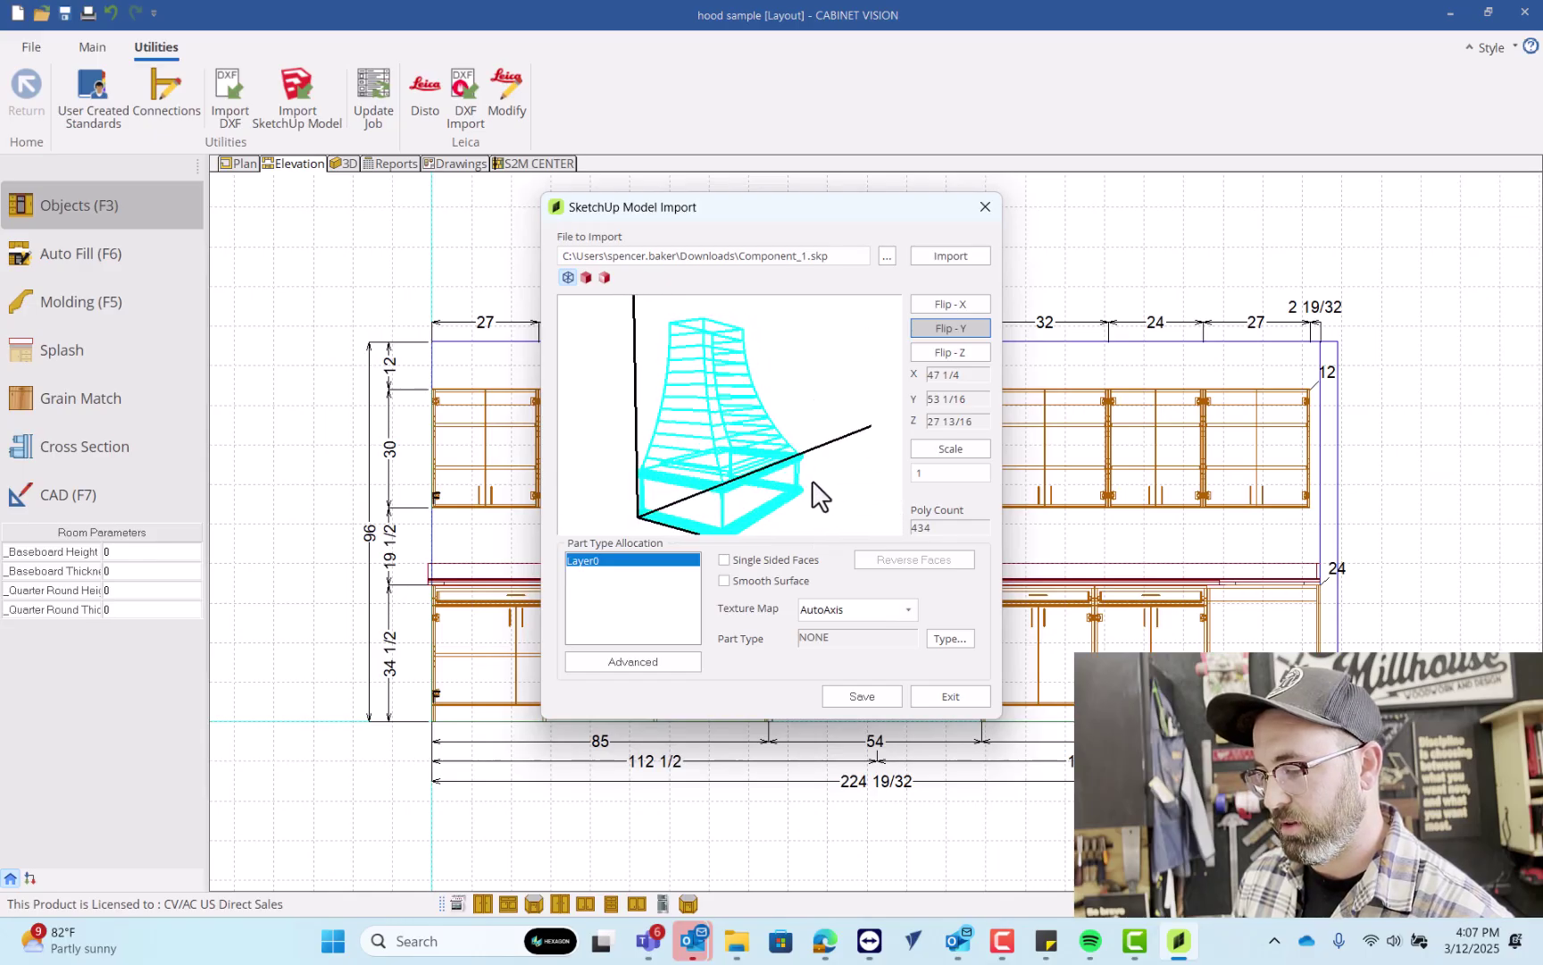
{"action": "left_click", "coordinate": [951, 357]}
{"action": "left_click", "coordinate": [951, 357]}
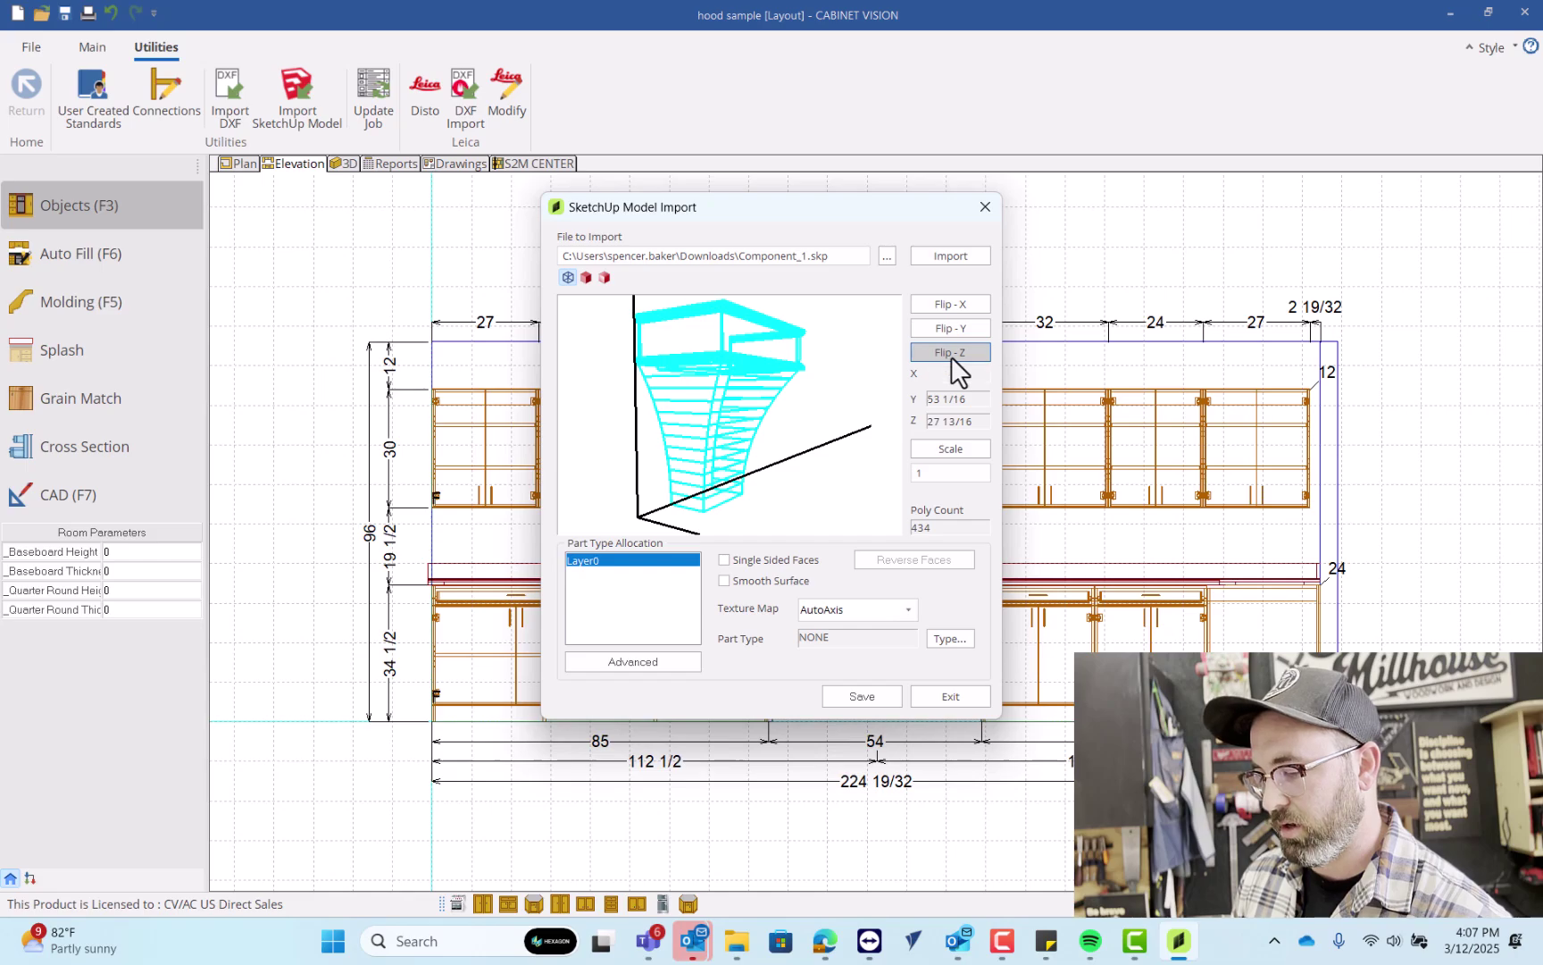
{"action": "left_click", "coordinate": [952, 357]}
{"action": "left_click", "coordinate": [951, 357]}
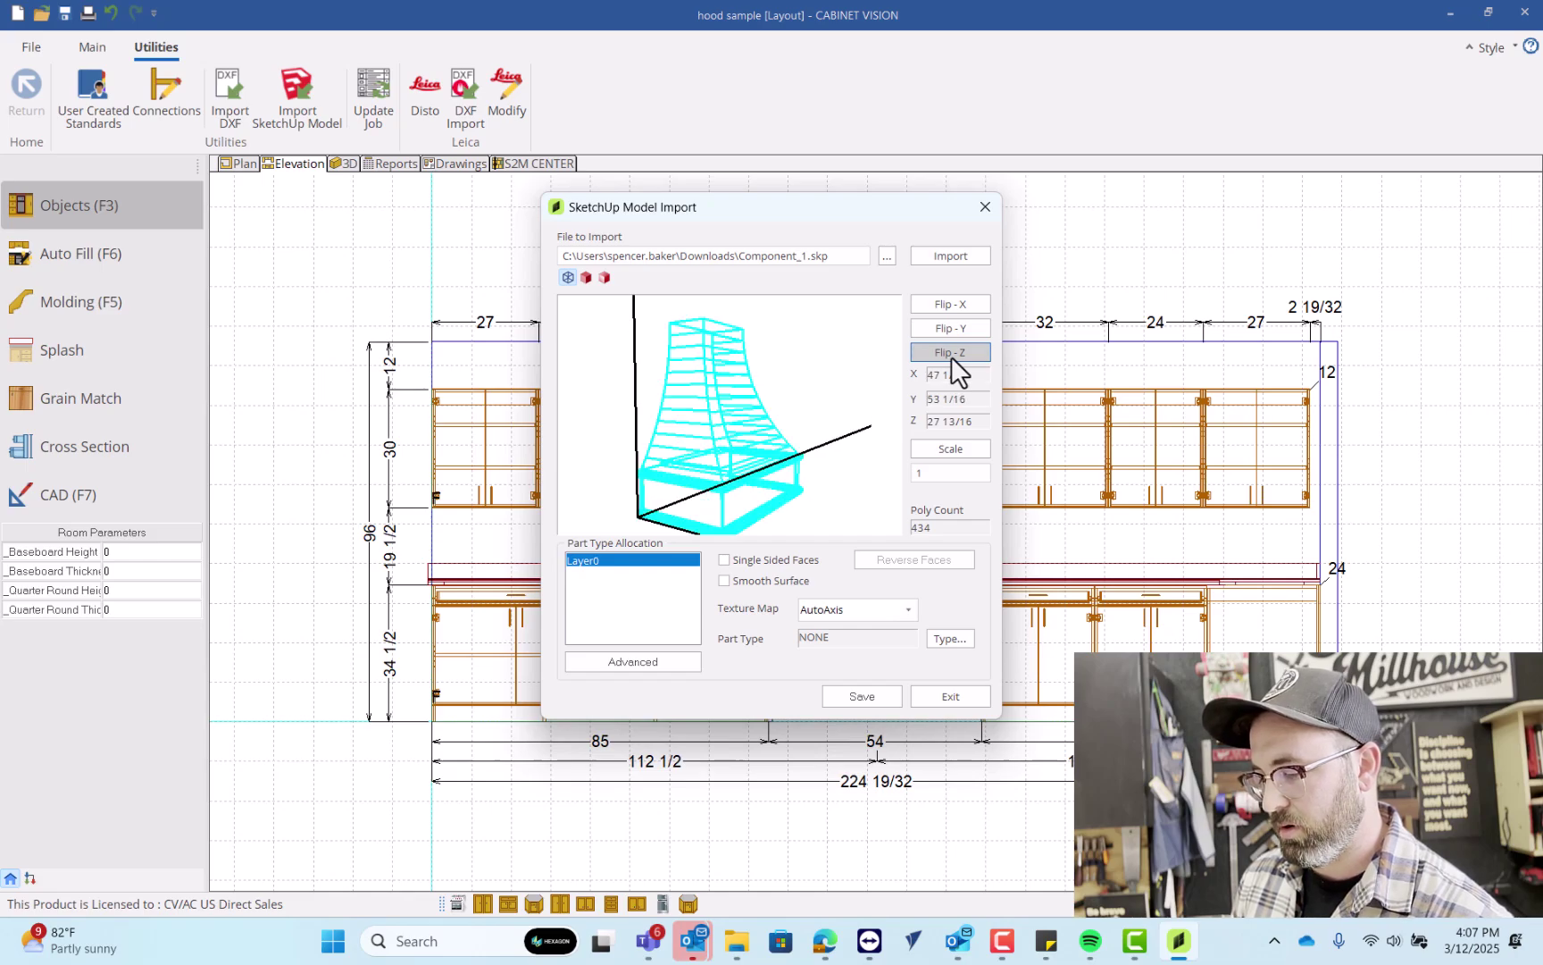
- After the unallocated part-type warning, set Layer0 to Filler from the Assembly schedule
{"action": "left_click", "coordinate": [862, 694]}
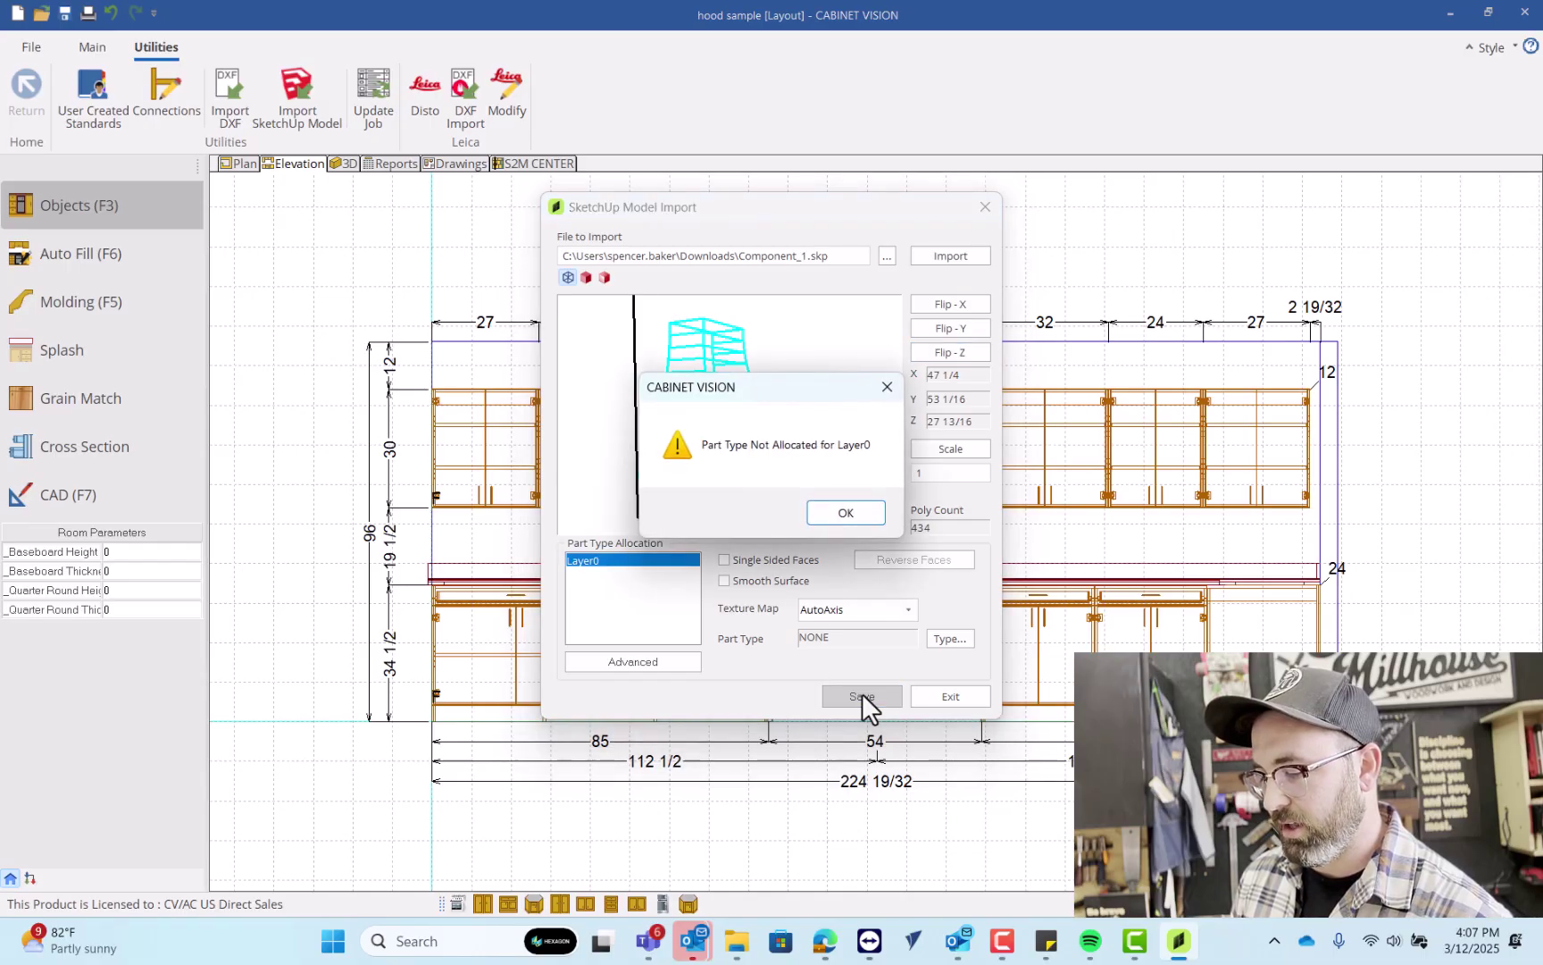
{"action": "left_click", "coordinate": [824, 513]}
{"action": "left_click", "coordinate": [938, 638]}
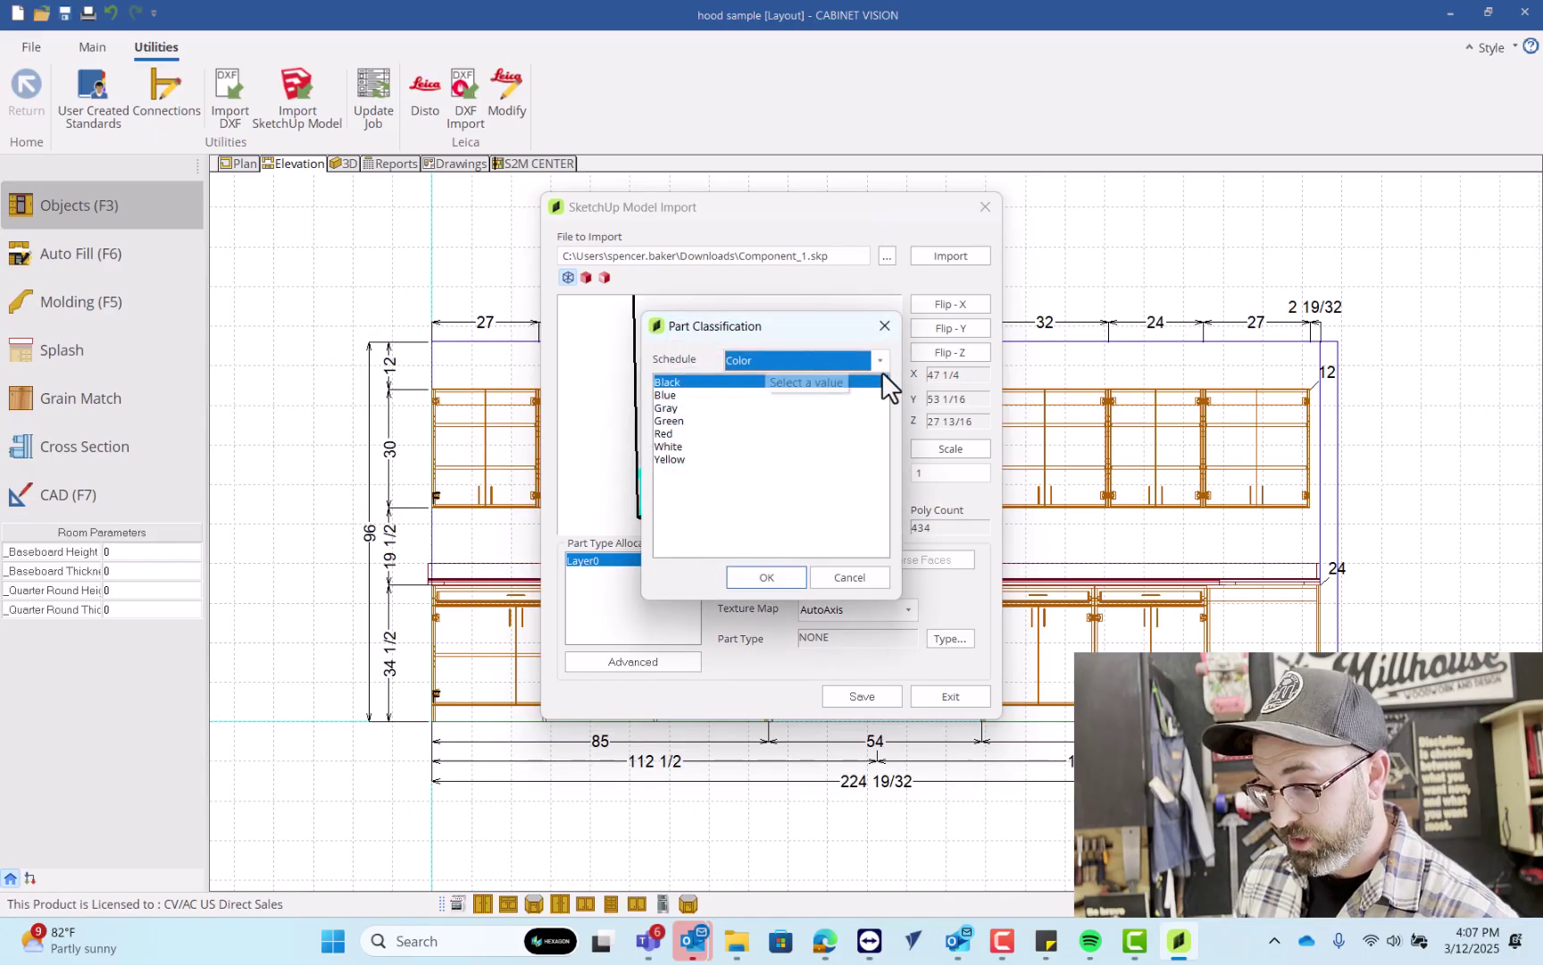
{"action": "left_click", "coordinate": [881, 367]}
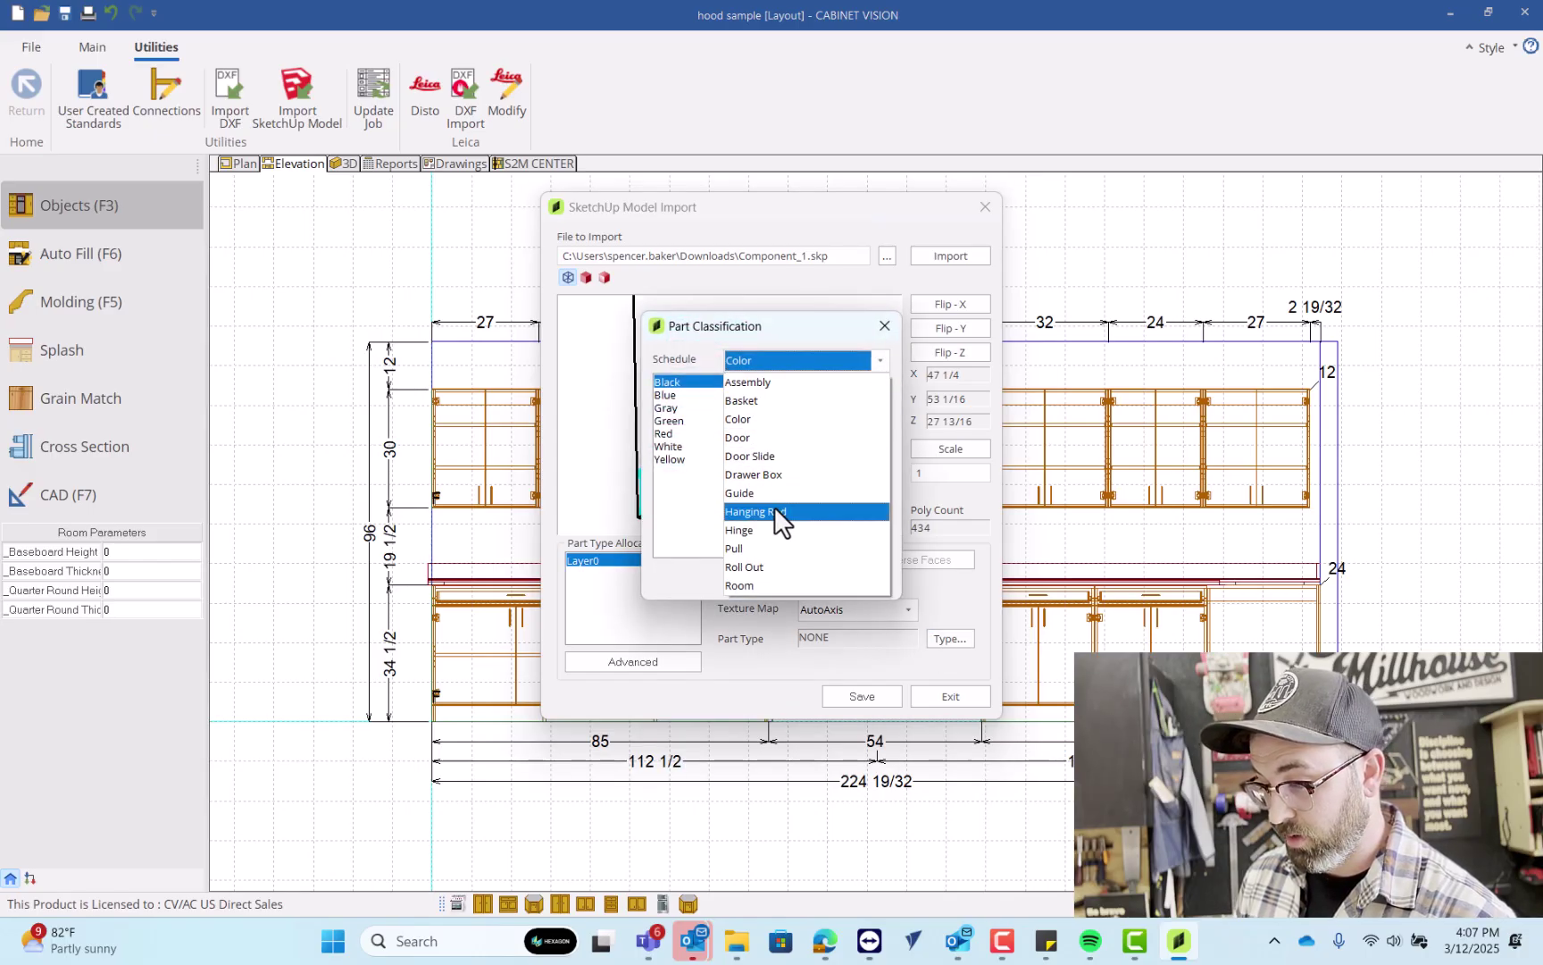
{"action": "left_click", "coordinate": [756, 382]}
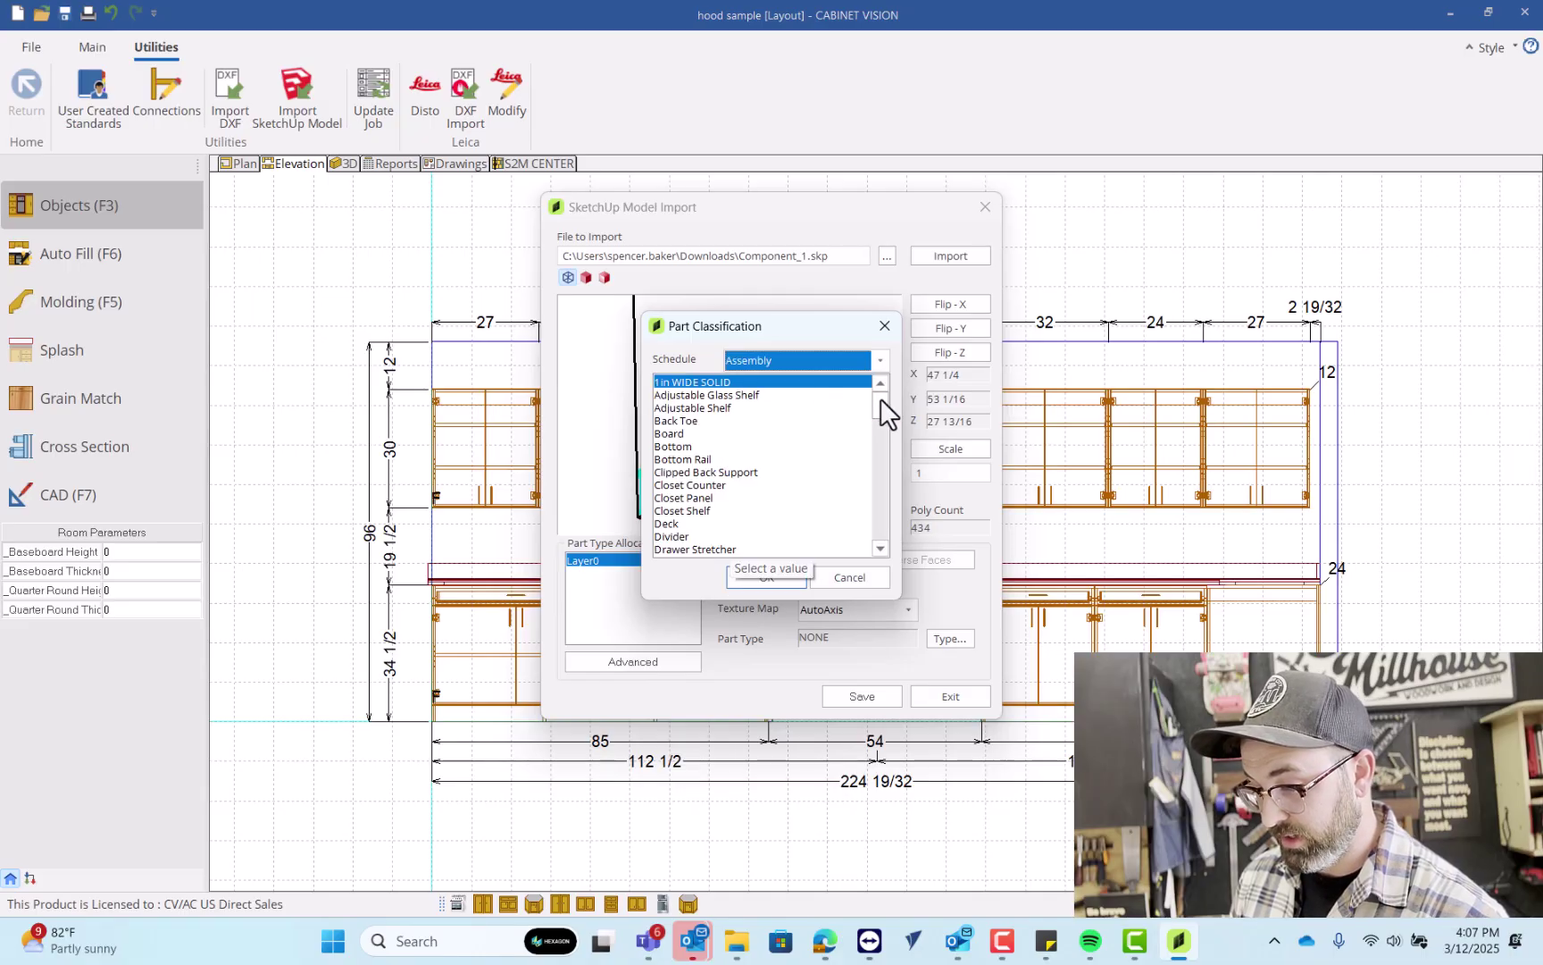
{"action": "left_click_drag", "start_coordinate": [879, 413], "coordinate": [860, 535]}
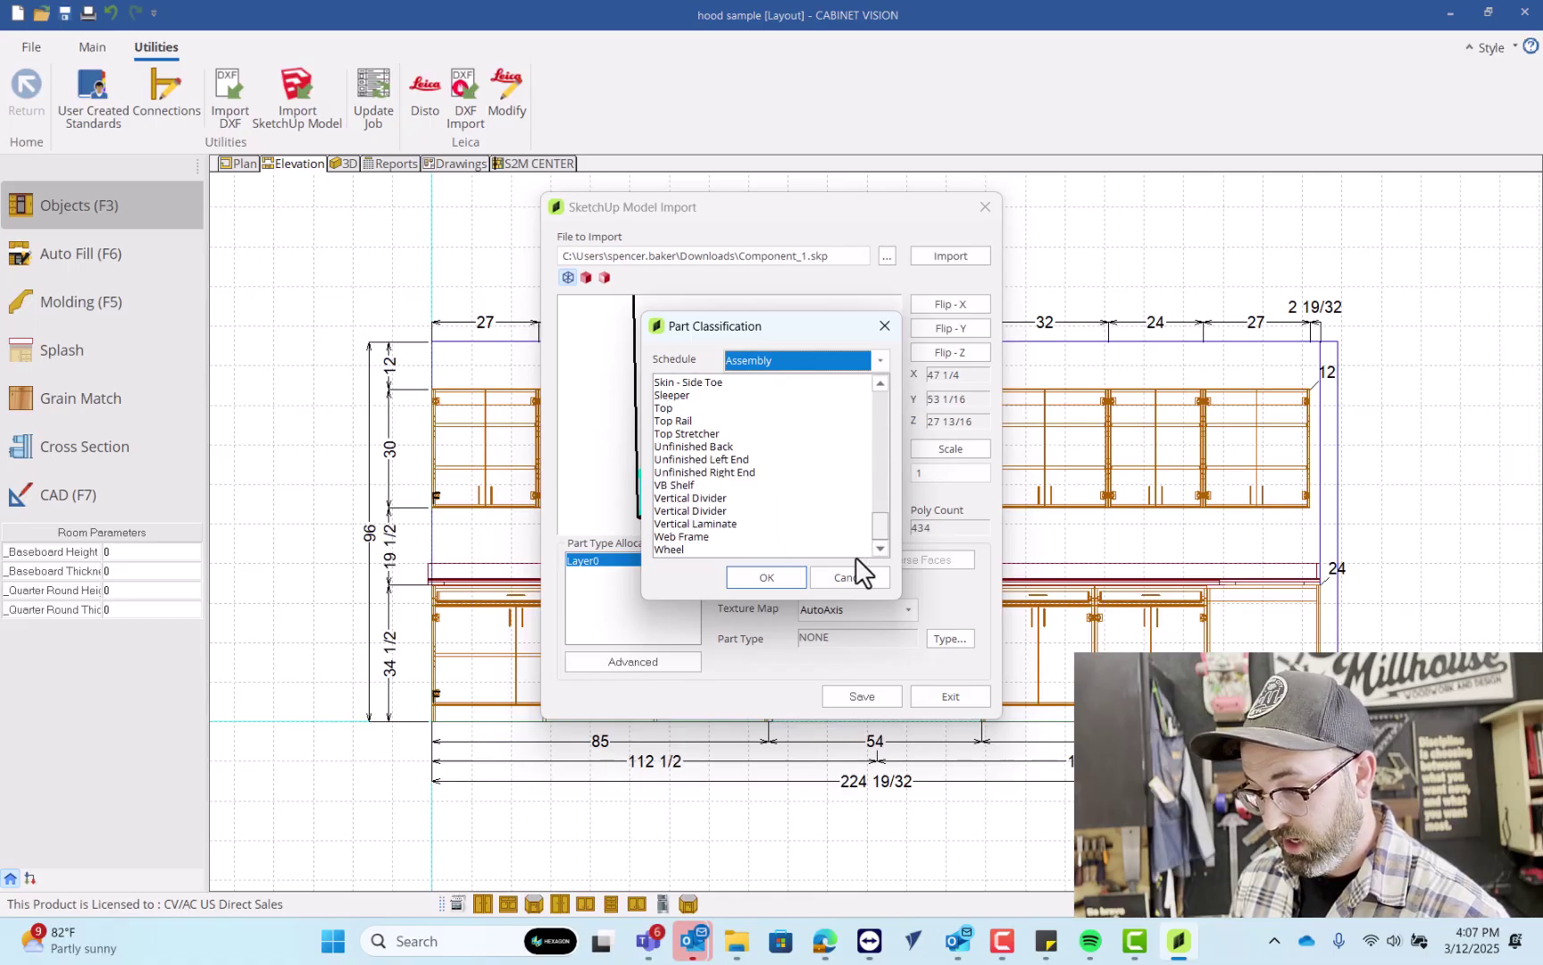
{"action": "left_click", "coordinate": [876, 365]}
{"action": "left_click", "coordinate": [877, 365]}
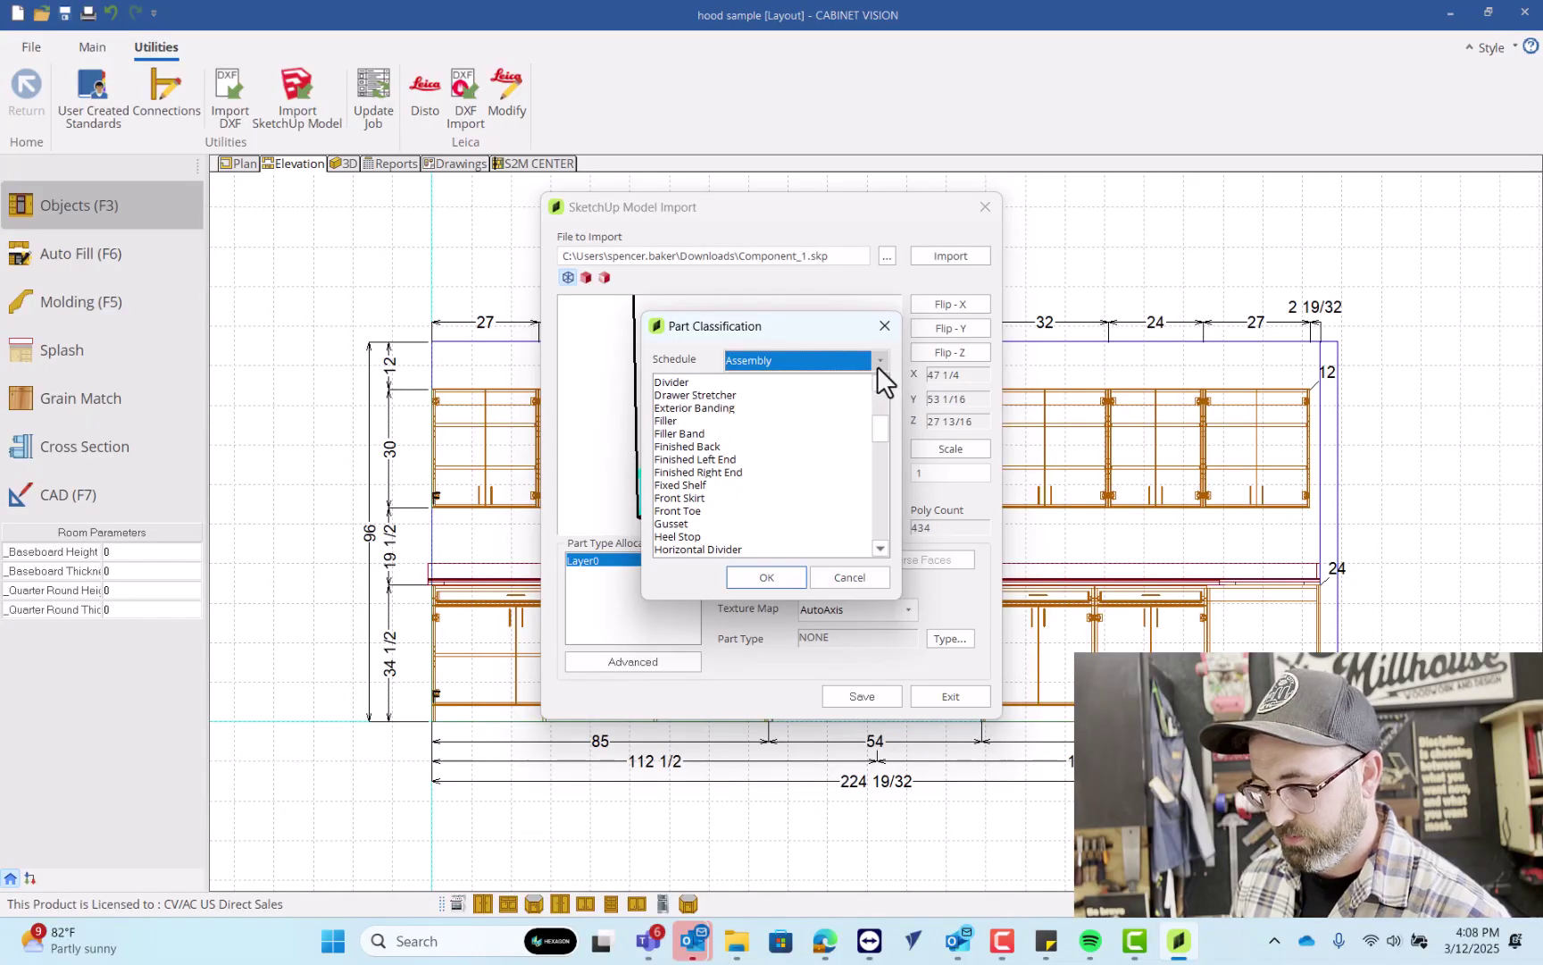
{"action": "left_click", "coordinate": [715, 432]}
{"action": "left_click", "coordinate": [709, 419]}
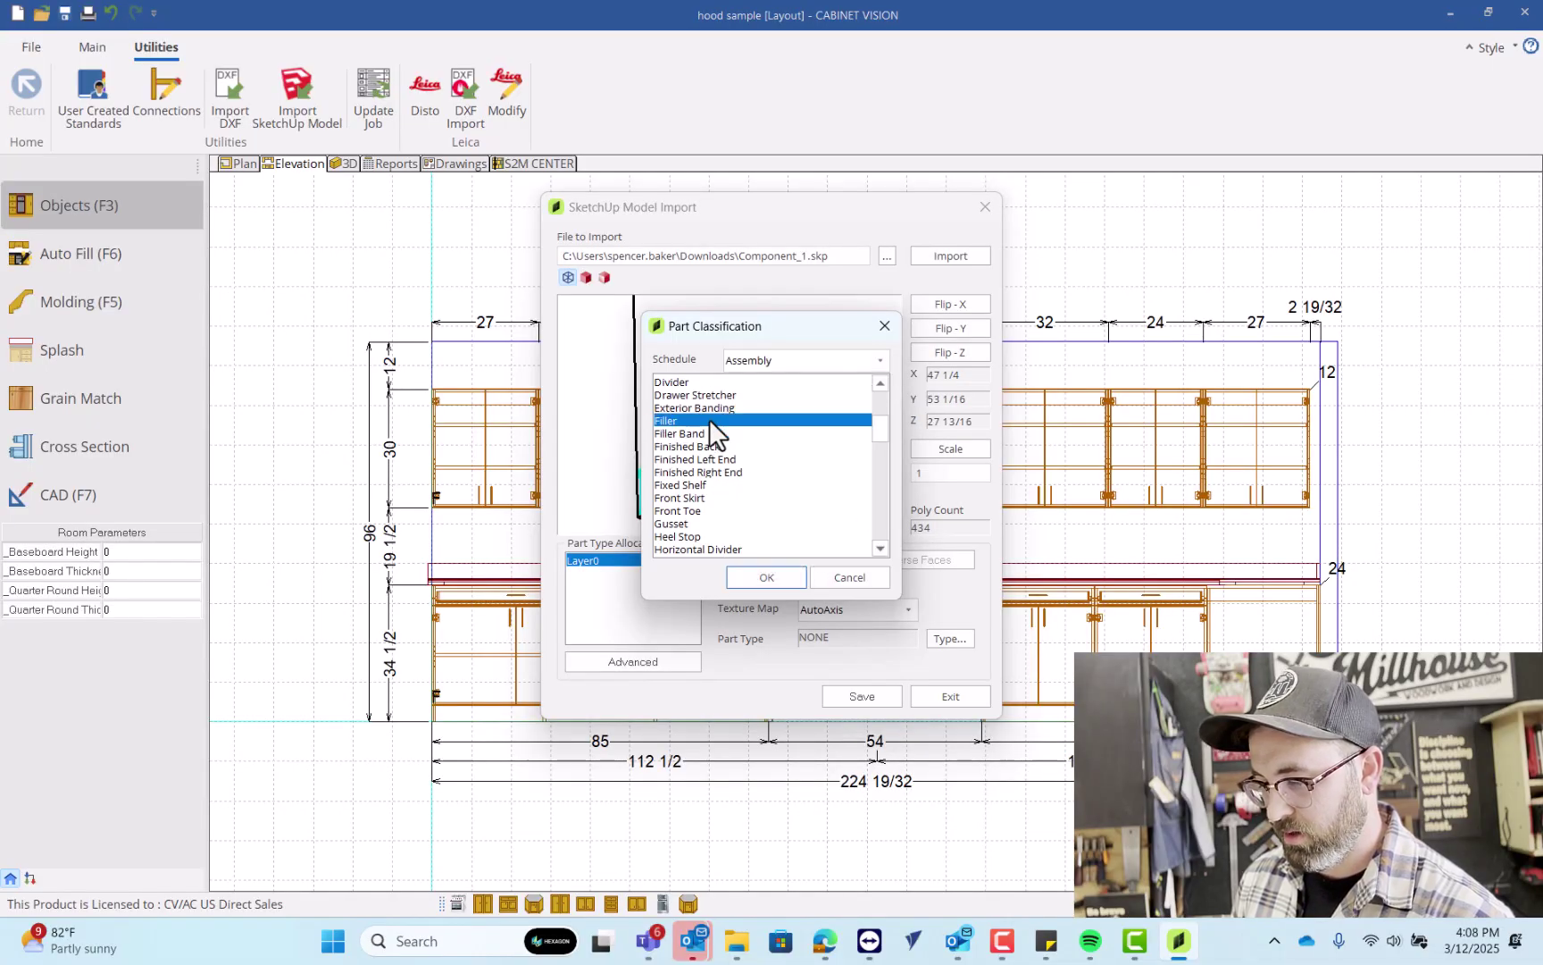
{"action": "left_click", "coordinate": [750, 578]}
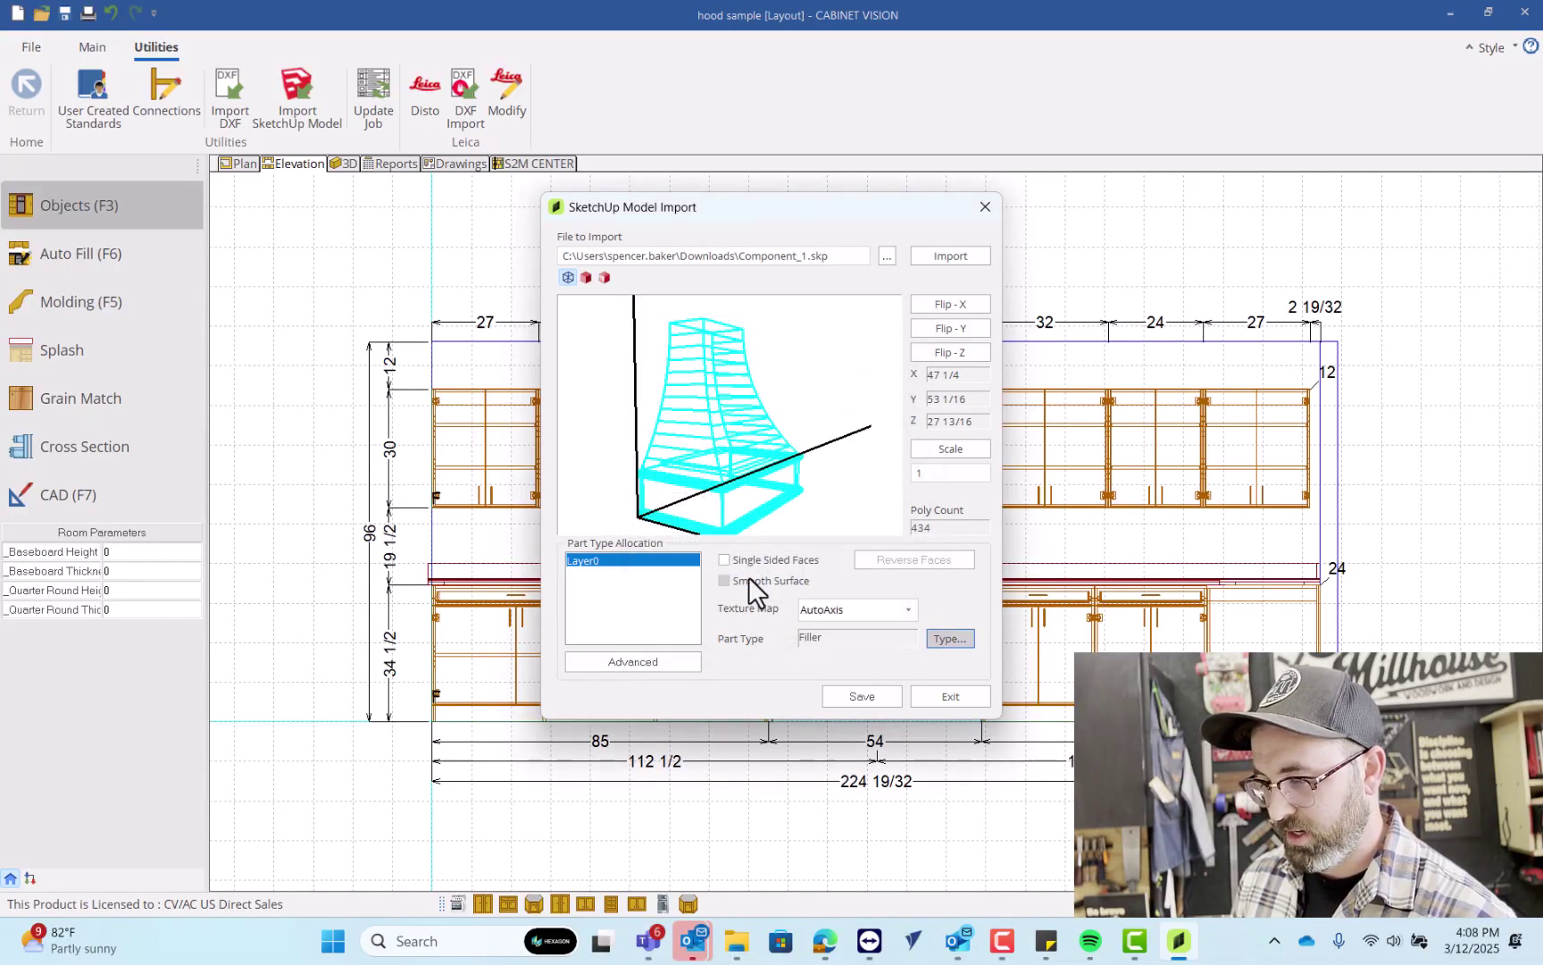
- Name the hood TEST HOOD2 in the Appliance > Hoods > Traditional Hoods catalog folder
{"action": "left_click", "coordinate": [855, 697]}
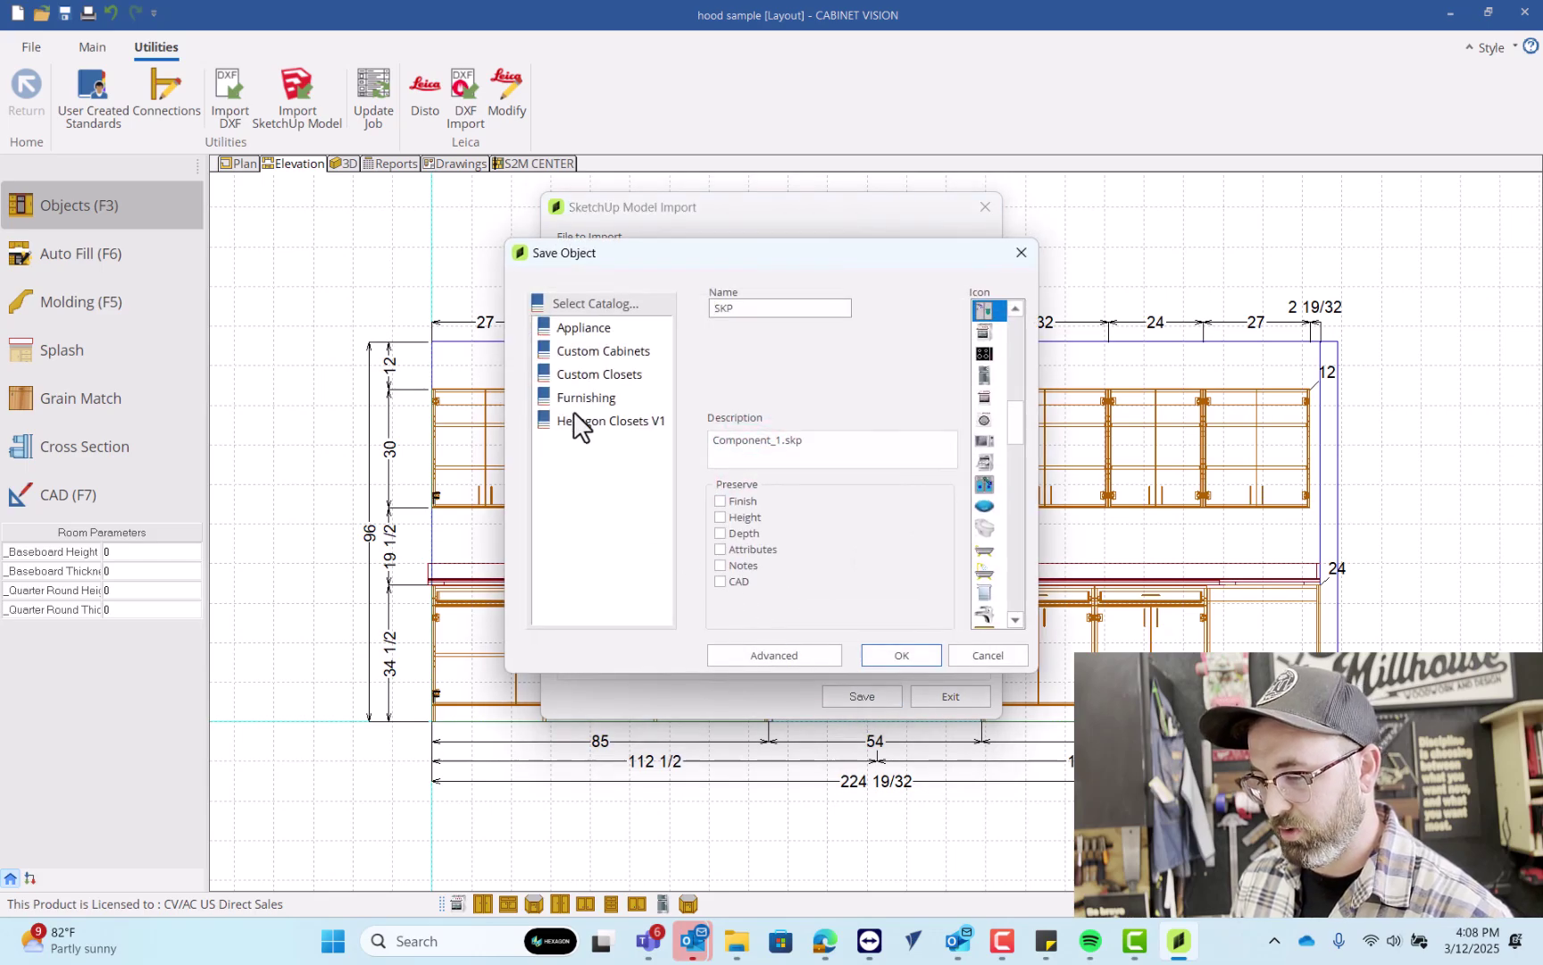
{"action": "double_click", "coordinate": [567, 327]}
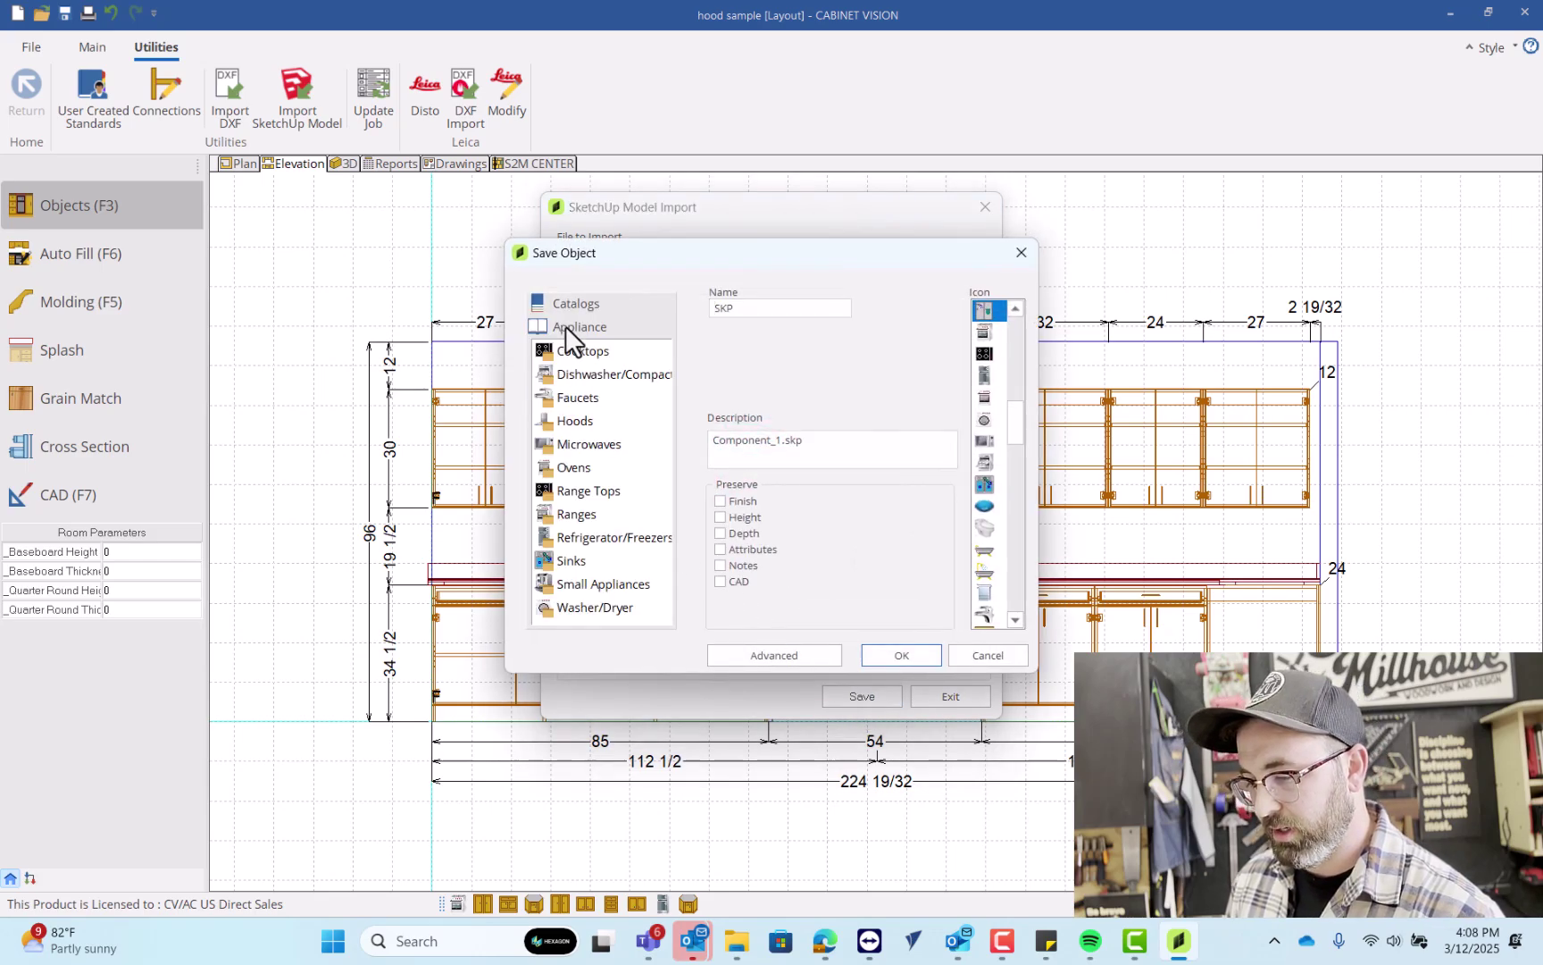
{"action": "double_click", "coordinate": [567, 422]}
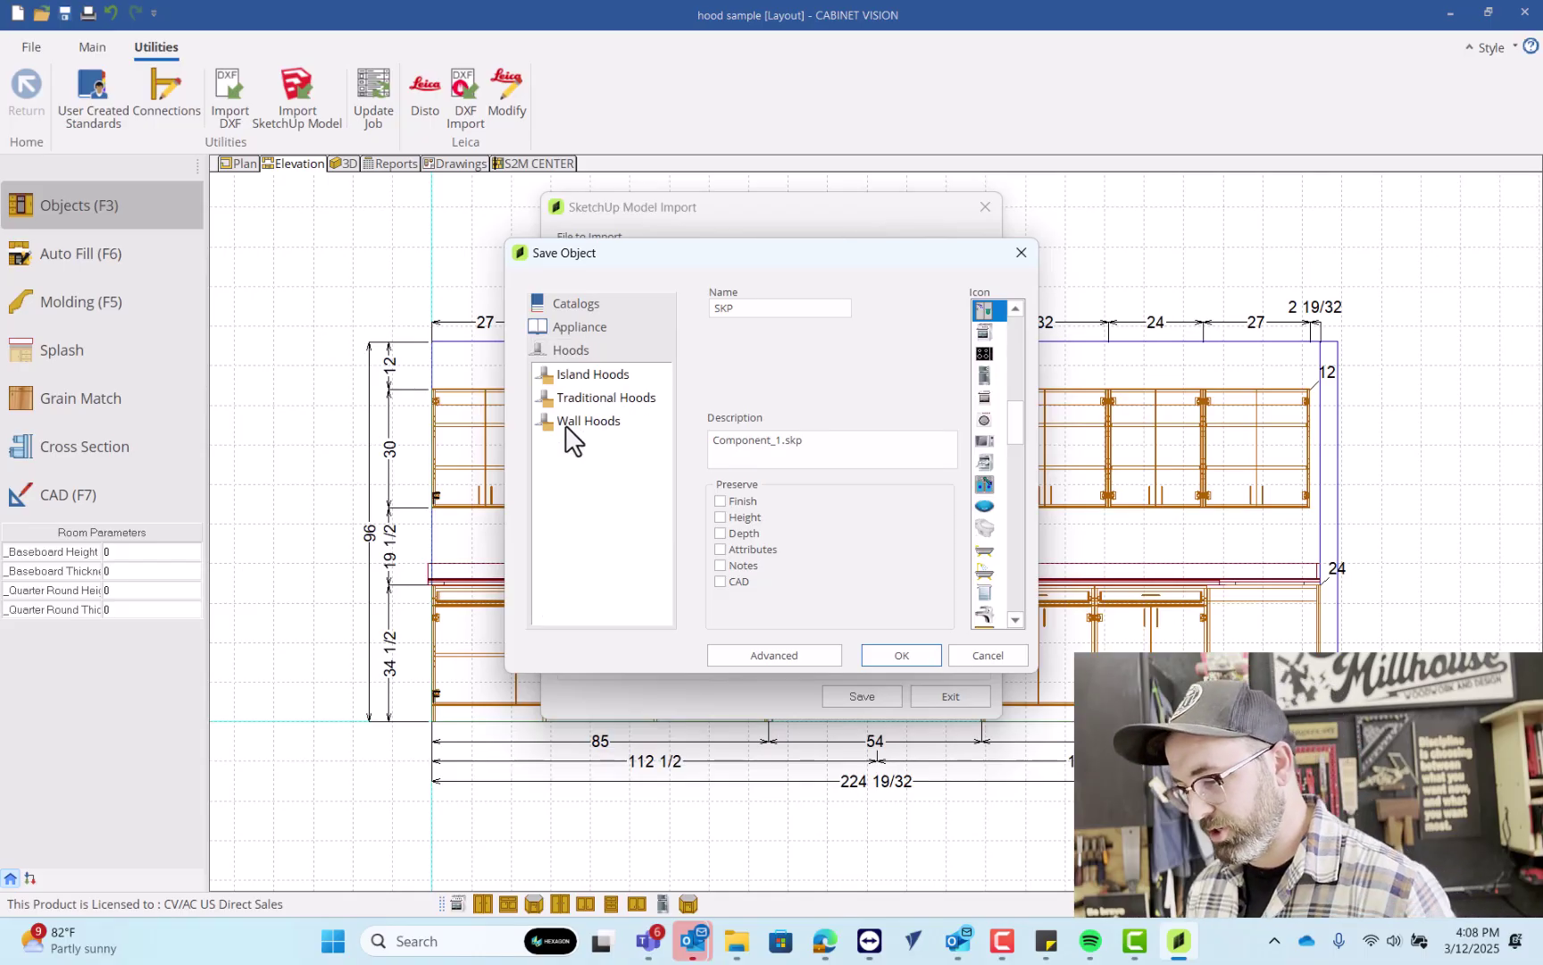
{"action": "double_click", "coordinate": [574, 398]}
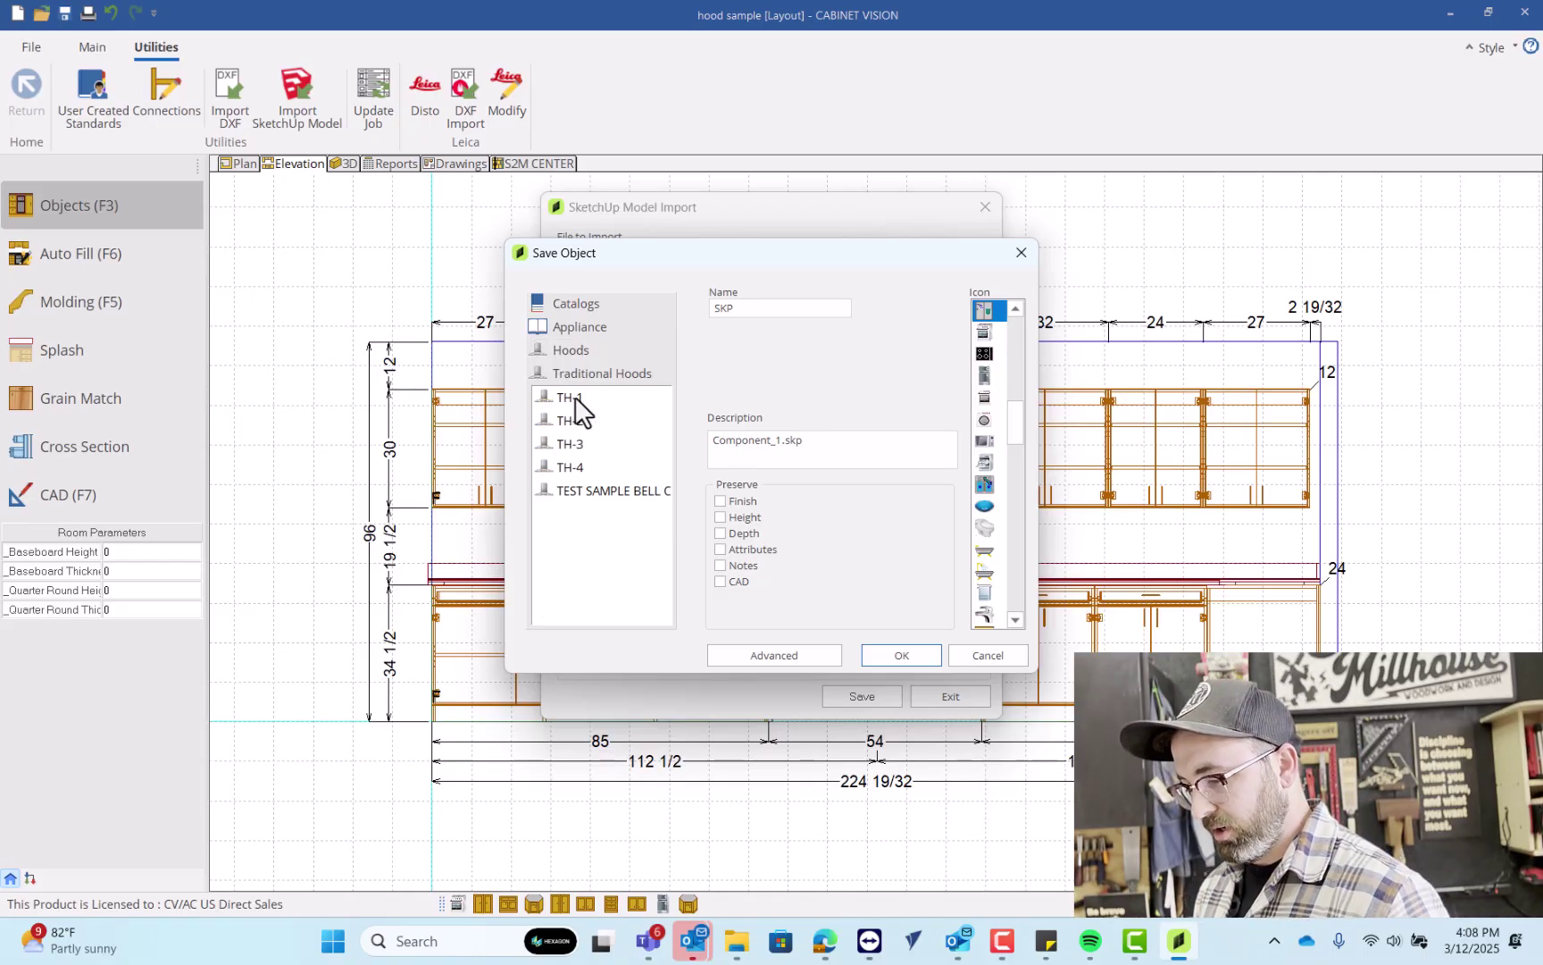
{"action": "double_click", "coordinate": [779, 306]}
{"action": "type", "text": "TEST HO"}
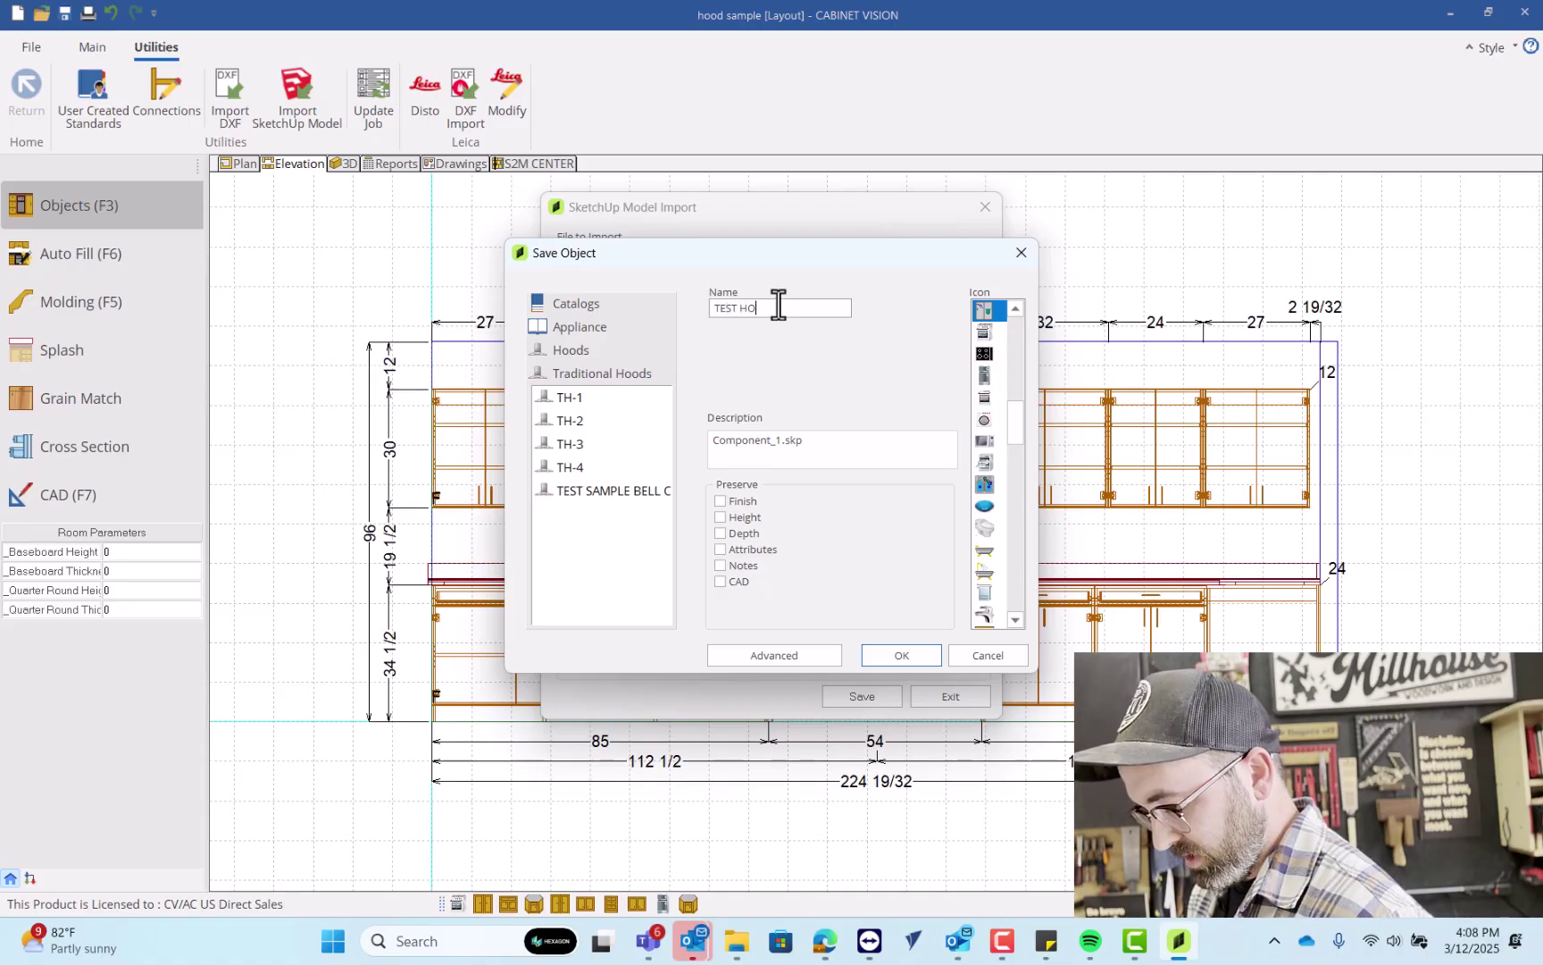
{"action": "type", "text": "OD2"}
{"action": "left_click_drag", "start_coordinate": [1015, 430], "coordinate": [938, 486]}
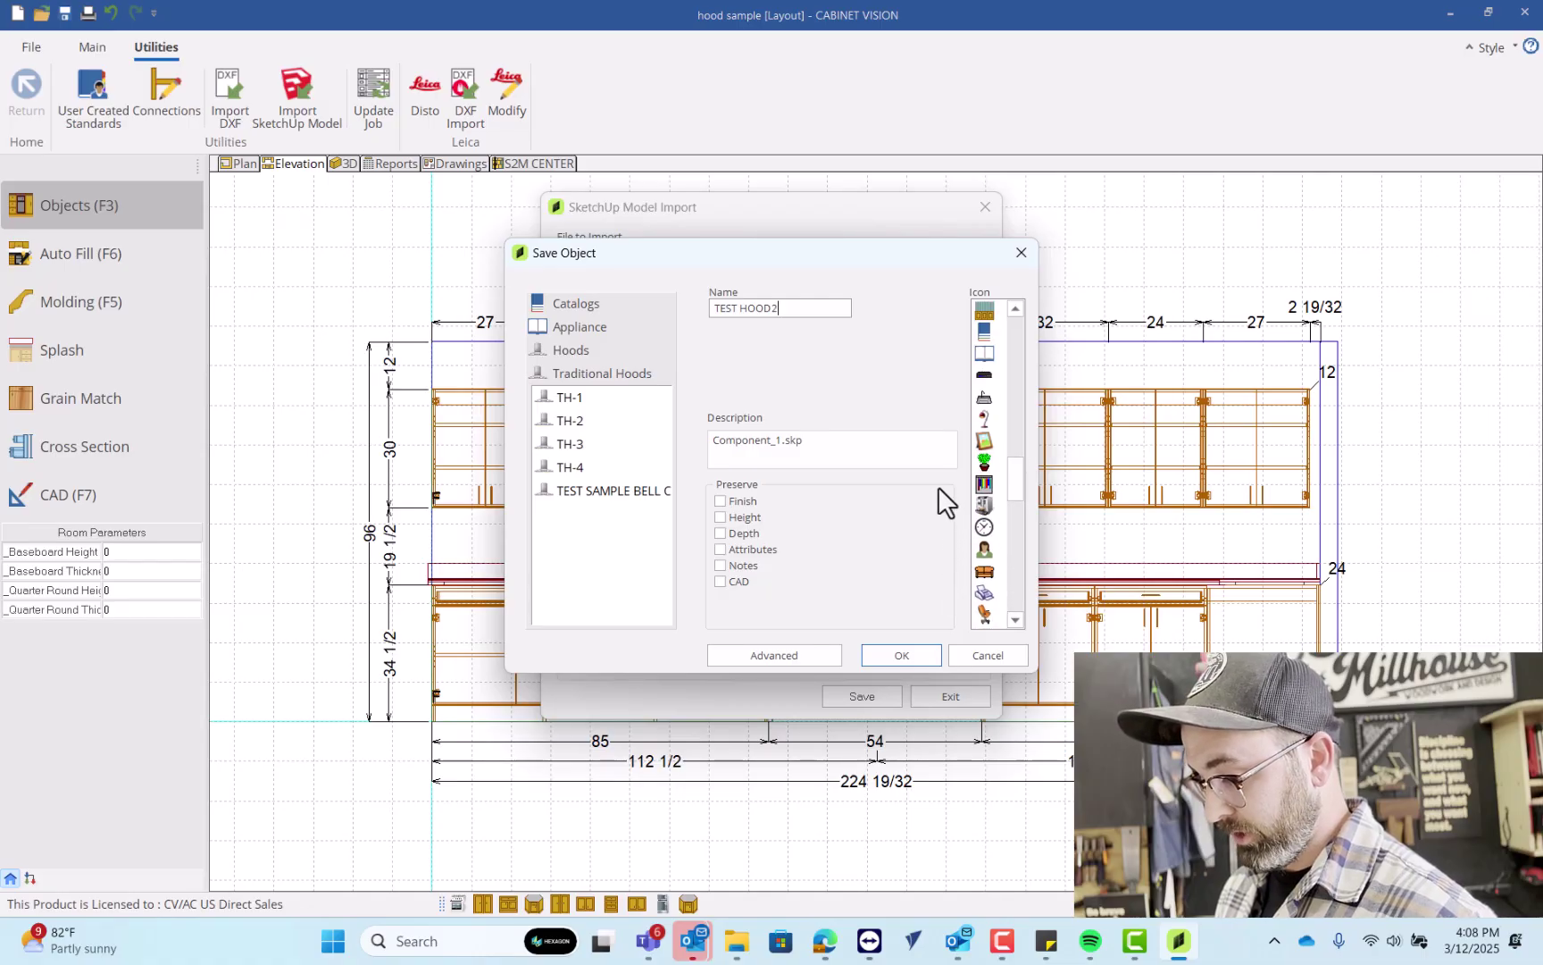
- Give TEST HOOD2 type Hood with placement elevation 60 and save it to the catalog
{"action": "left_click", "coordinate": [770, 655]}
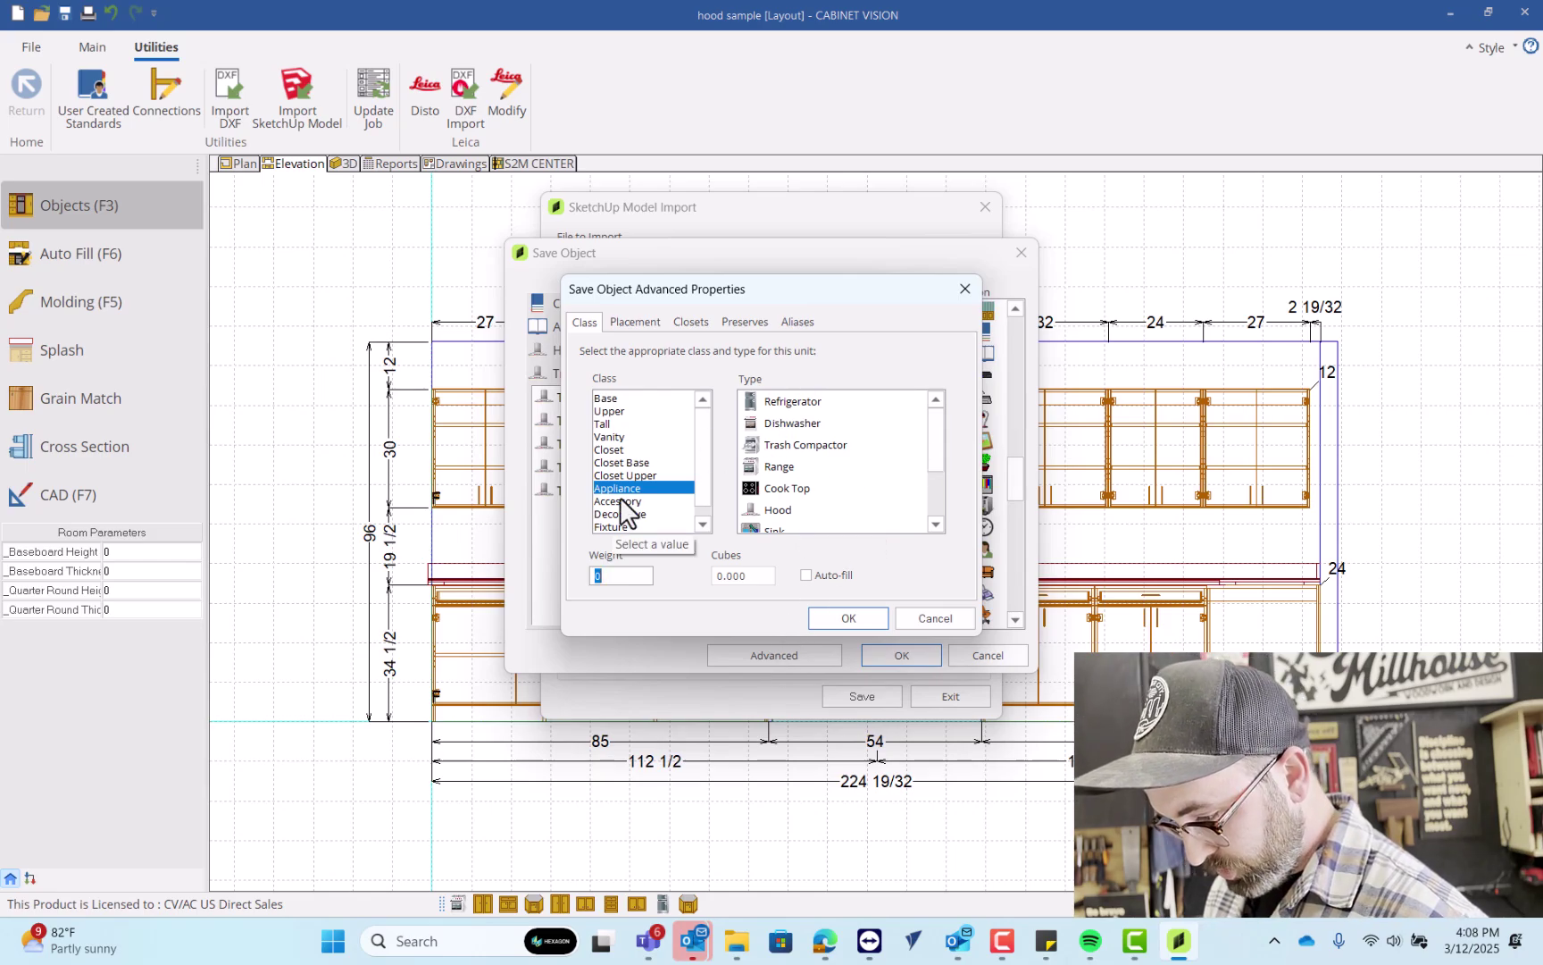
{"action": "left_click", "coordinate": [774, 509]}
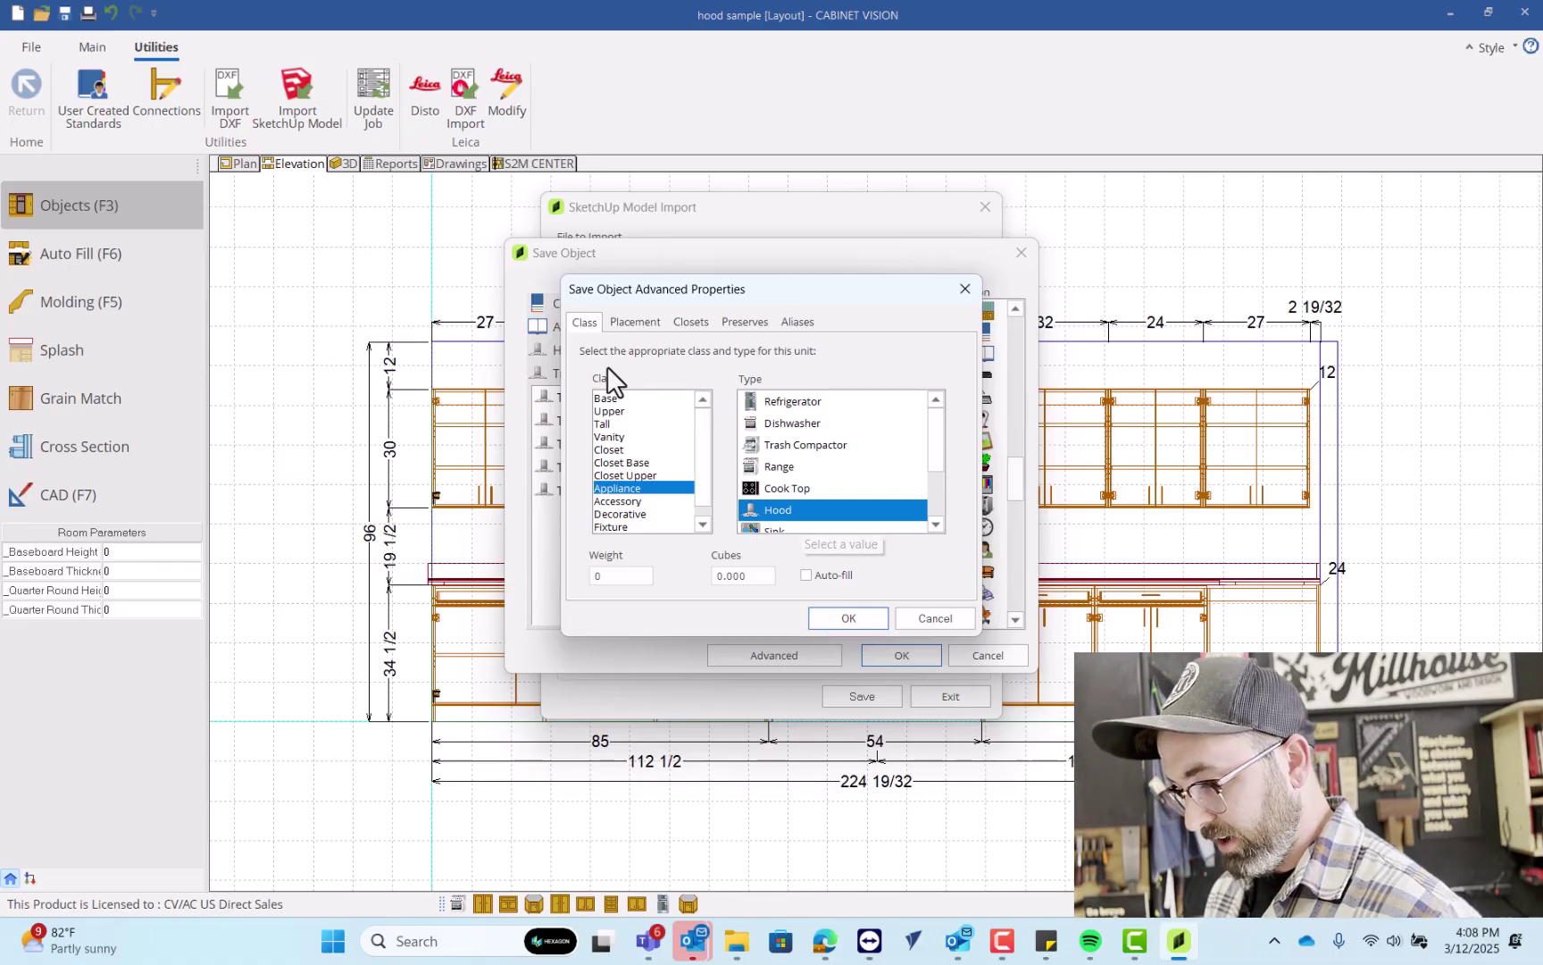
{"action": "left_click", "coordinate": [626, 328]}
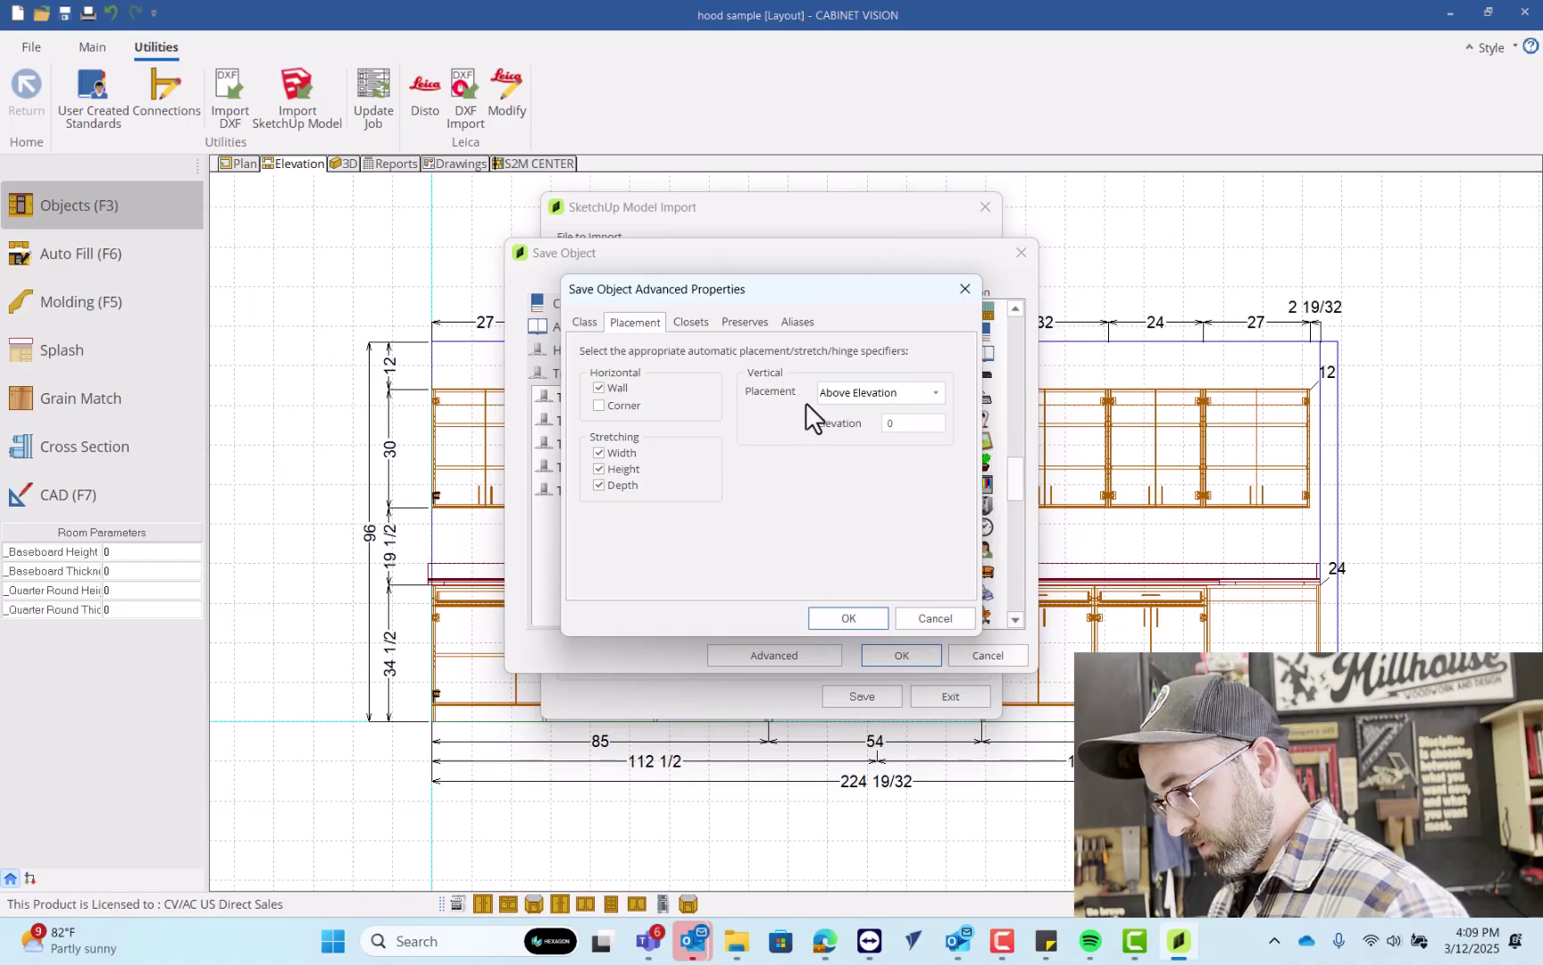
{"action": "double_click", "coordinate": [903, 425]}
{"action": "type", "text": "60"}
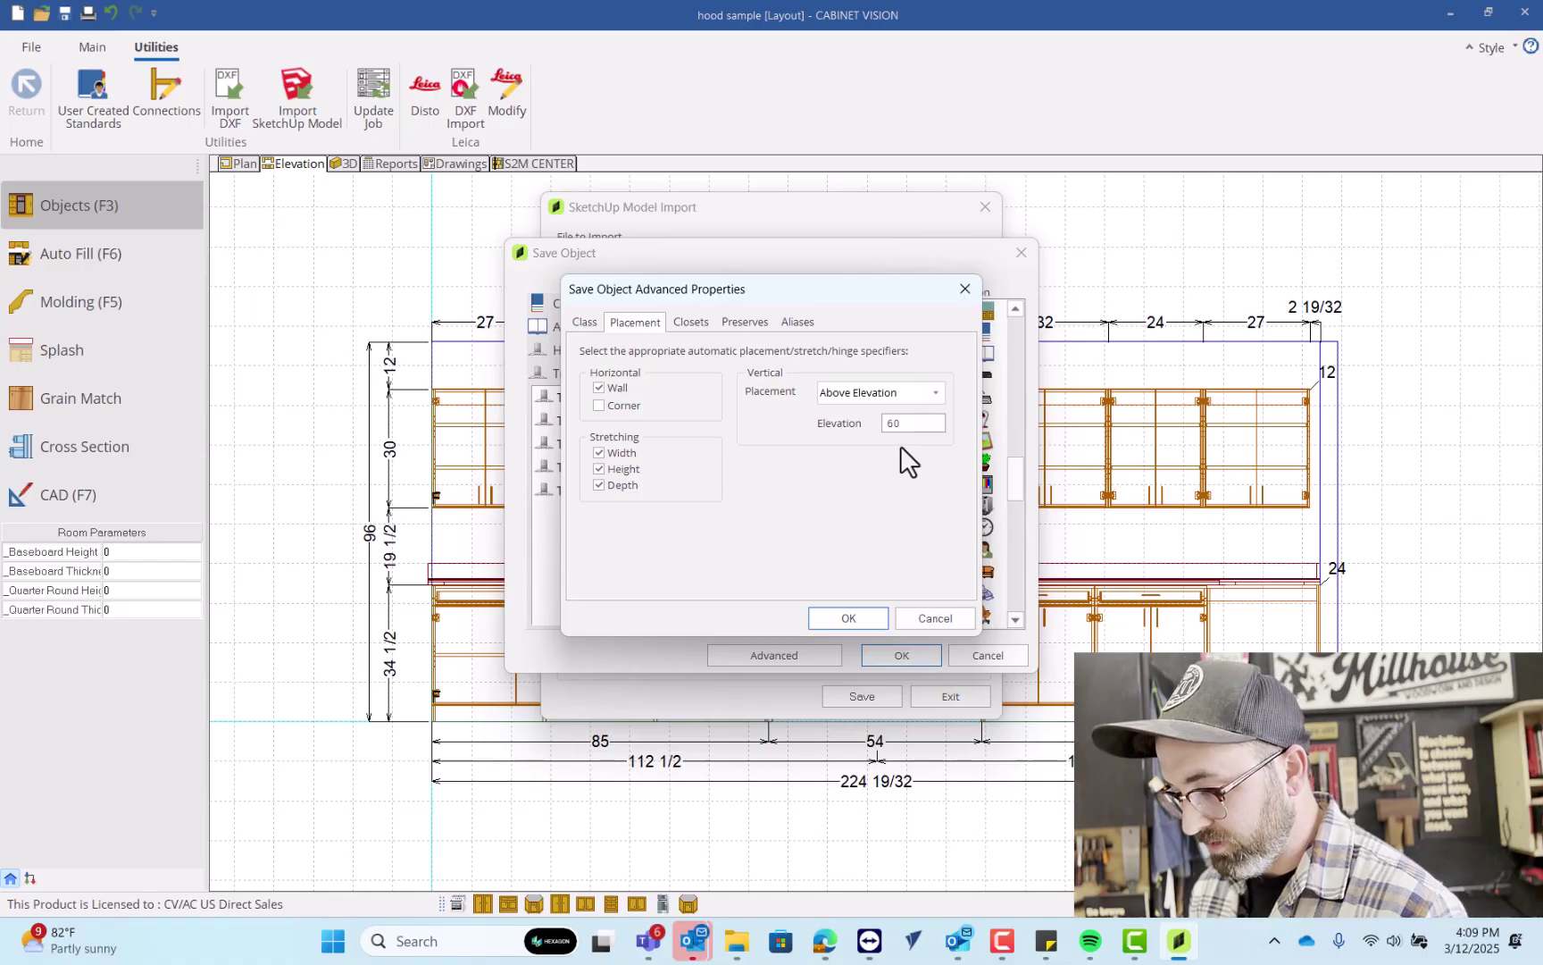
{"action": "left_click", "coordinate": [839, 620]}
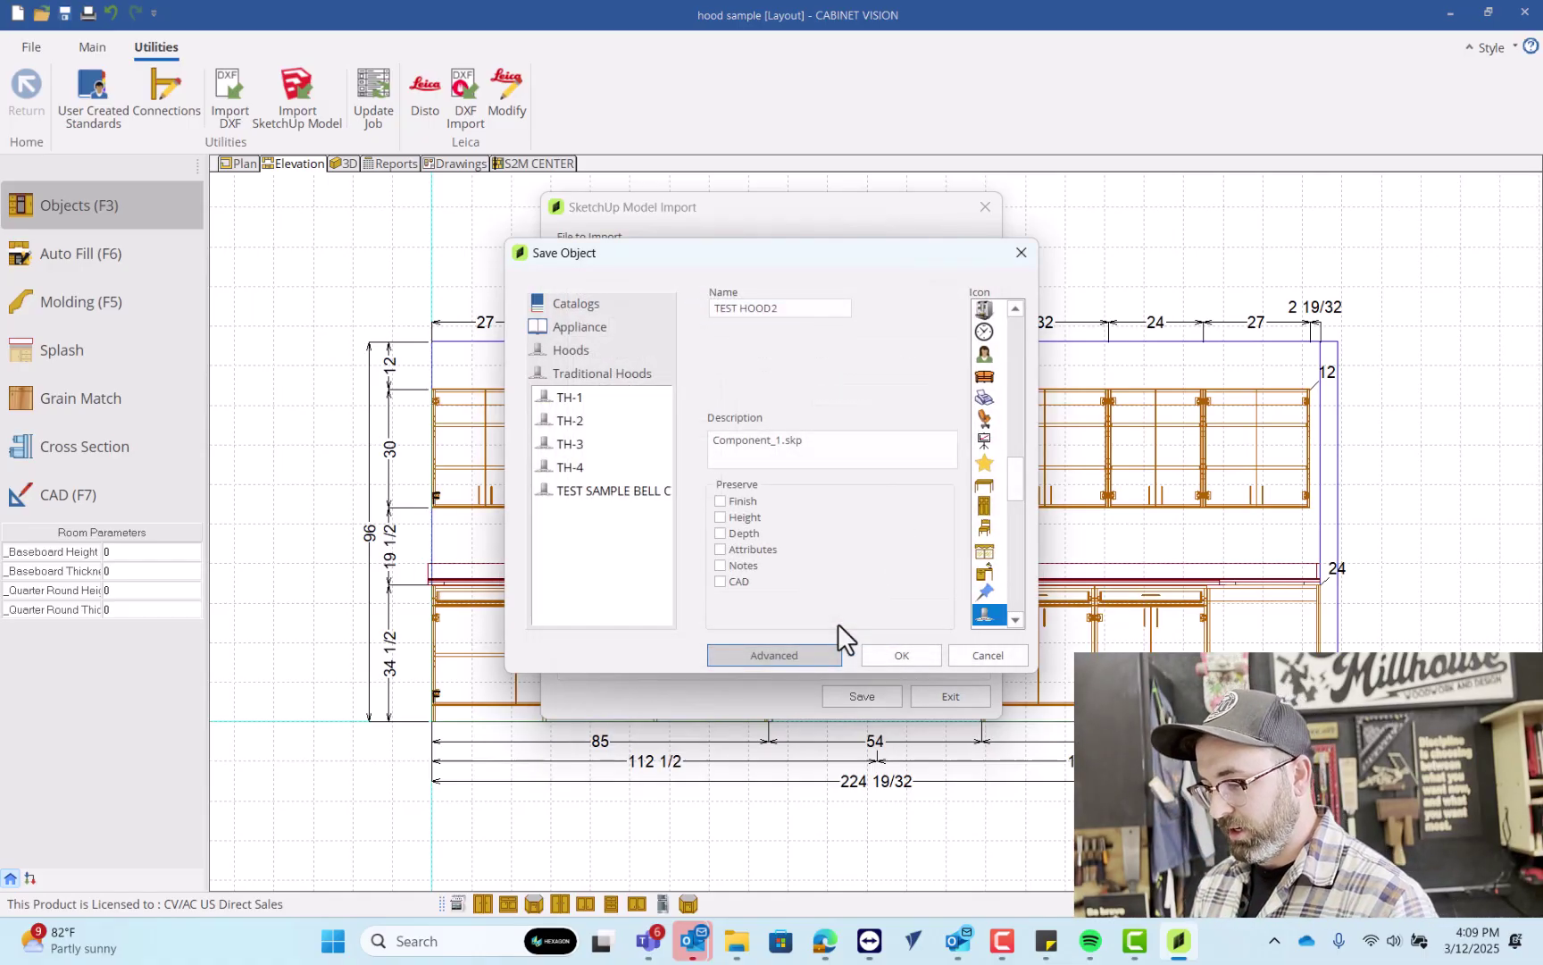
{"action": "left_click", "coordinate": [875, 654]}
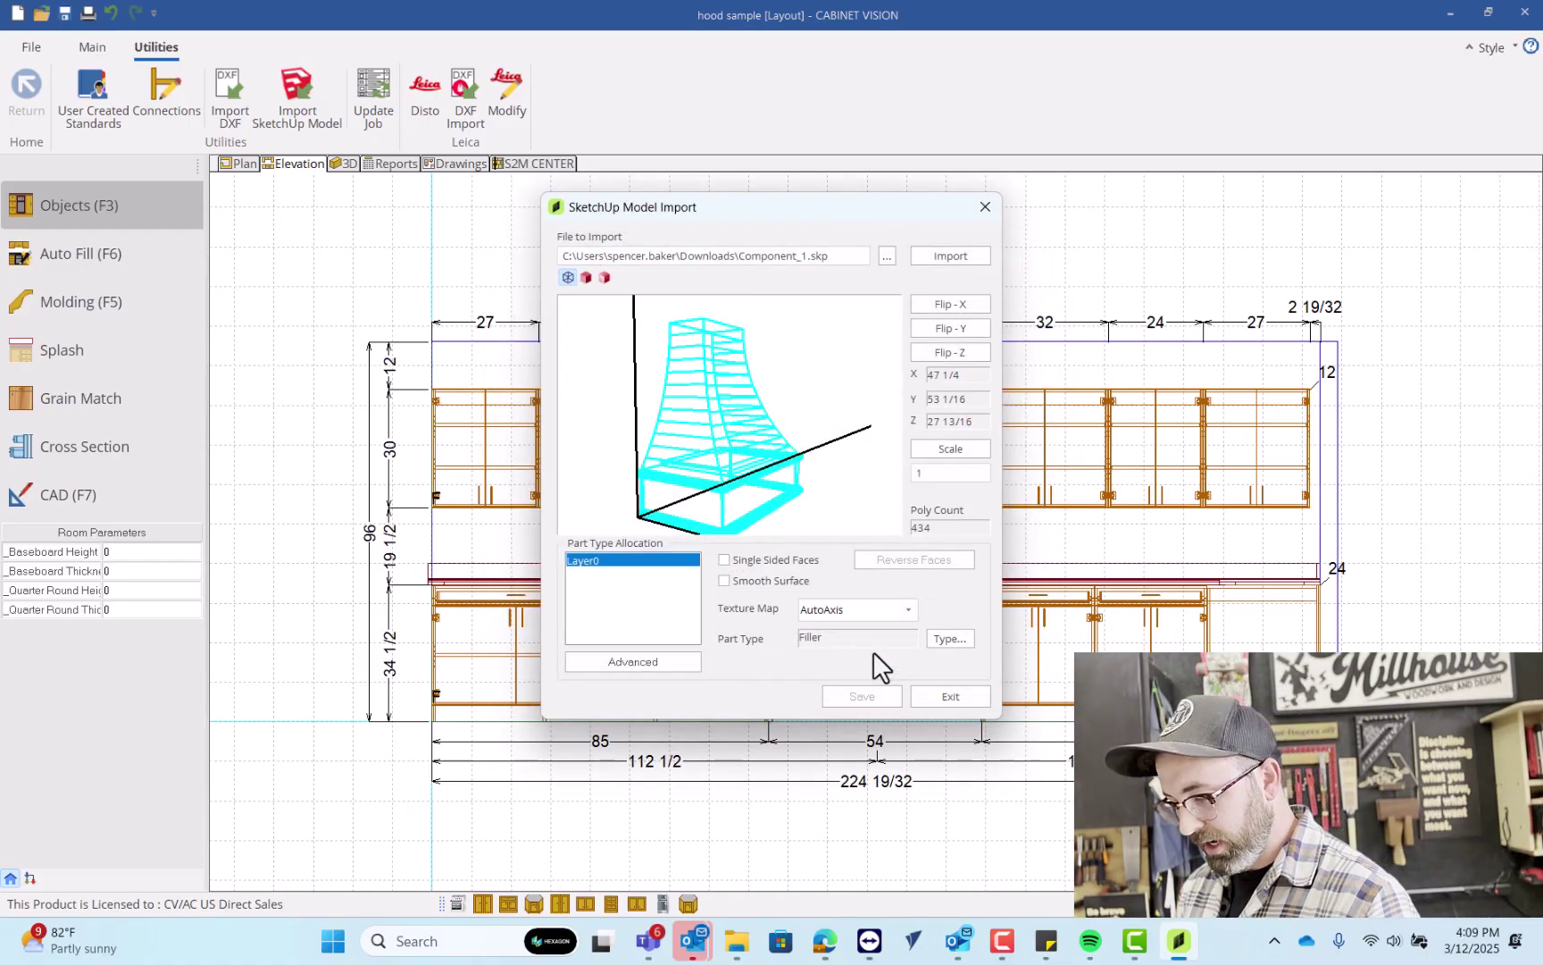
- Leave the SketchUp import and place TEST HOOD2 from Traditional Hoods over the range
{"action": "left_click", "coordinate": [952, 696]}
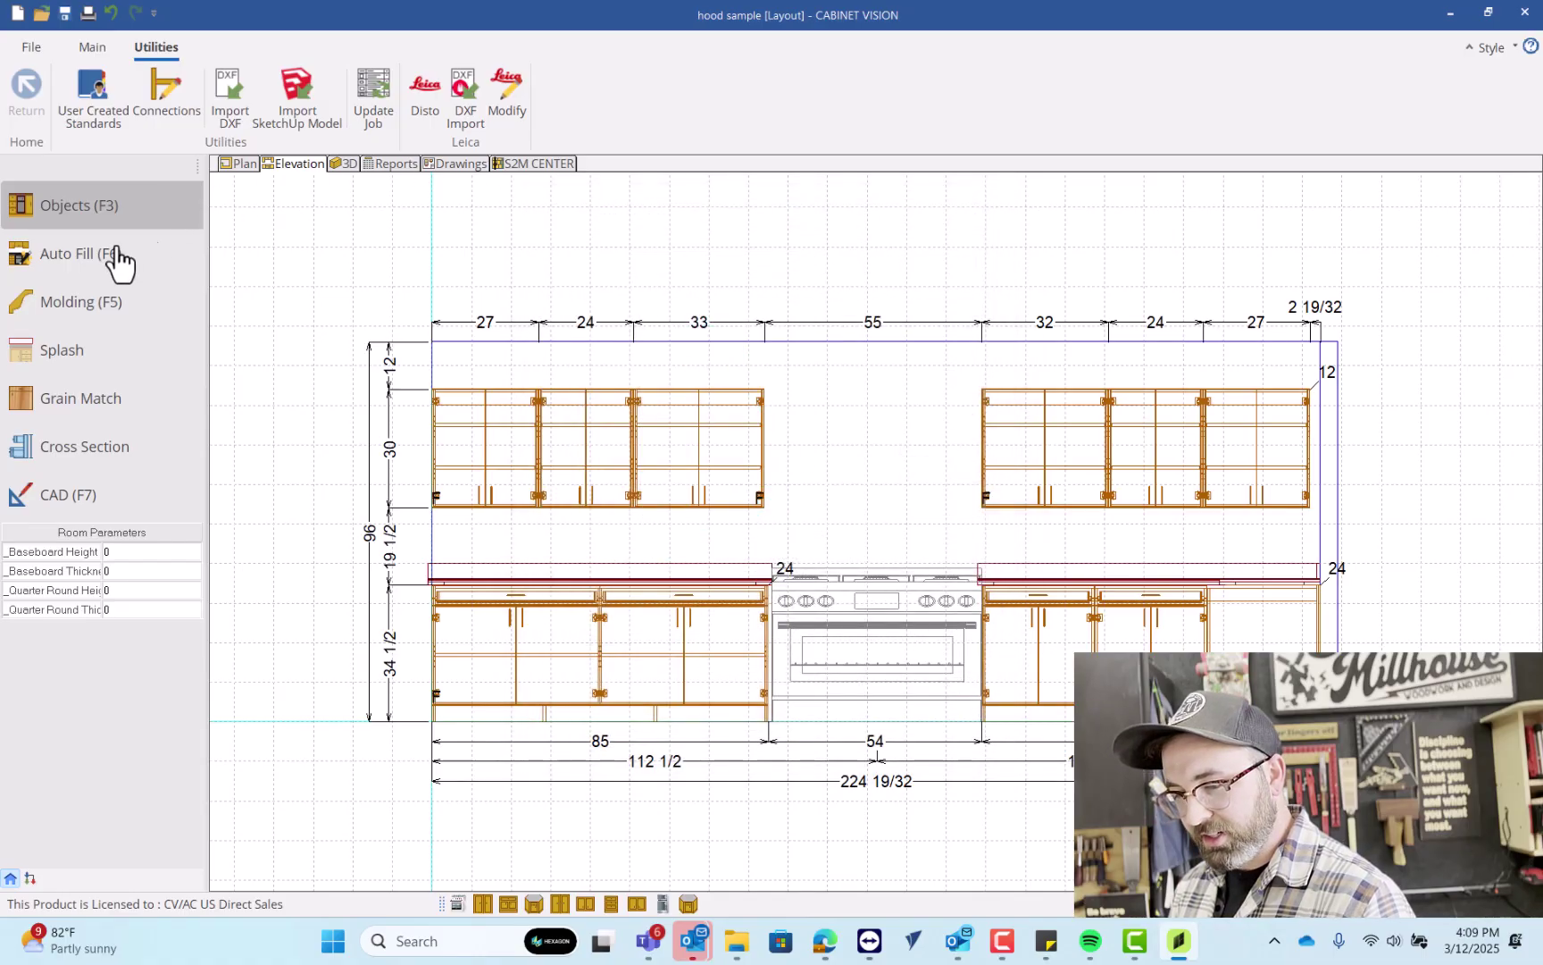
{"action": "left_click", "coordinate": [82, 207]}
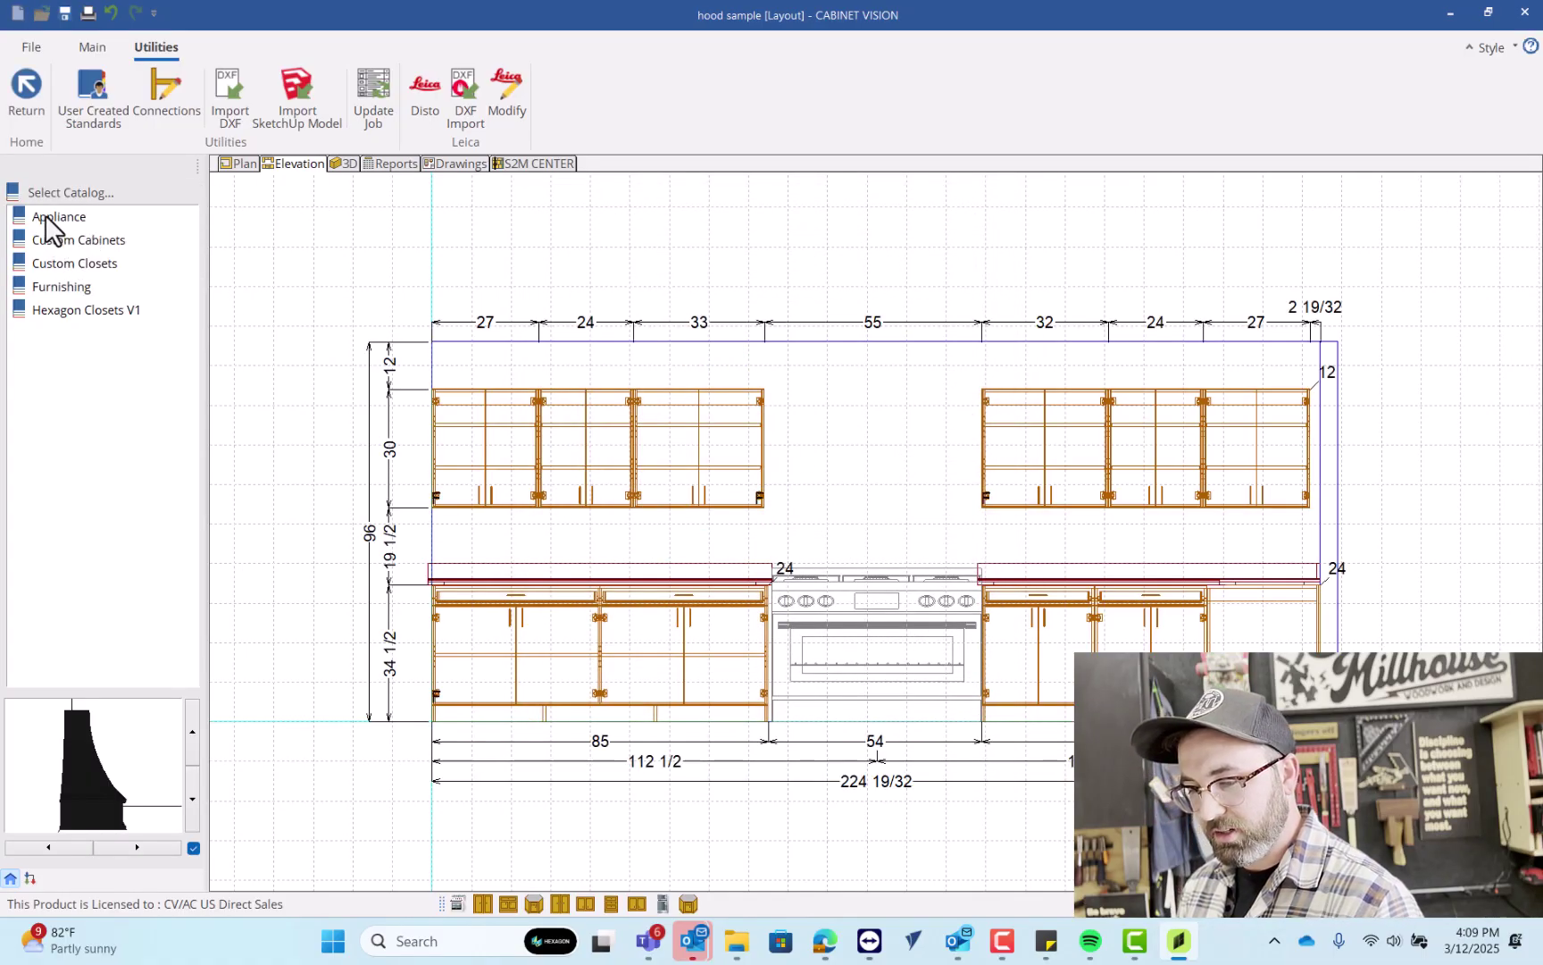
{"action": "left_click", "coordinate": [52, 217]}
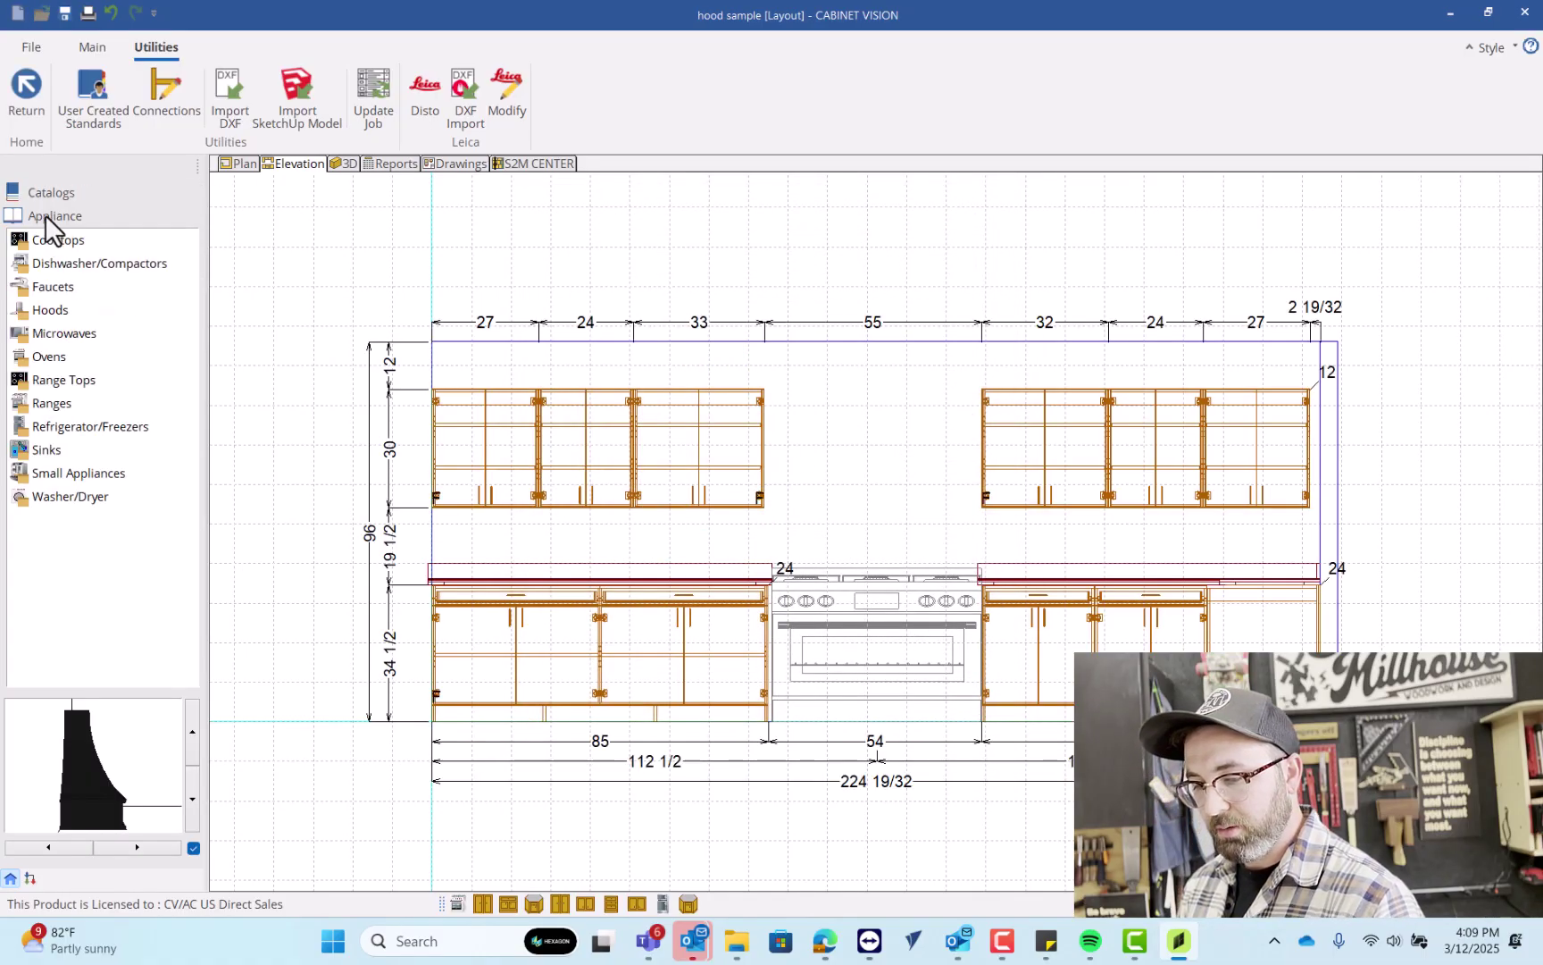
{"action": "left_click", "coordinate": [48, 309]}
{"action": "left_click", "coordinate": [47, 286]}
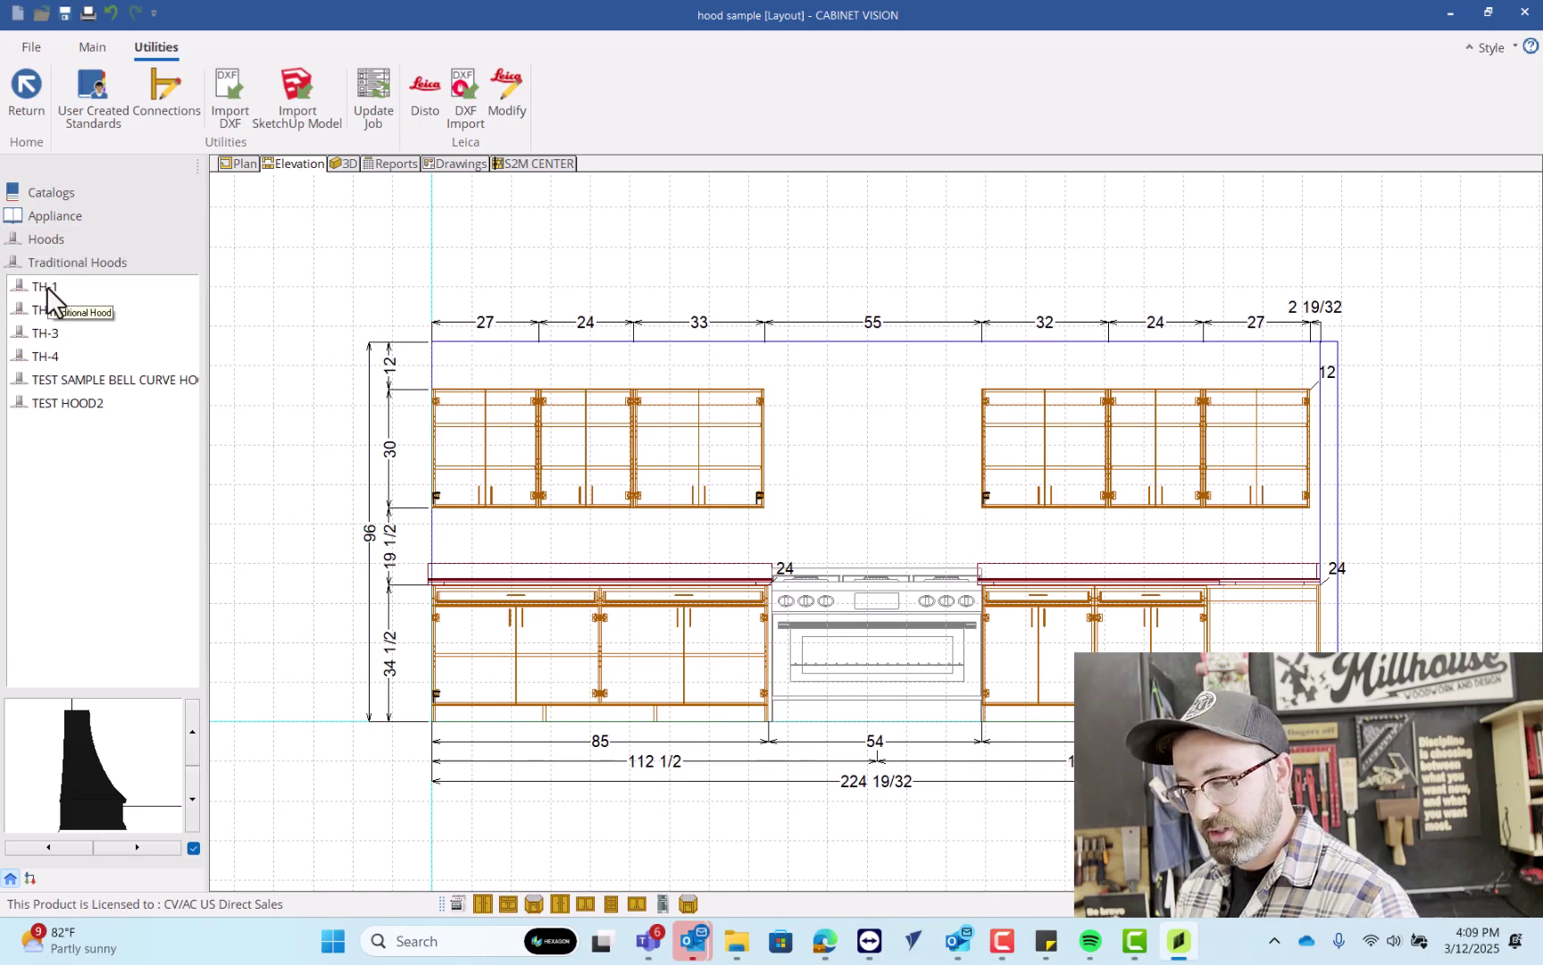
{"action": "left_click", "coordinate": [40, 403]}
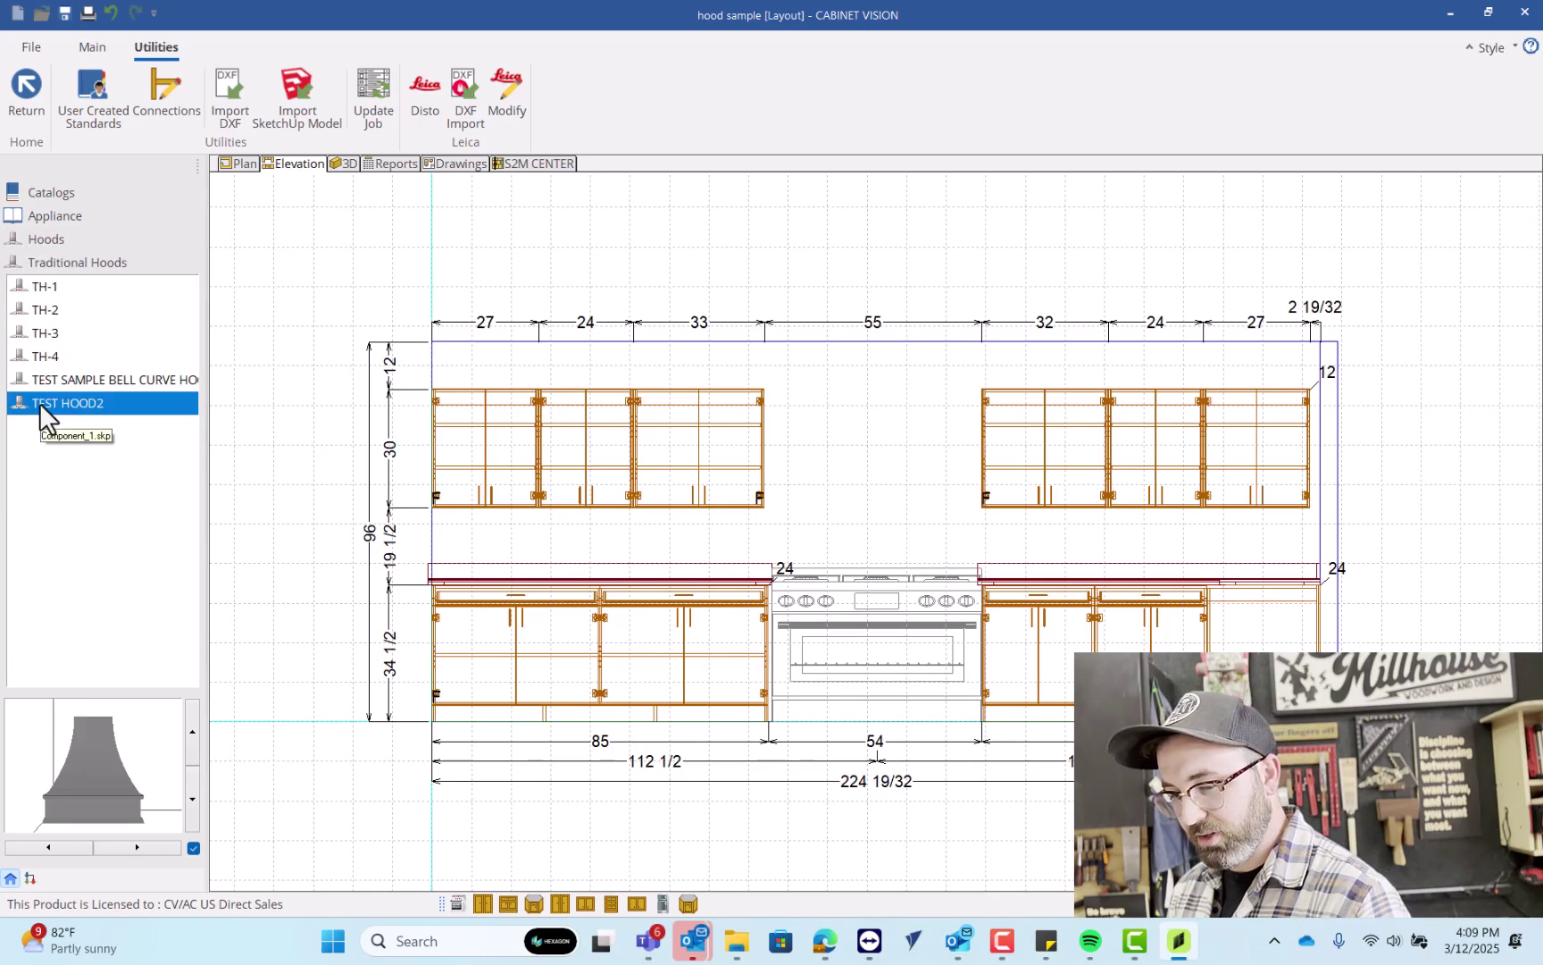
{"action": "mouse_move", "coordinate": [40, 401]}
{"action": "left_mouse_down"}
{"action": "mouse_move", "coordinate": [735, 491]}
{"action": "mouse_move", "coordinate": [878, 444]}
{"action": "left_mouse_up"}
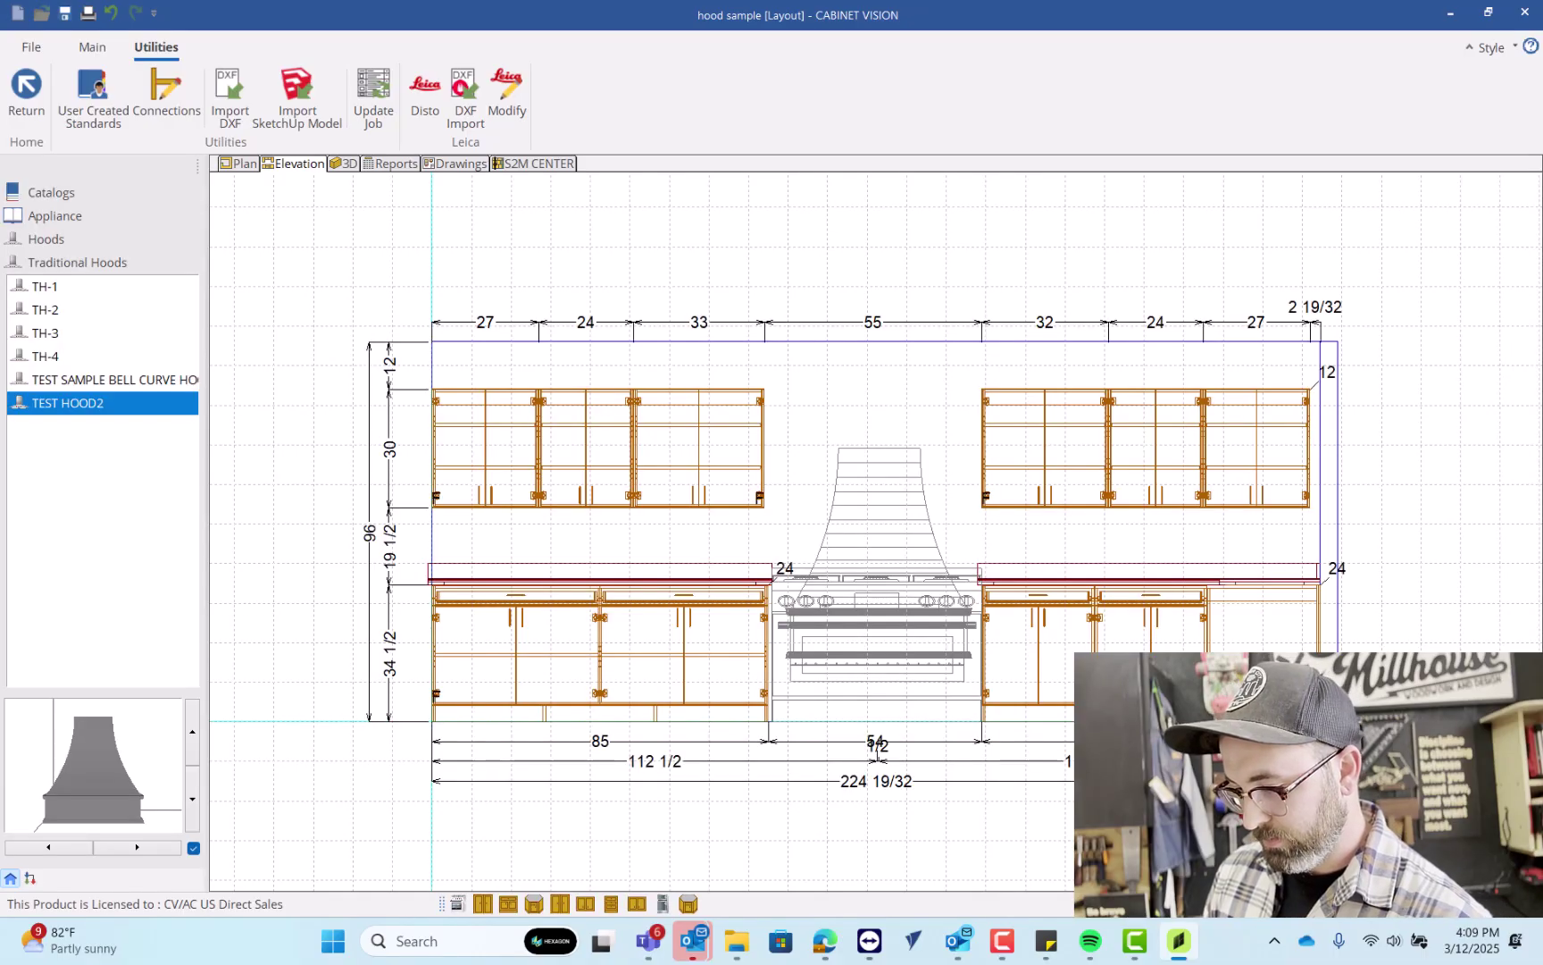
- Set the placed hood's elevation to 46
{"action": "left_click", "coordinate": [880, 467]}
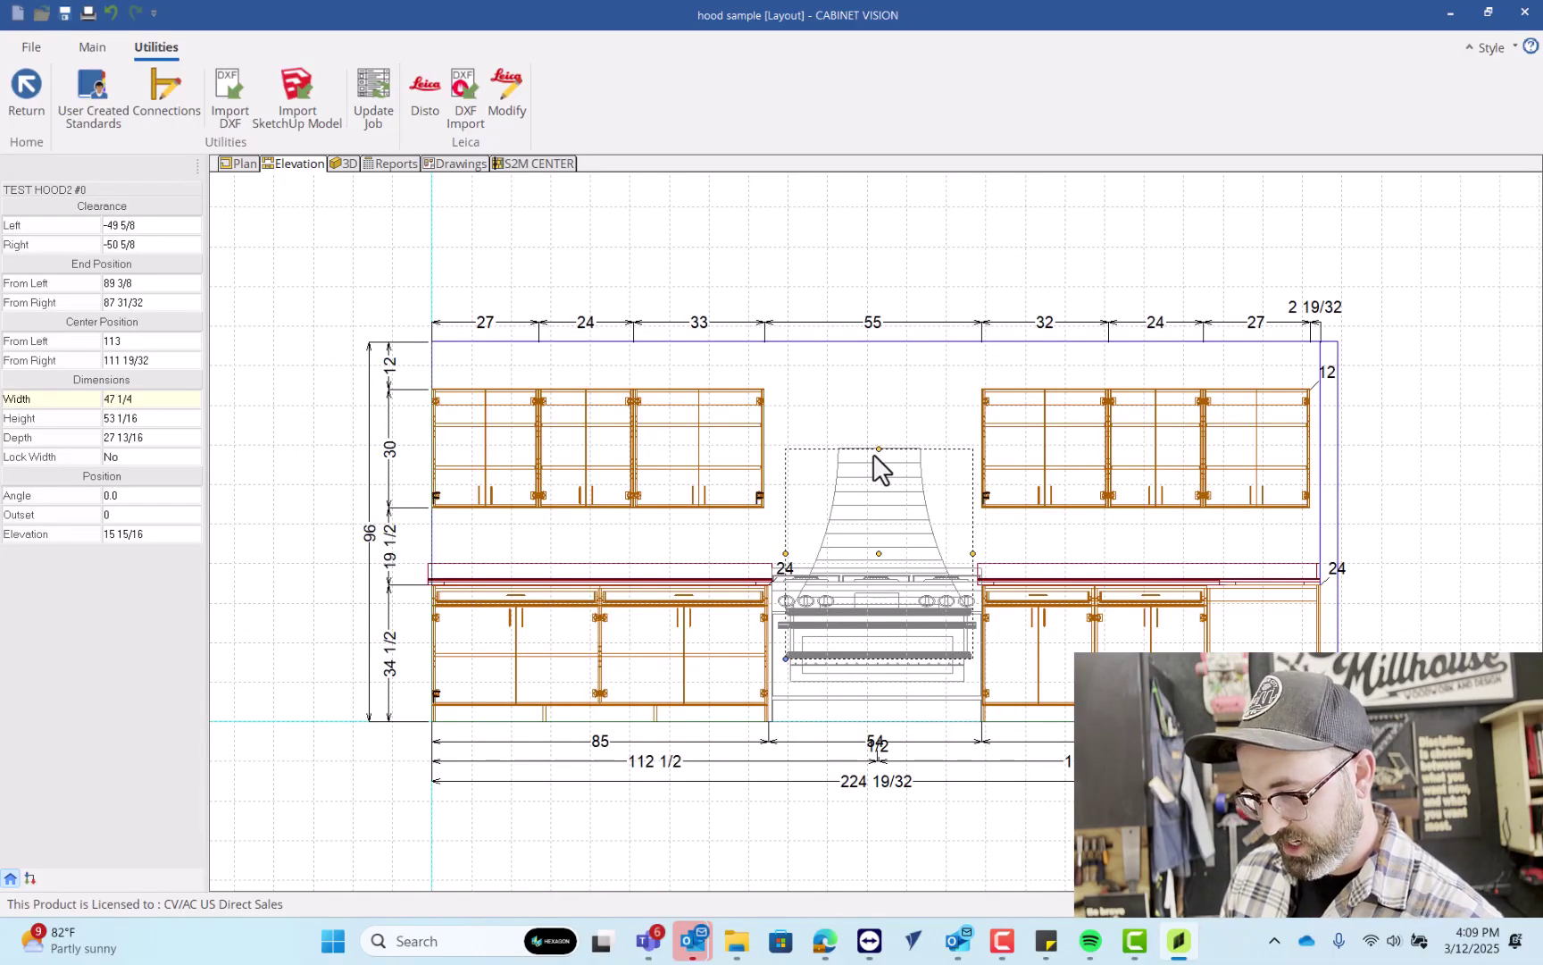
{"action": "left_click", "coordinate": [116, 535]}
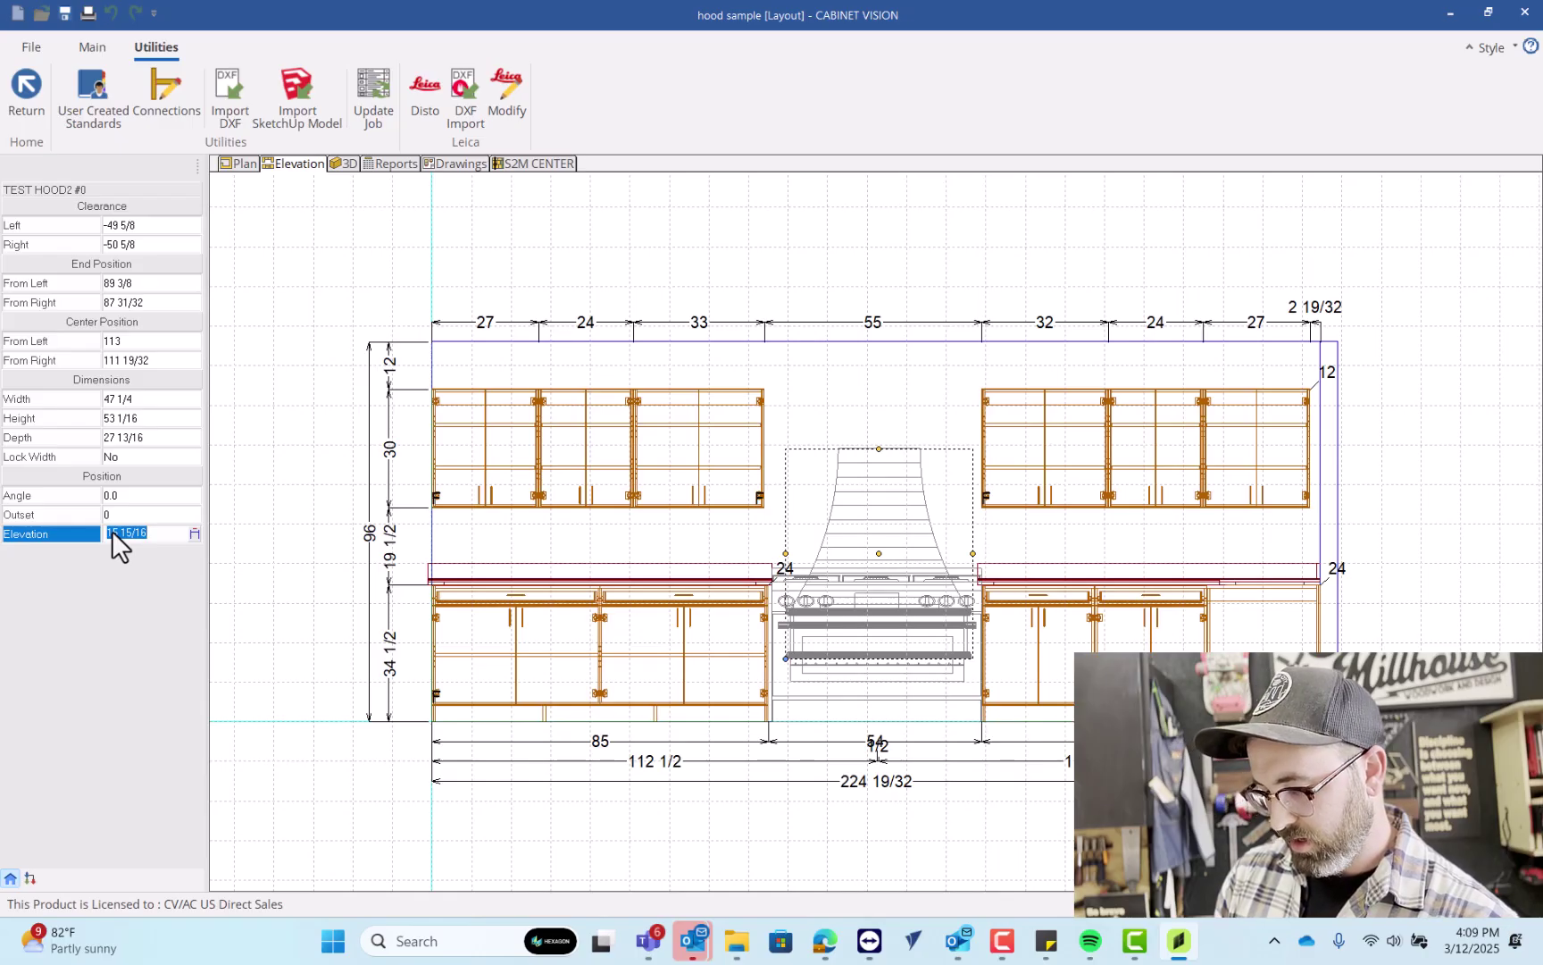
{"action": "type", "text": "46"}
{"action": "key", "text": "Return"}
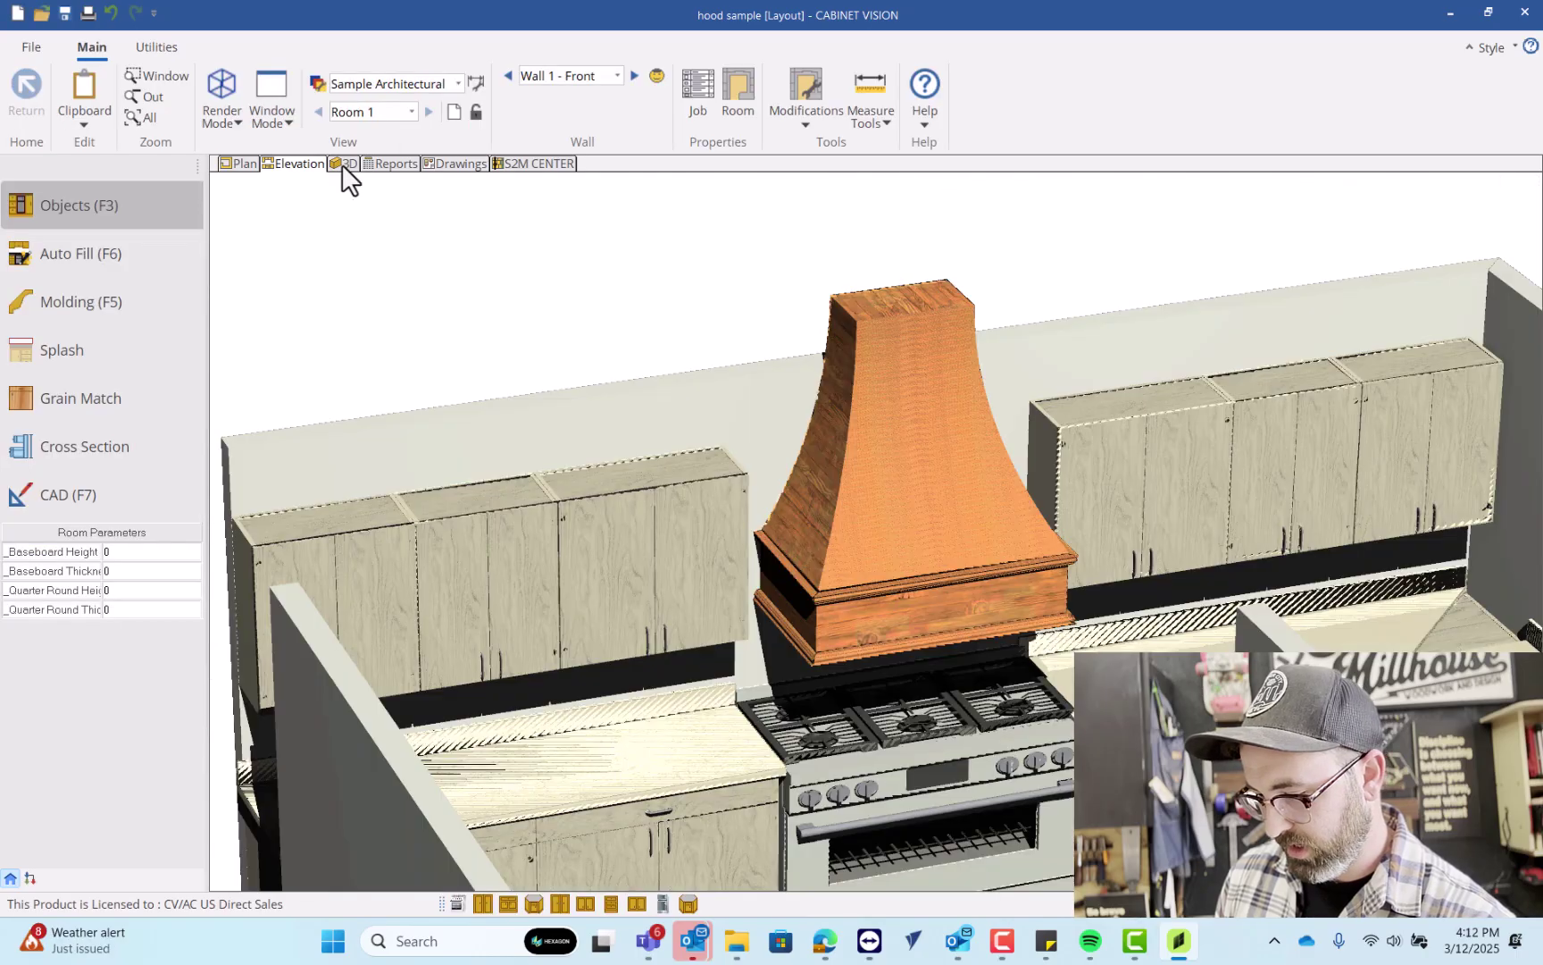
- View the kitchen and its wooden hood in 3D, checking the xRender and Utilities ribbons
{"action": "left_click", "coordinate": [344, 164]}
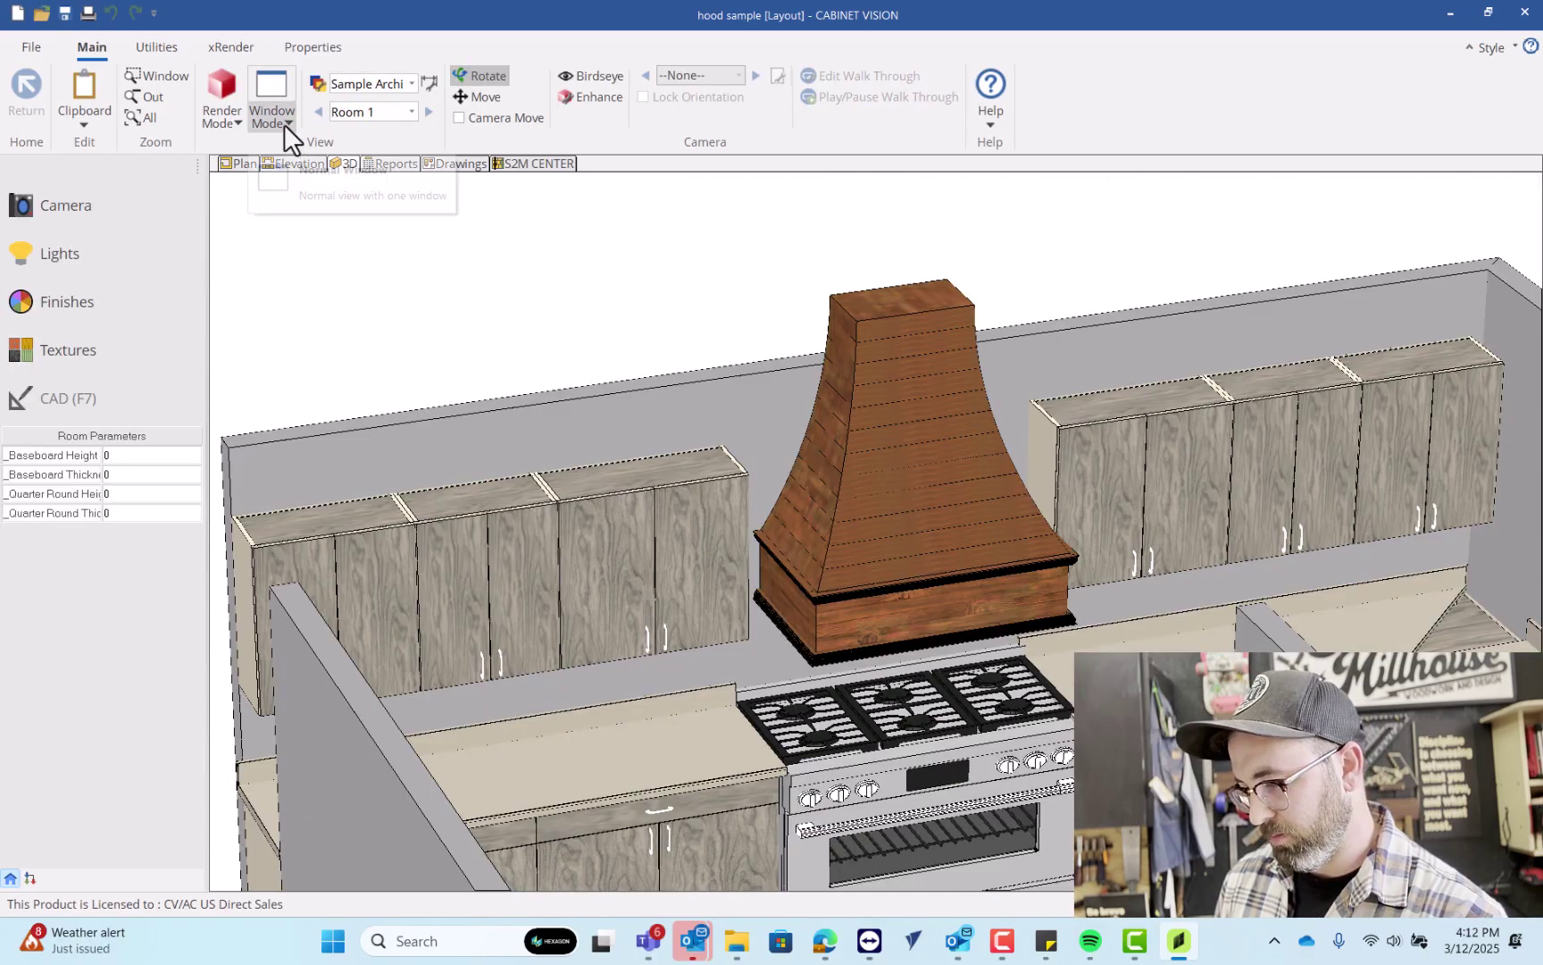
{"action": "left_click", "coordinate": [246, 54]}
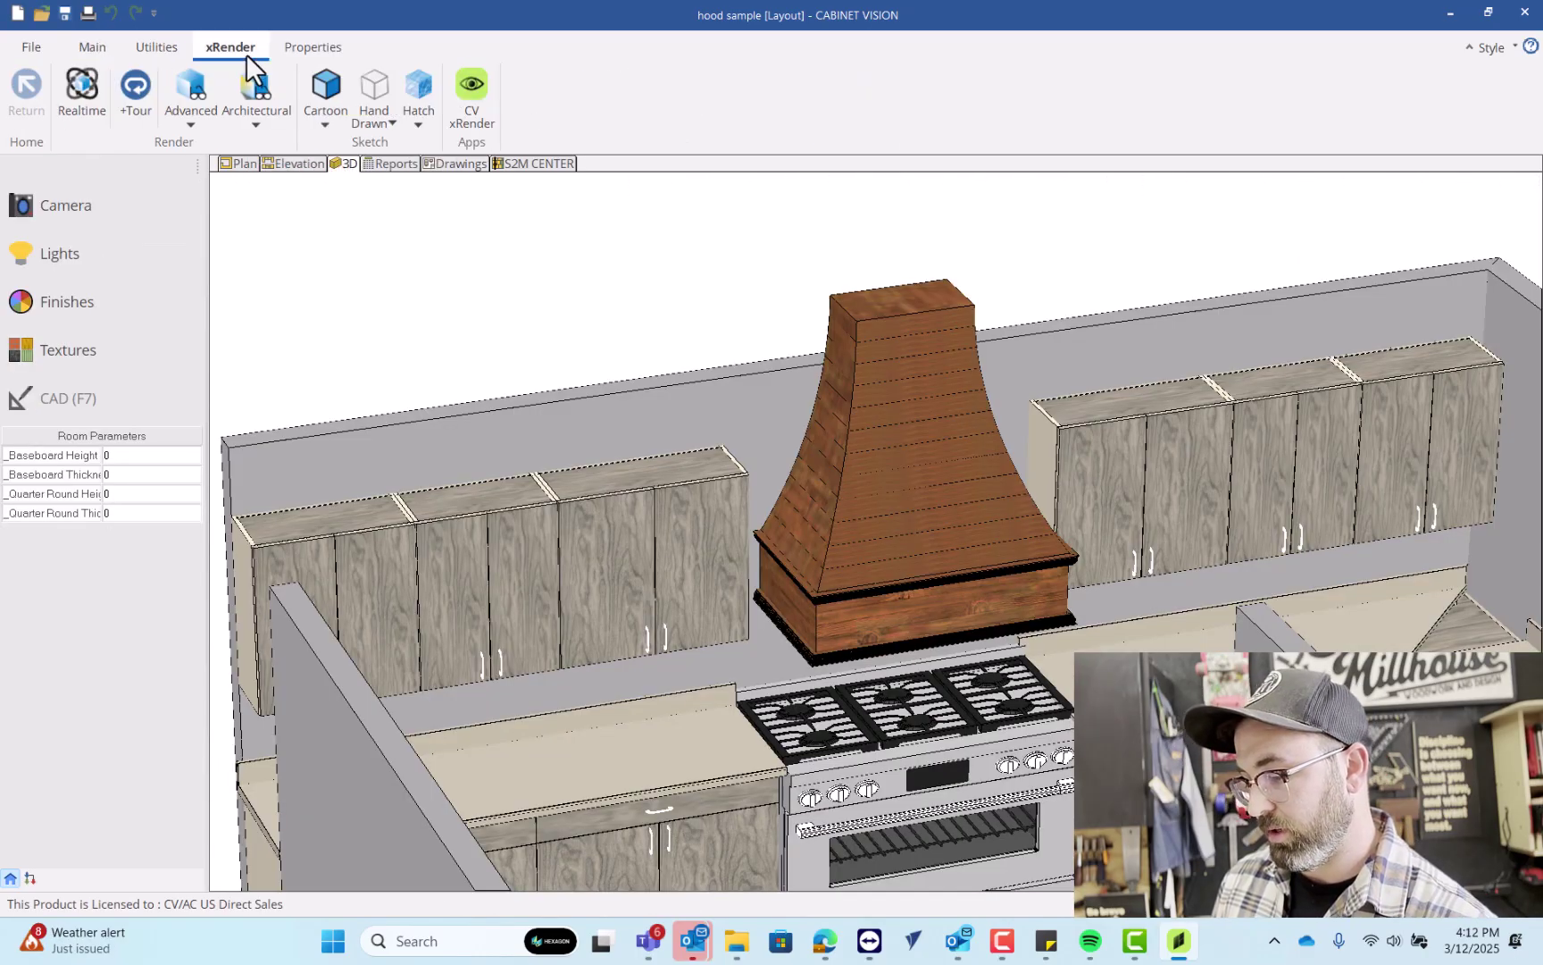
{"action": "left_click", "coordinate": [143, 47]}
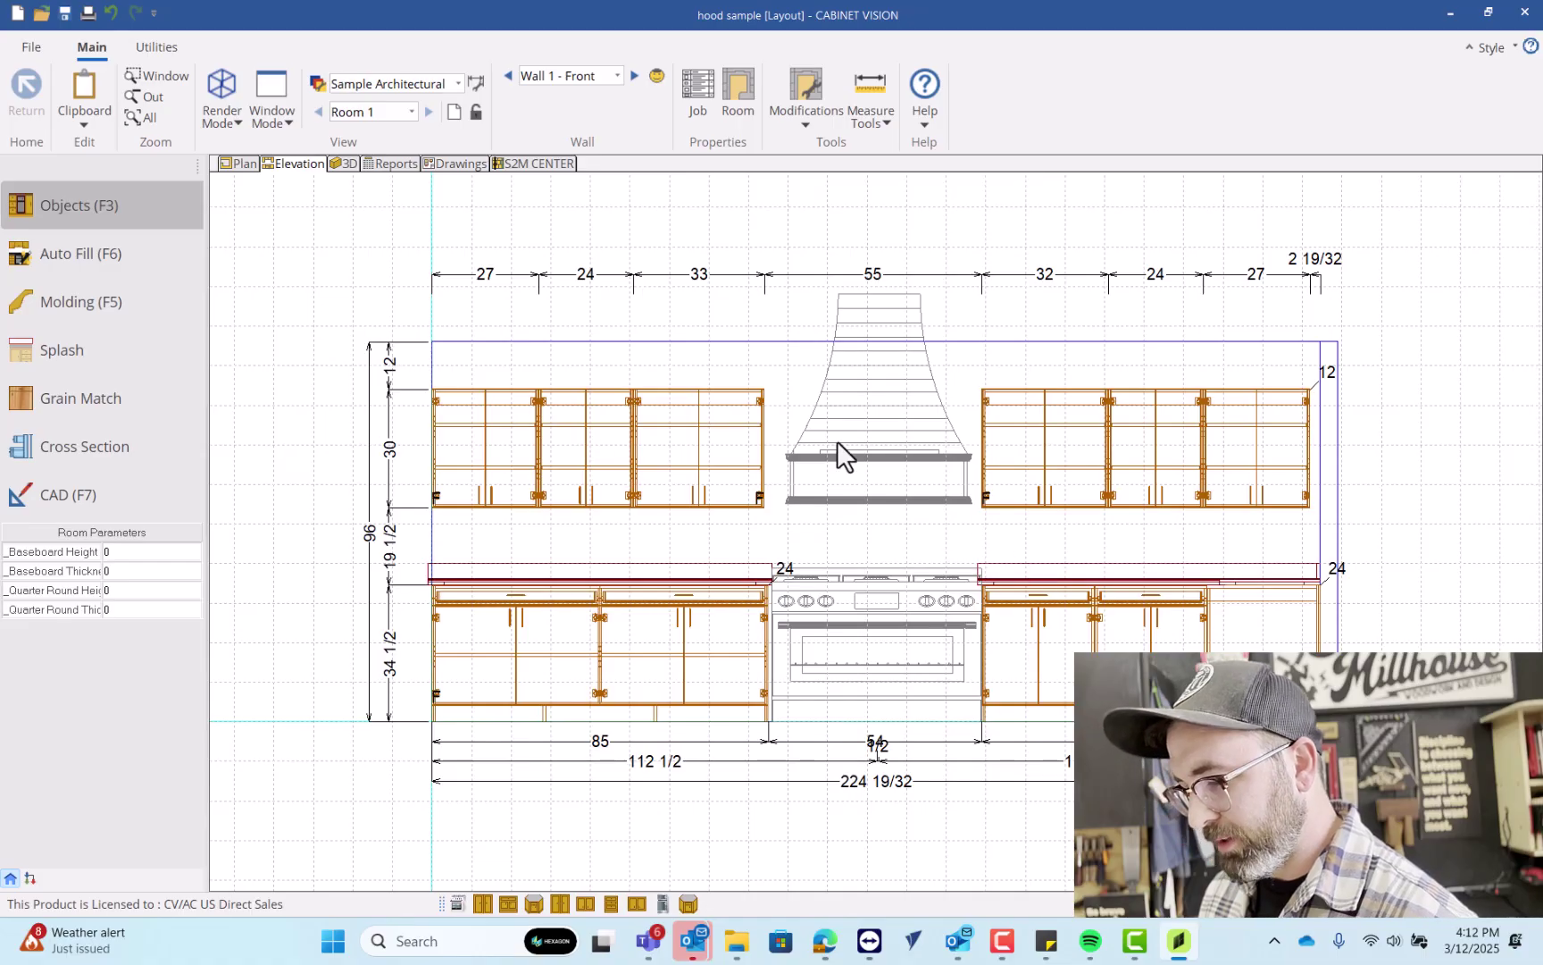
{"action": "left_click", "coordinate": [345, 164]}
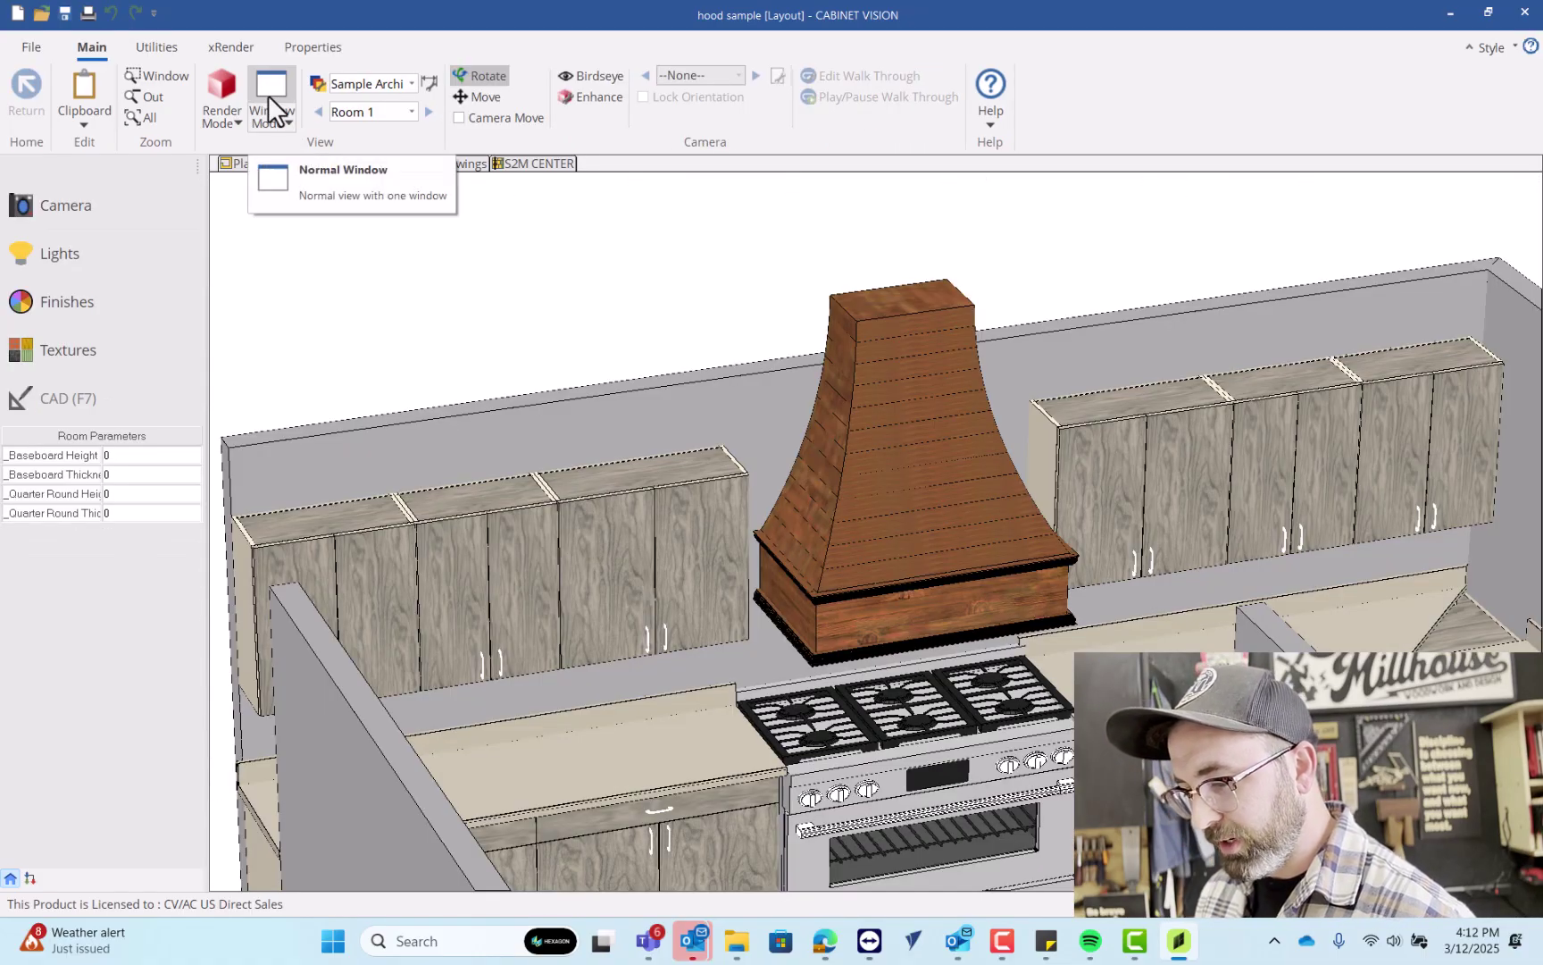
{"action": "left_click", "coordinate": [246, 52]}
- Export the kitchen to VORTEK as SAMPLE TEST, then minimize Cabinet Vision to the desktop
{"action": "left_click", "coordinate": [141, 47]}
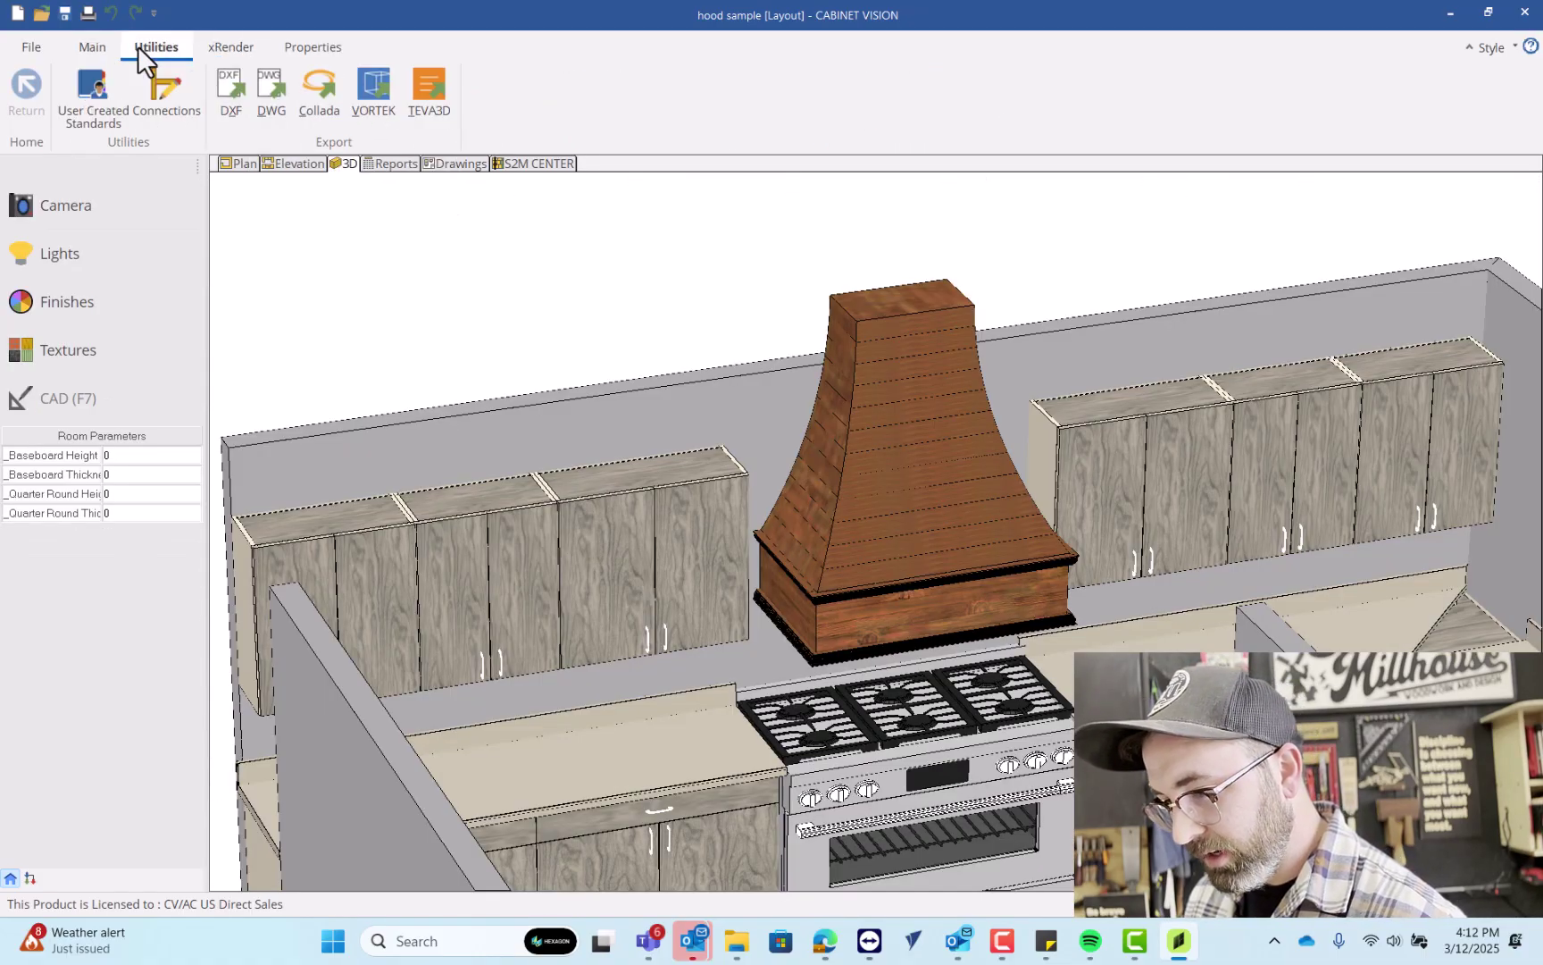
{"action": "left_click", "coordinate": [371, 113]}
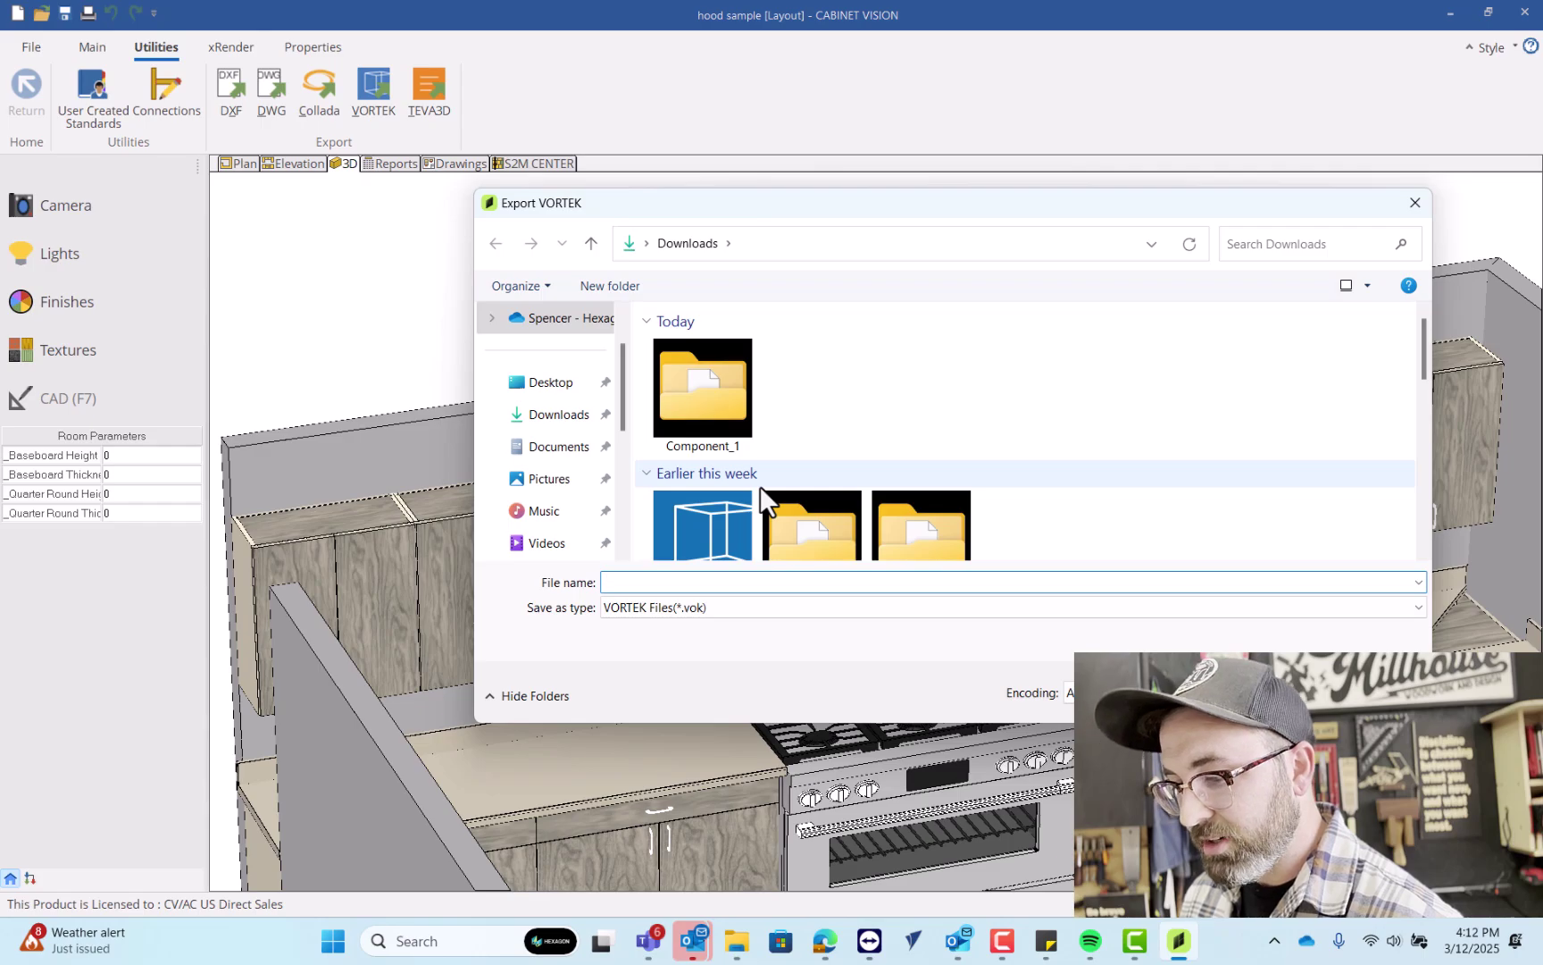
{"action": "type", "text": "SAMPLE "}
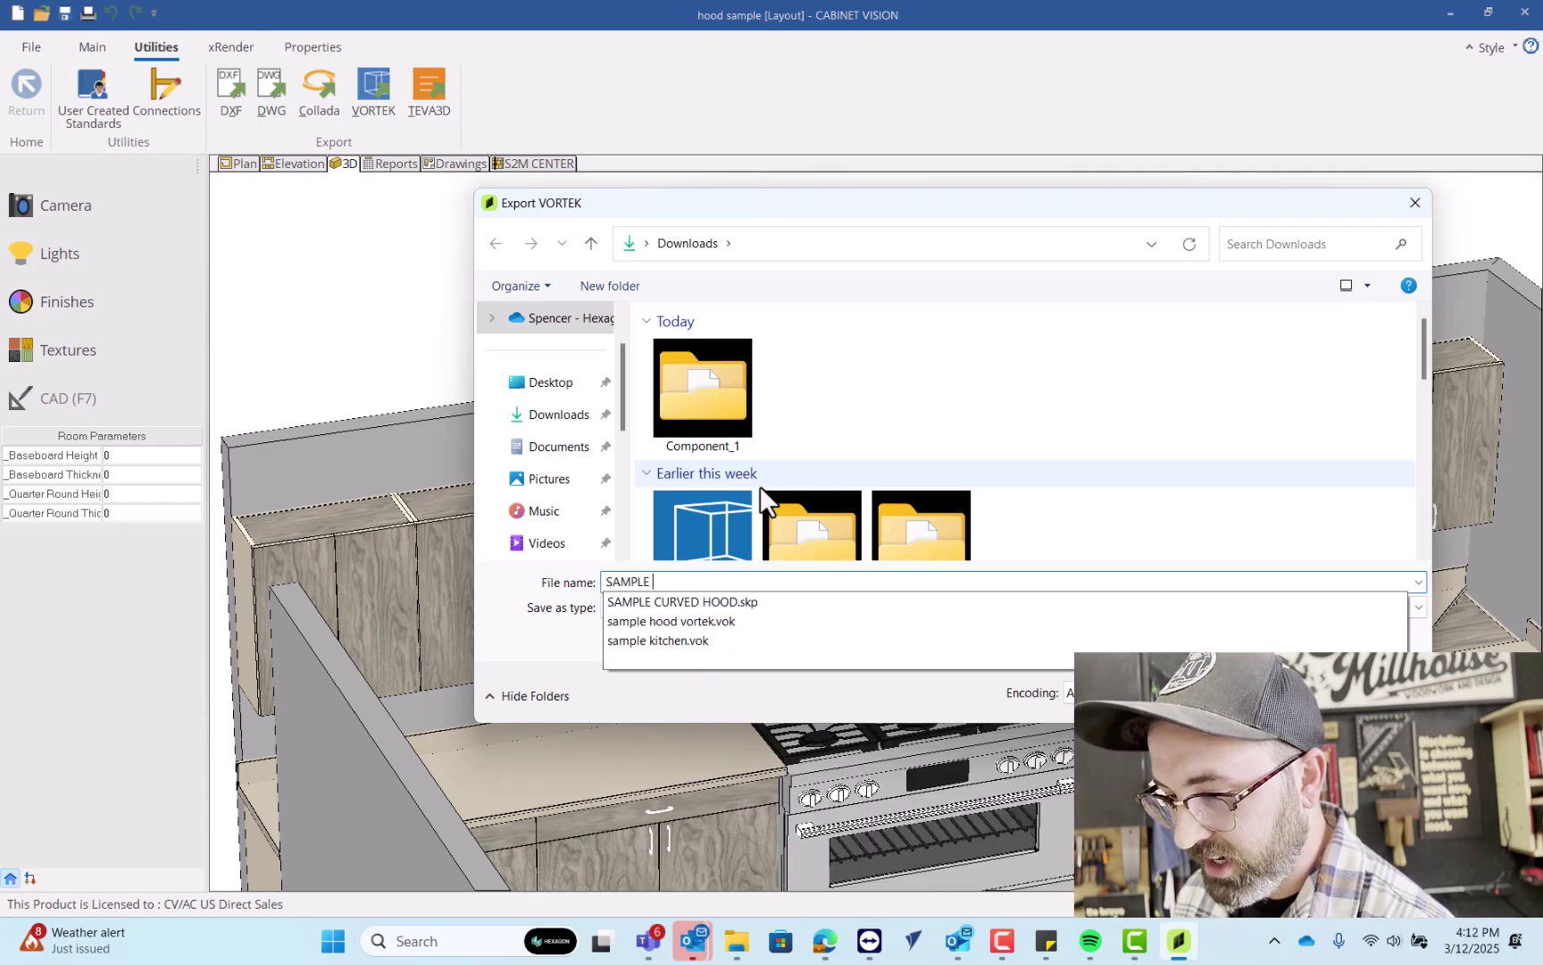
{"action": "type", "text": "TESW"}
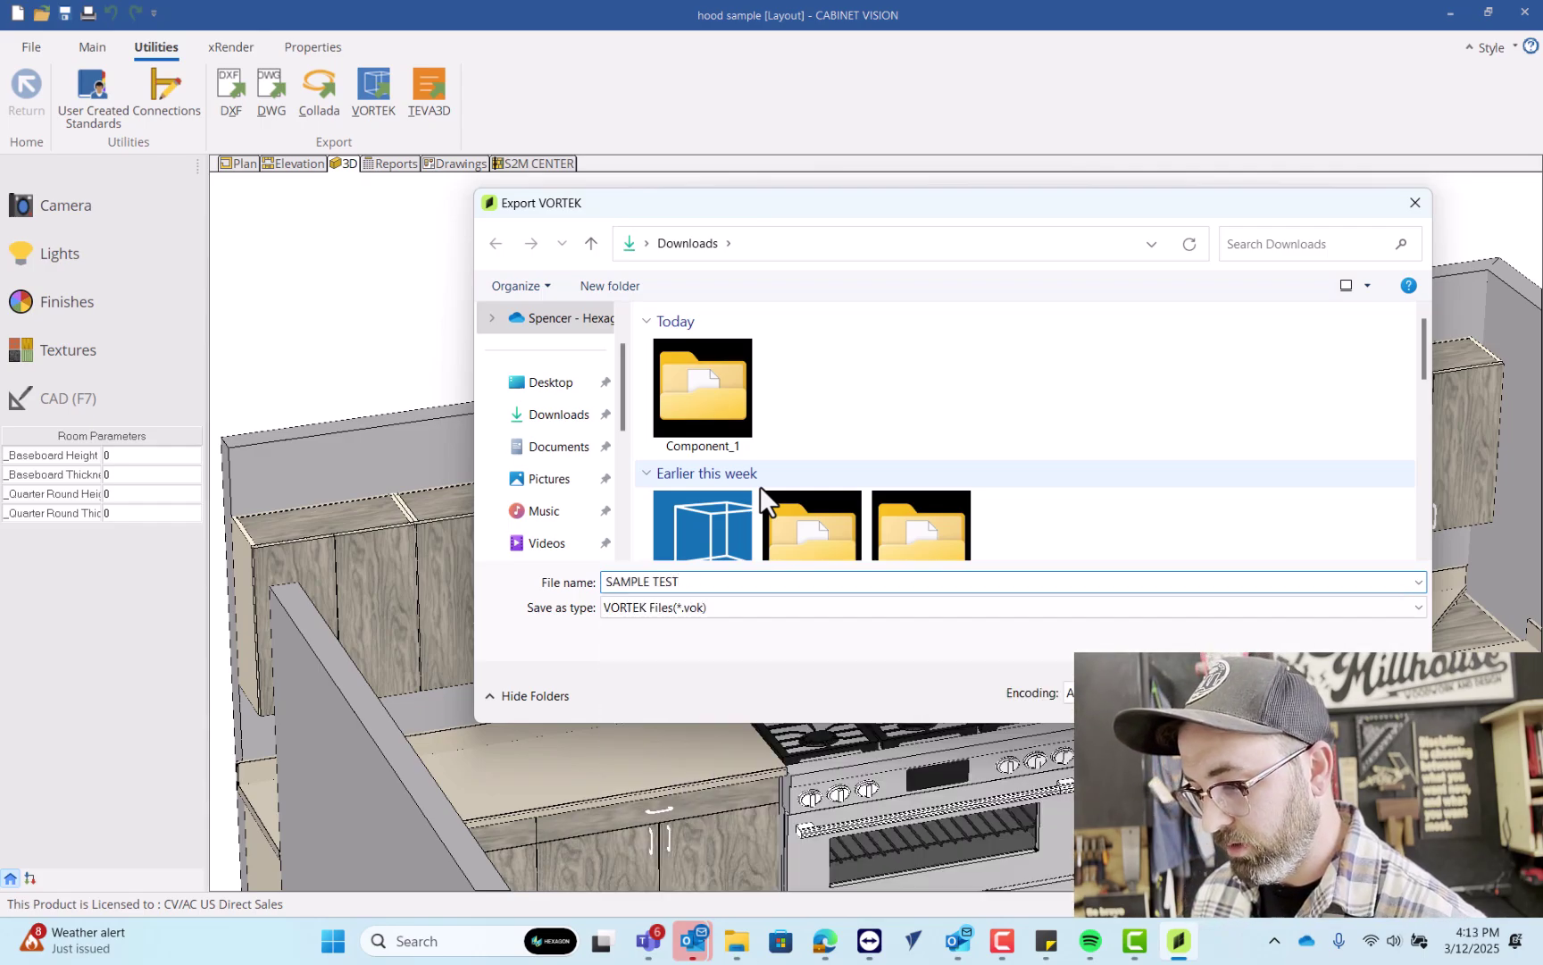
{"action": "key", "text": "Return"}
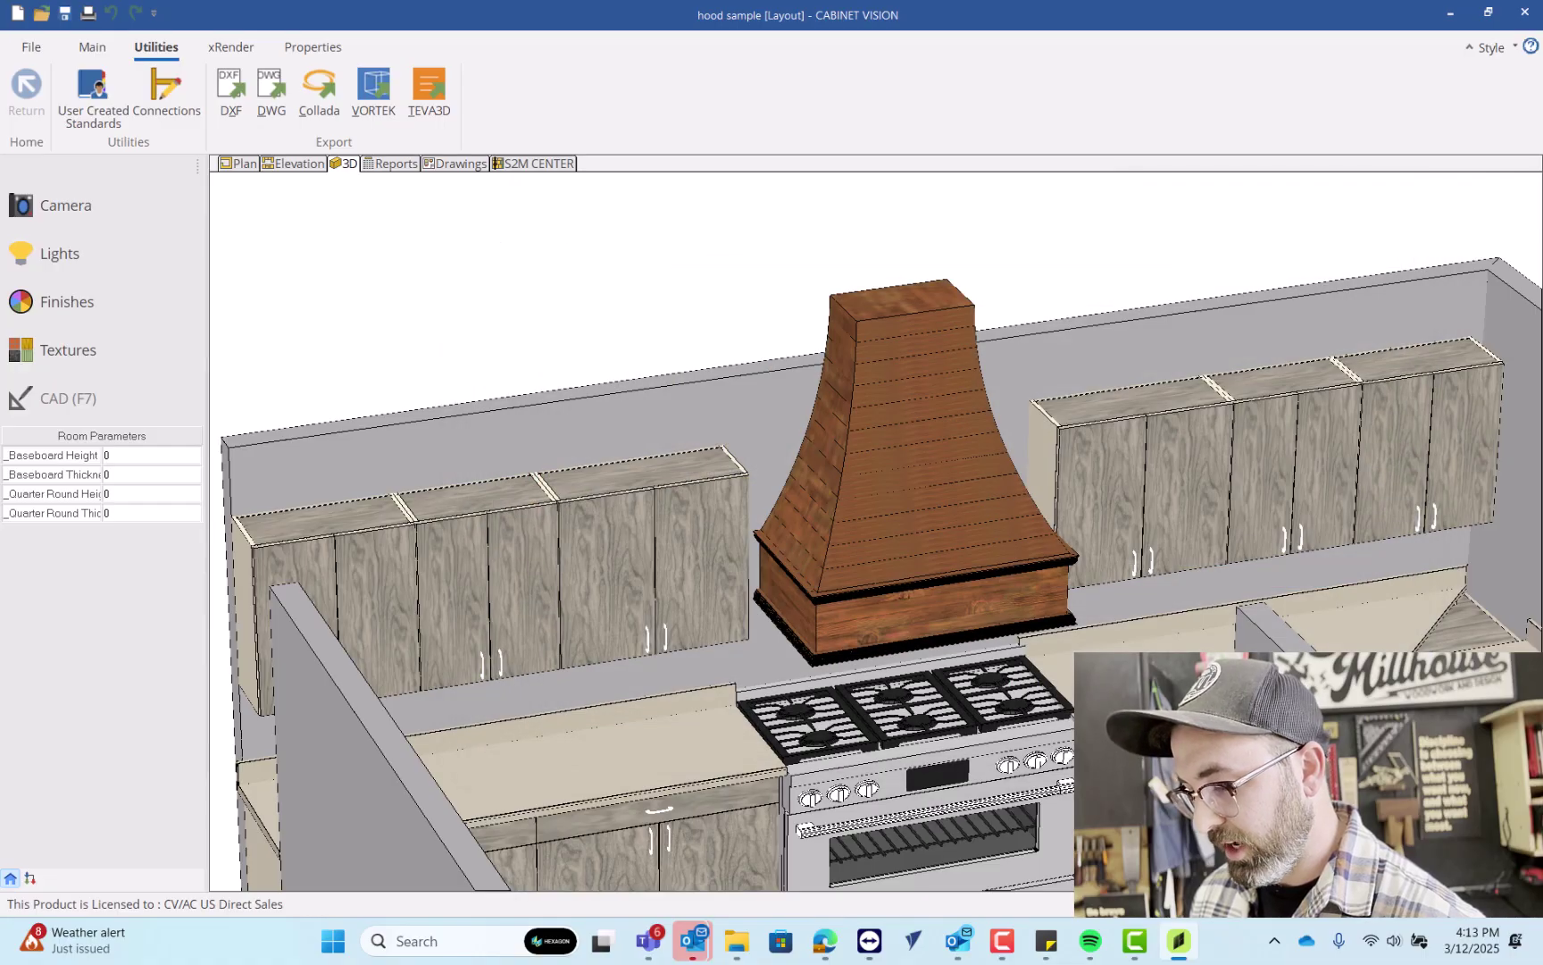
{"action": "left_click", "coordinate": [1449, 7]}
{"action": "left_click", "coordinate": [1340, 165]}
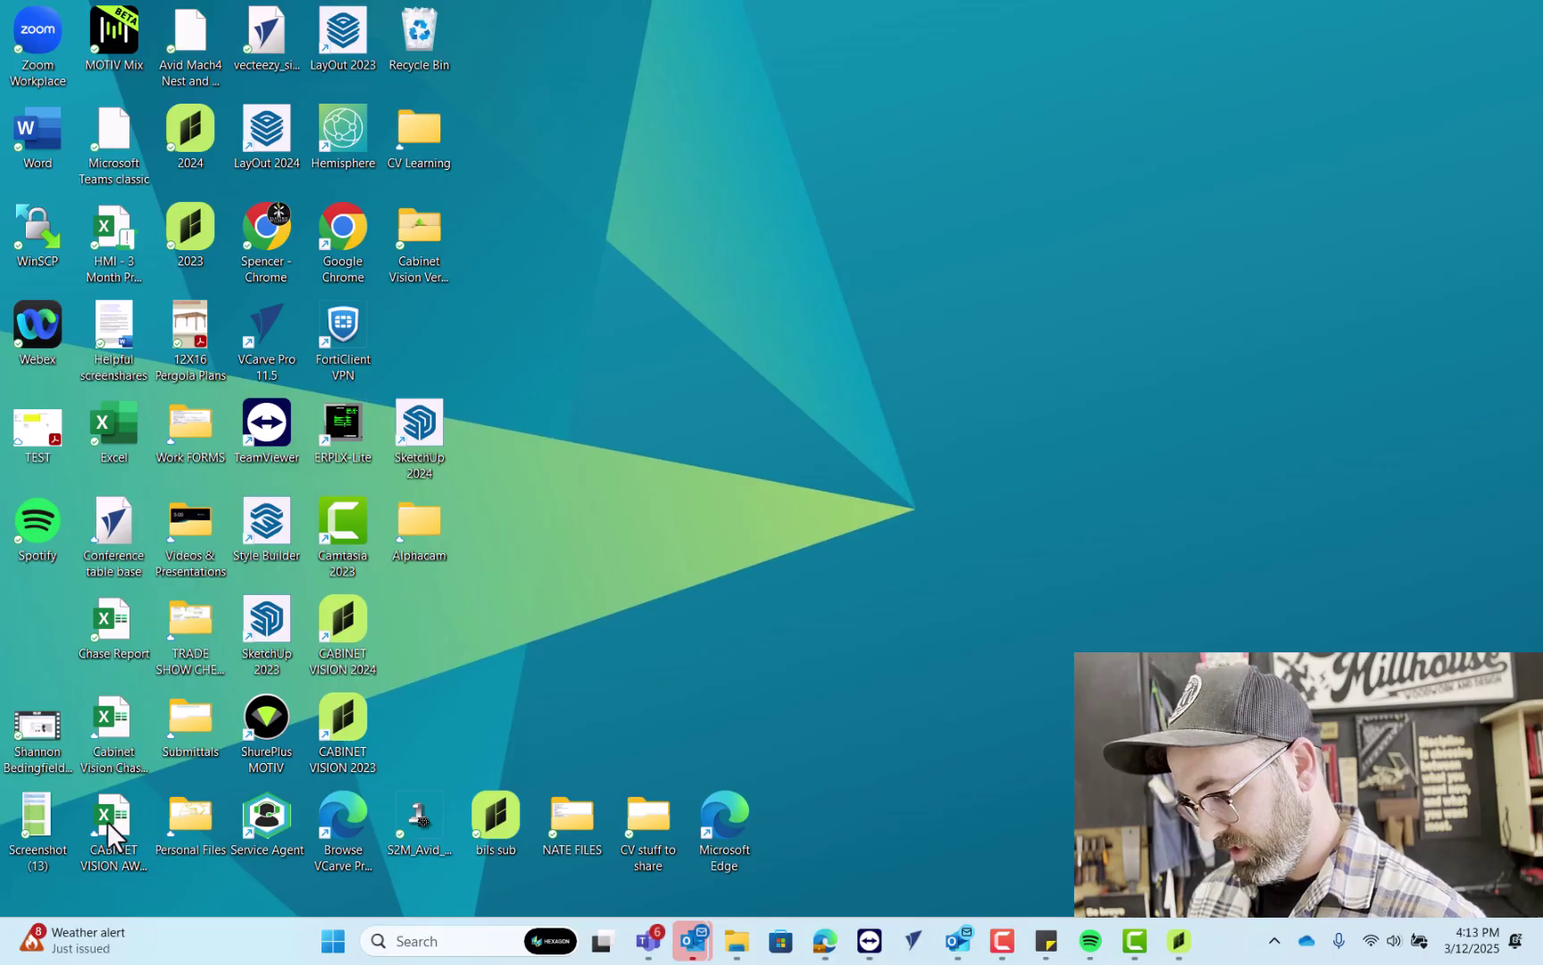
- Launch VORTEK Spaces from Windows search and scroll through the saved project cards
{"action": "left_click", "coordinate": [403, 946]}
{"action": "type", "text": "vortek"}
{"action": "left_click", "coordinate": [519, 313]}
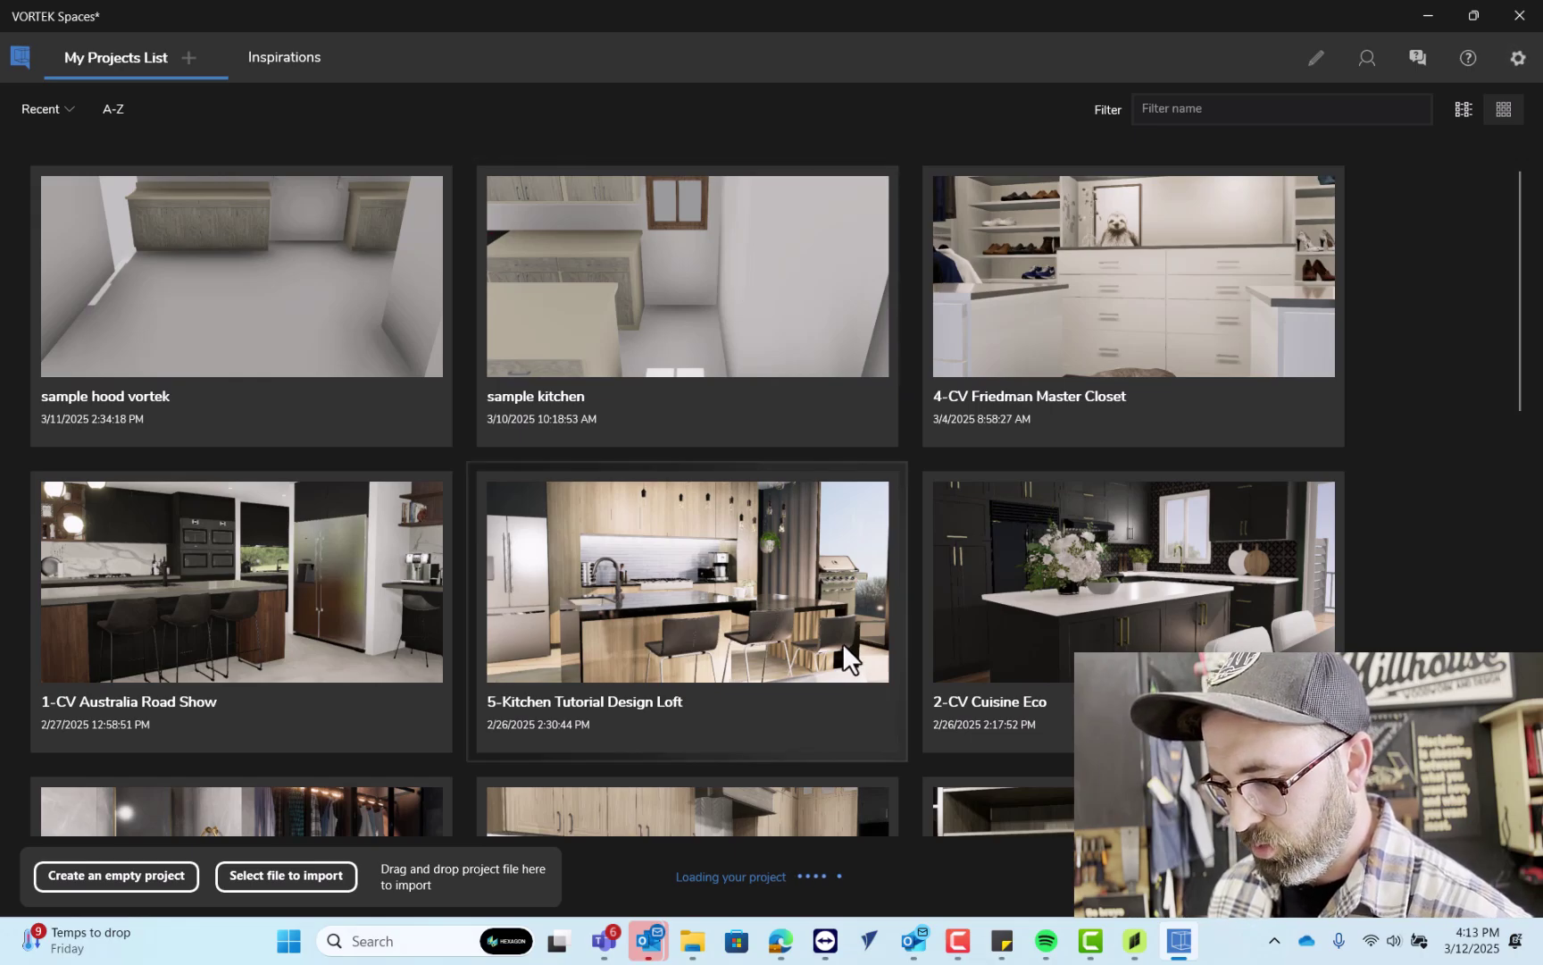
{"action": "scroll", "coordinate": [843, 643], "scroll_direction": "down", "scroll_amount": 4}
{"action": "scroll", "coordinate": [843, 643], "scroll_direction": "down", "scroll_amount": 3}
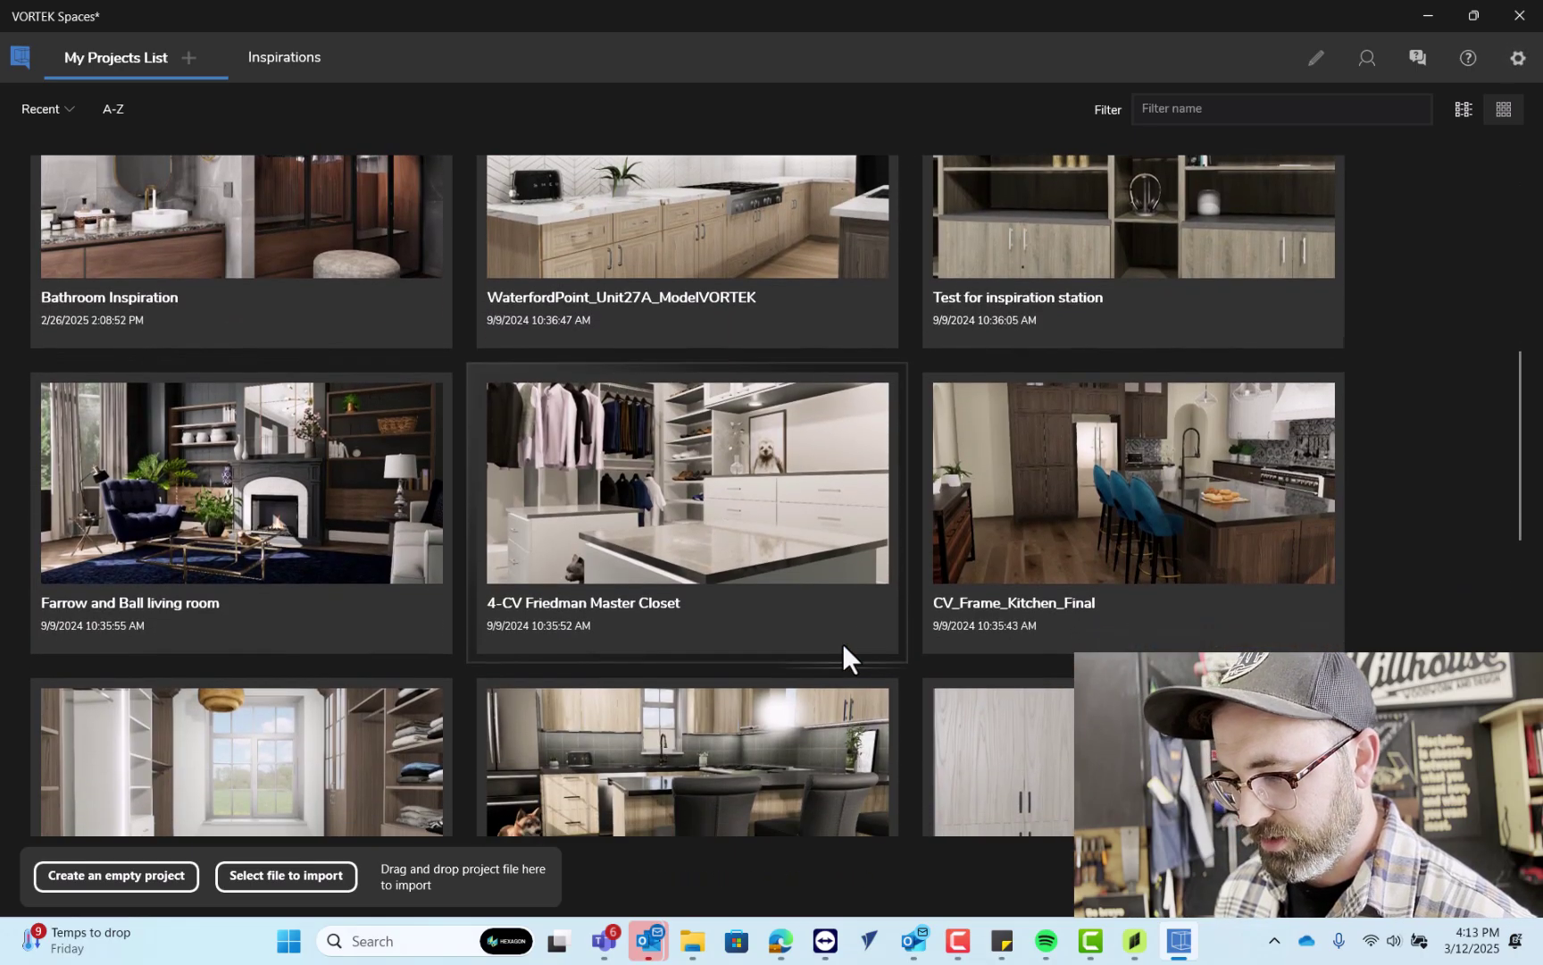
{"action": "scroll", "coordinate": [842, 642], "scroll_direction": "up", "scroll_amount": 1}
{"action": "scroll", "coordinate": [843, 643], "scroll_direction": "up", "scroll_amount": 4}
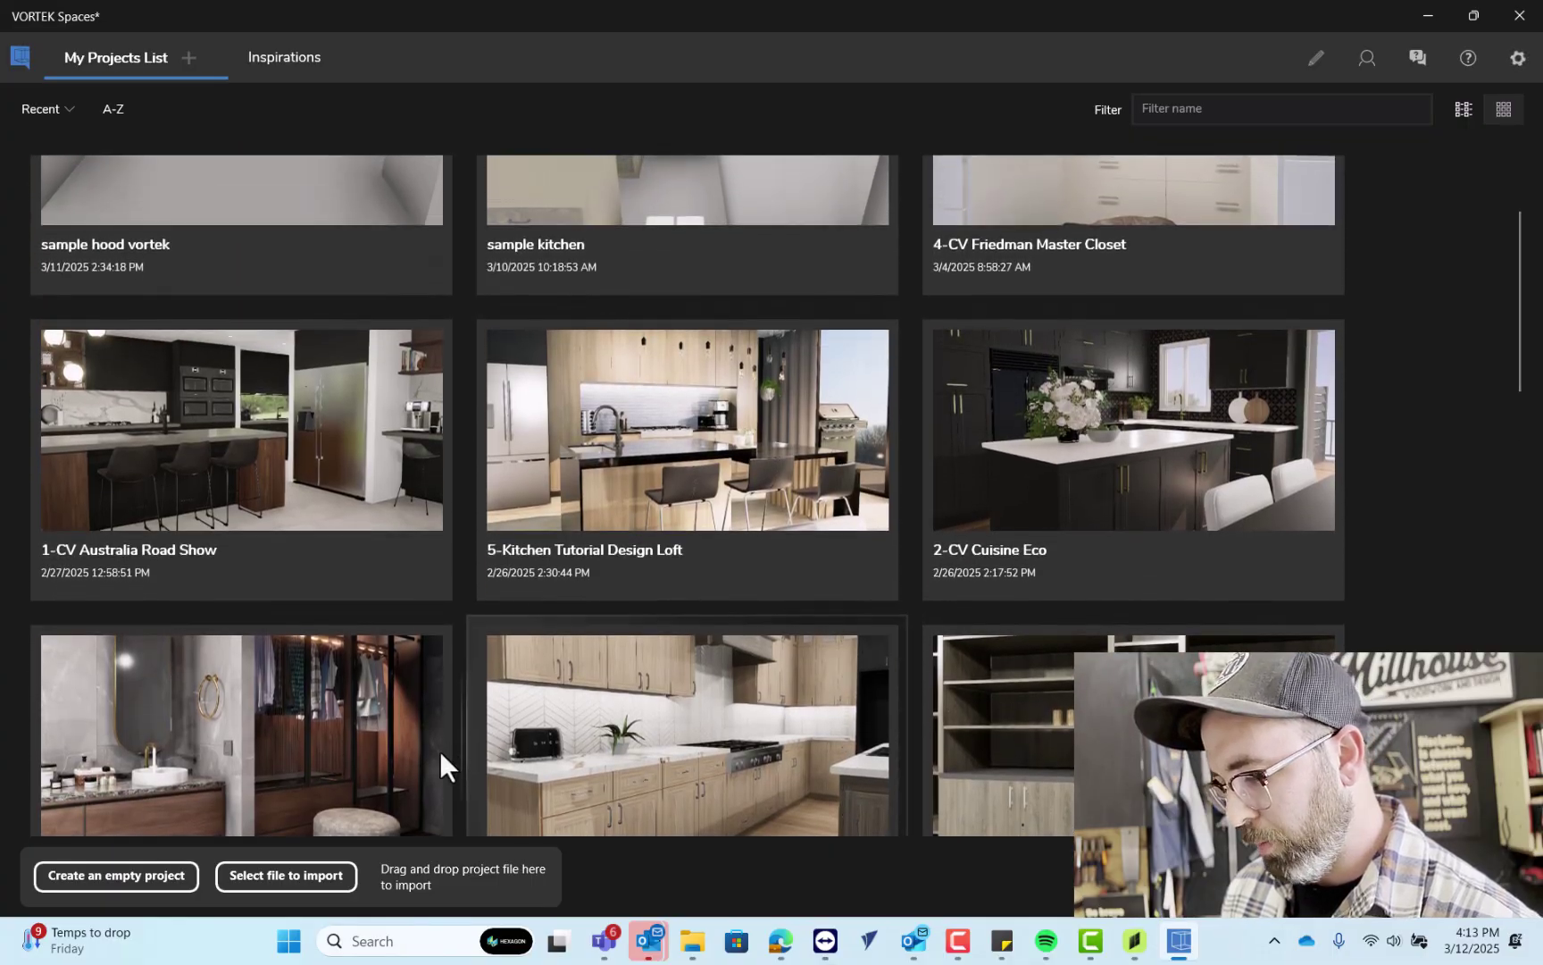
{"action": "scroll", "coordinate": [388, 626], "scroll_direction": "down", "scroll_amount": 2}
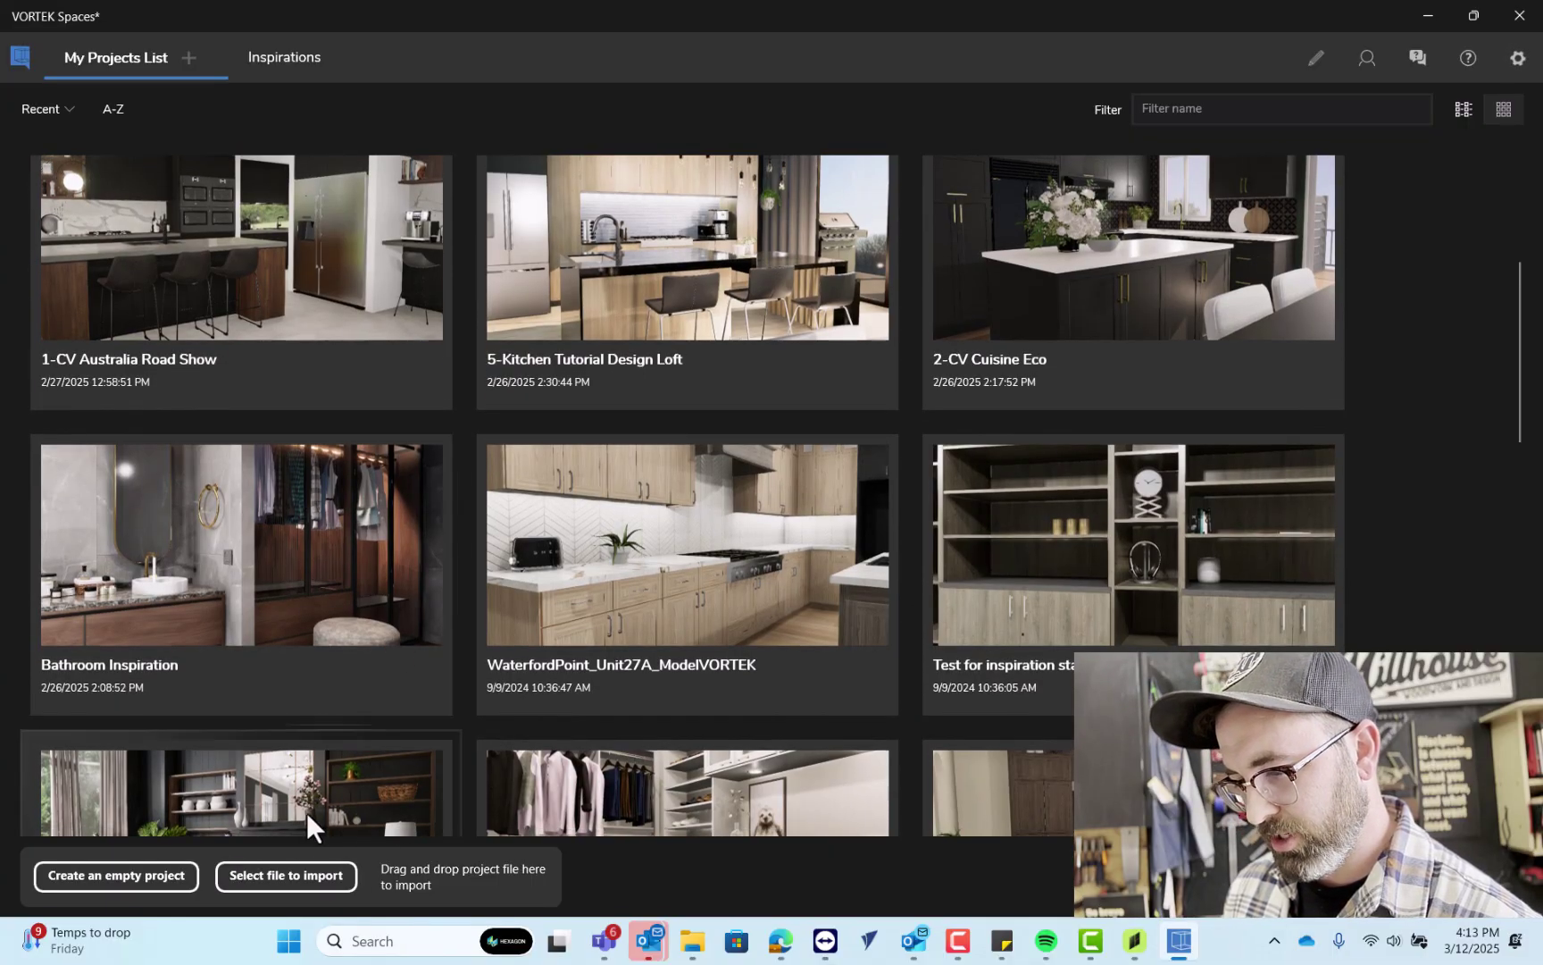
- Import the SAMPLE TEST file from Downloads as a new VORTEK Spaces project
{"action": "left_click", "coordinate": [272, 875]}
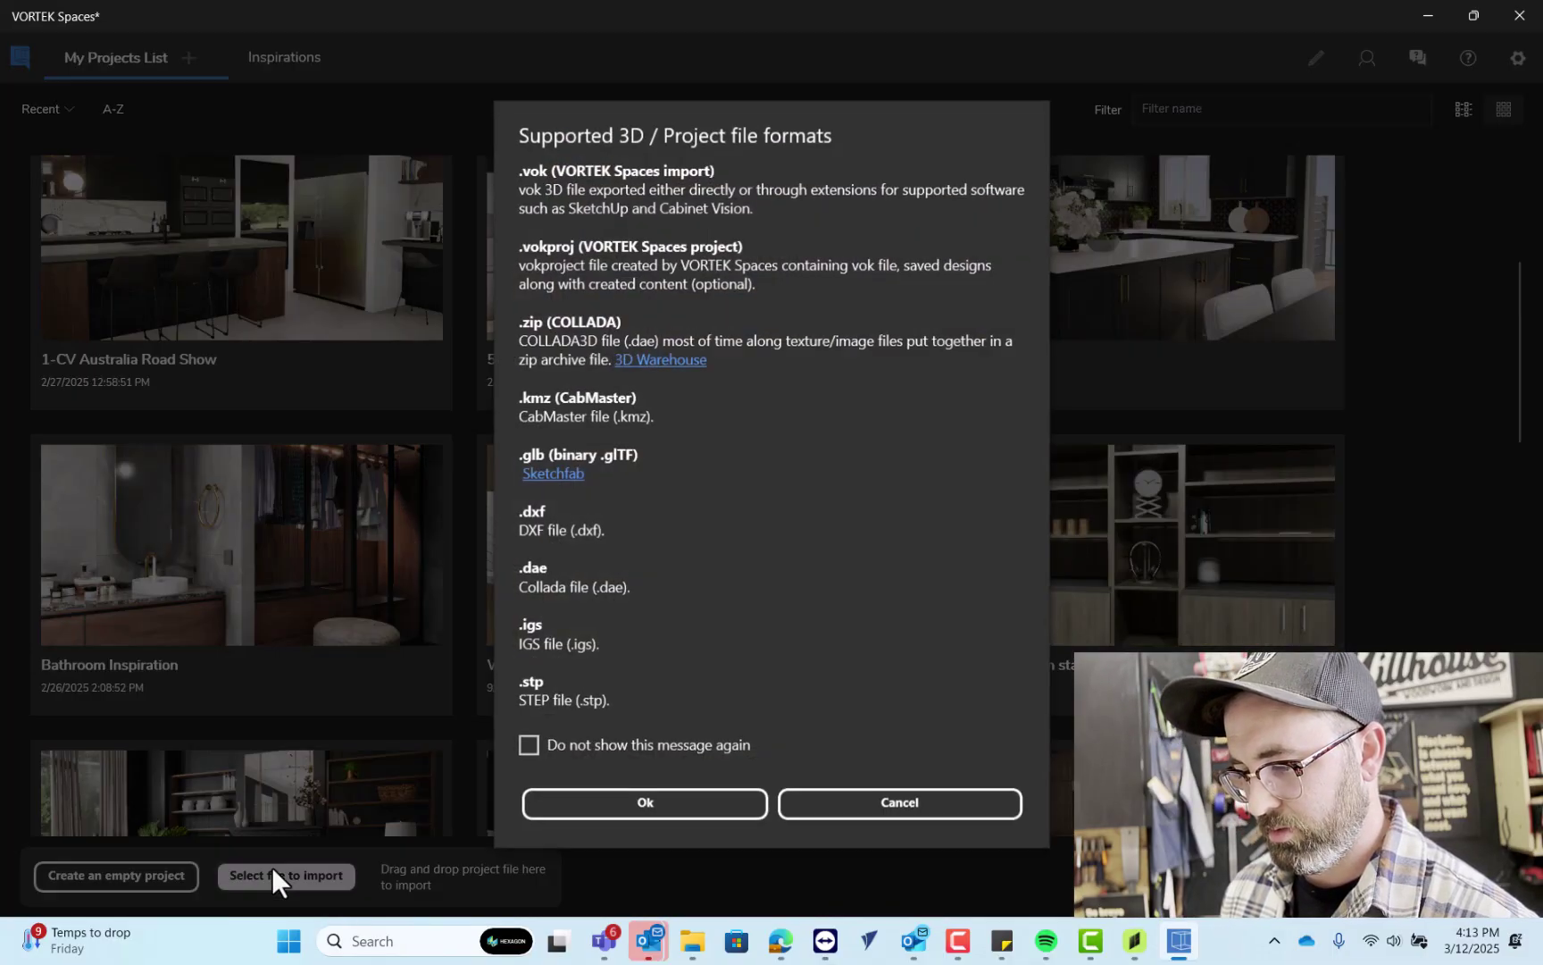
{"action": "left_click", "coordinate": [732, 796]}
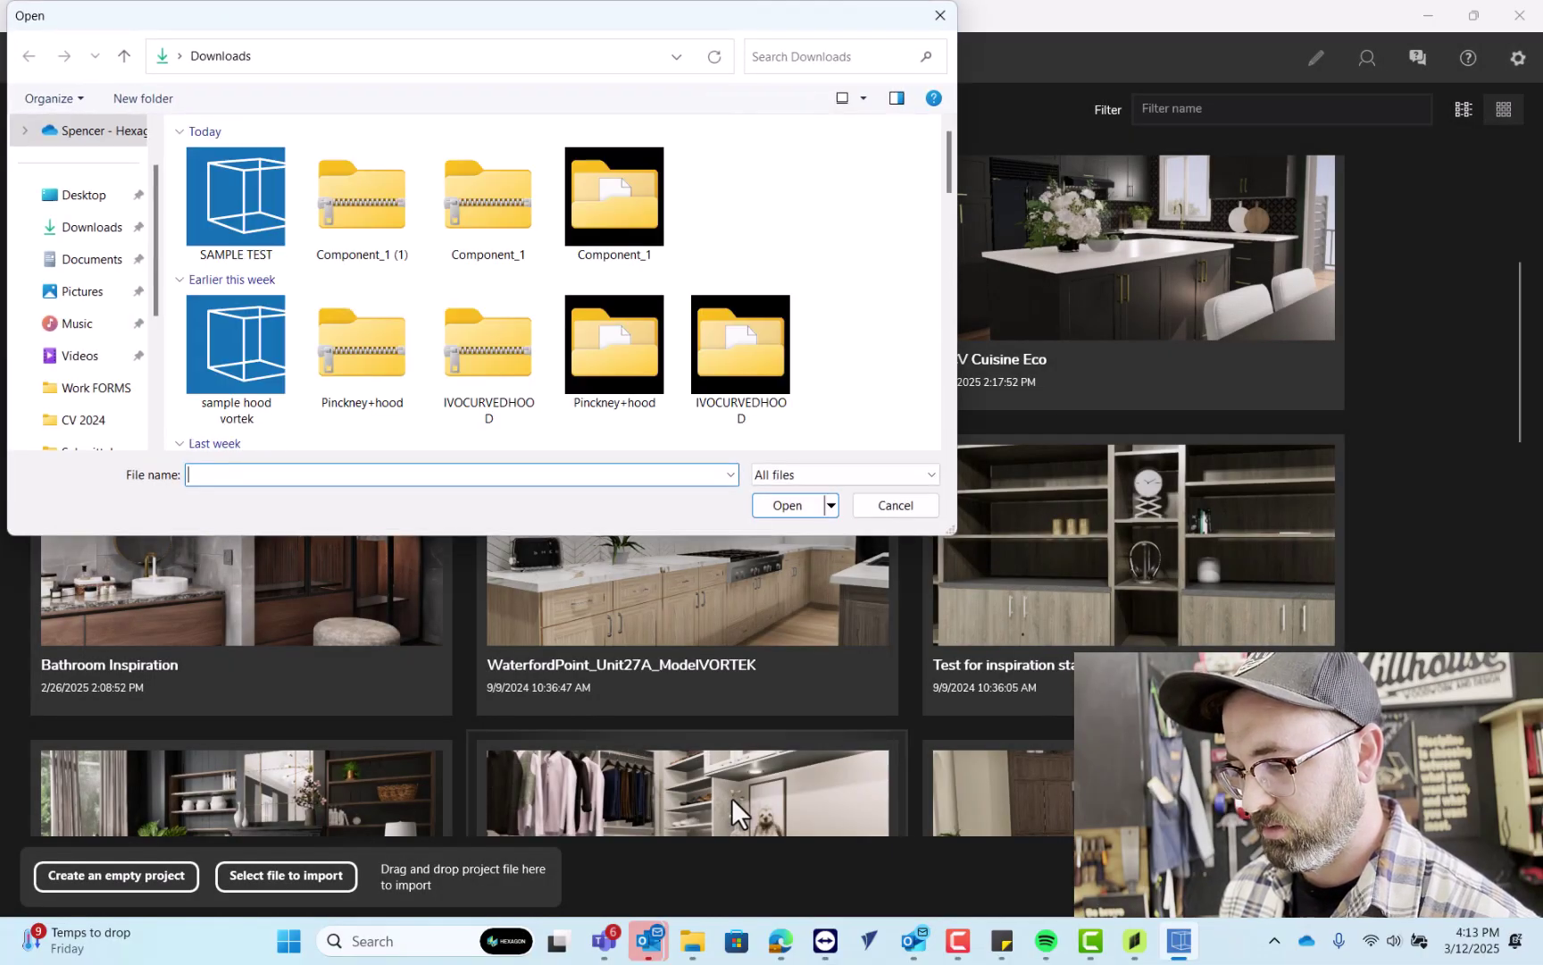
{"action": "left_click", "coordinate": [218, 175]}
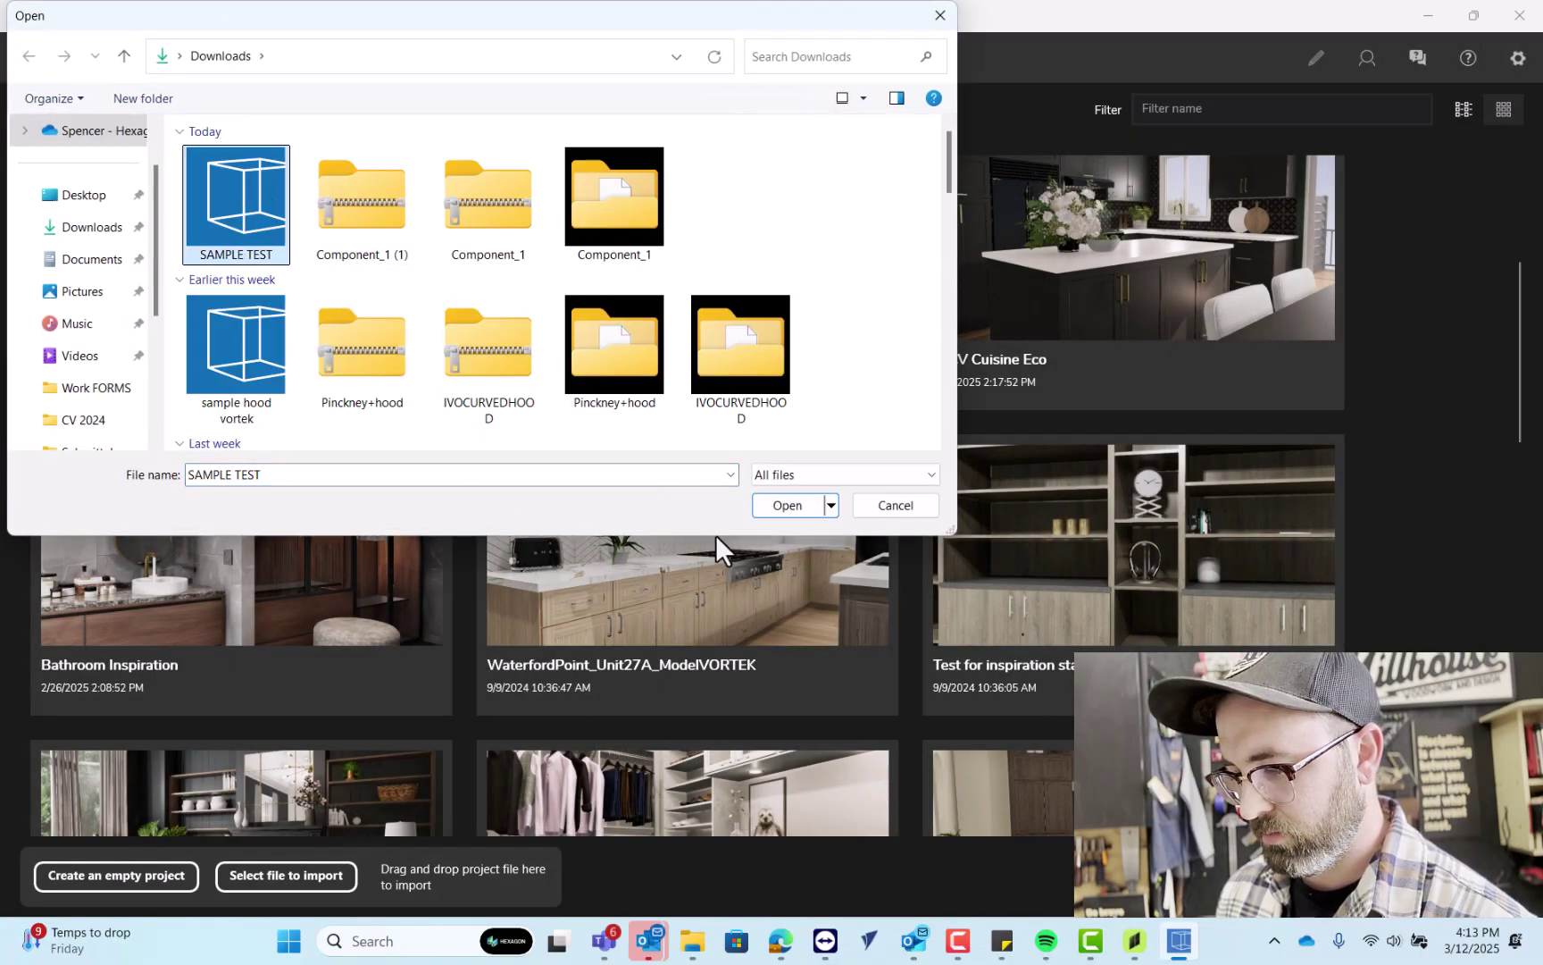
{"action": "left_click", "coordinate": [781, 513]}
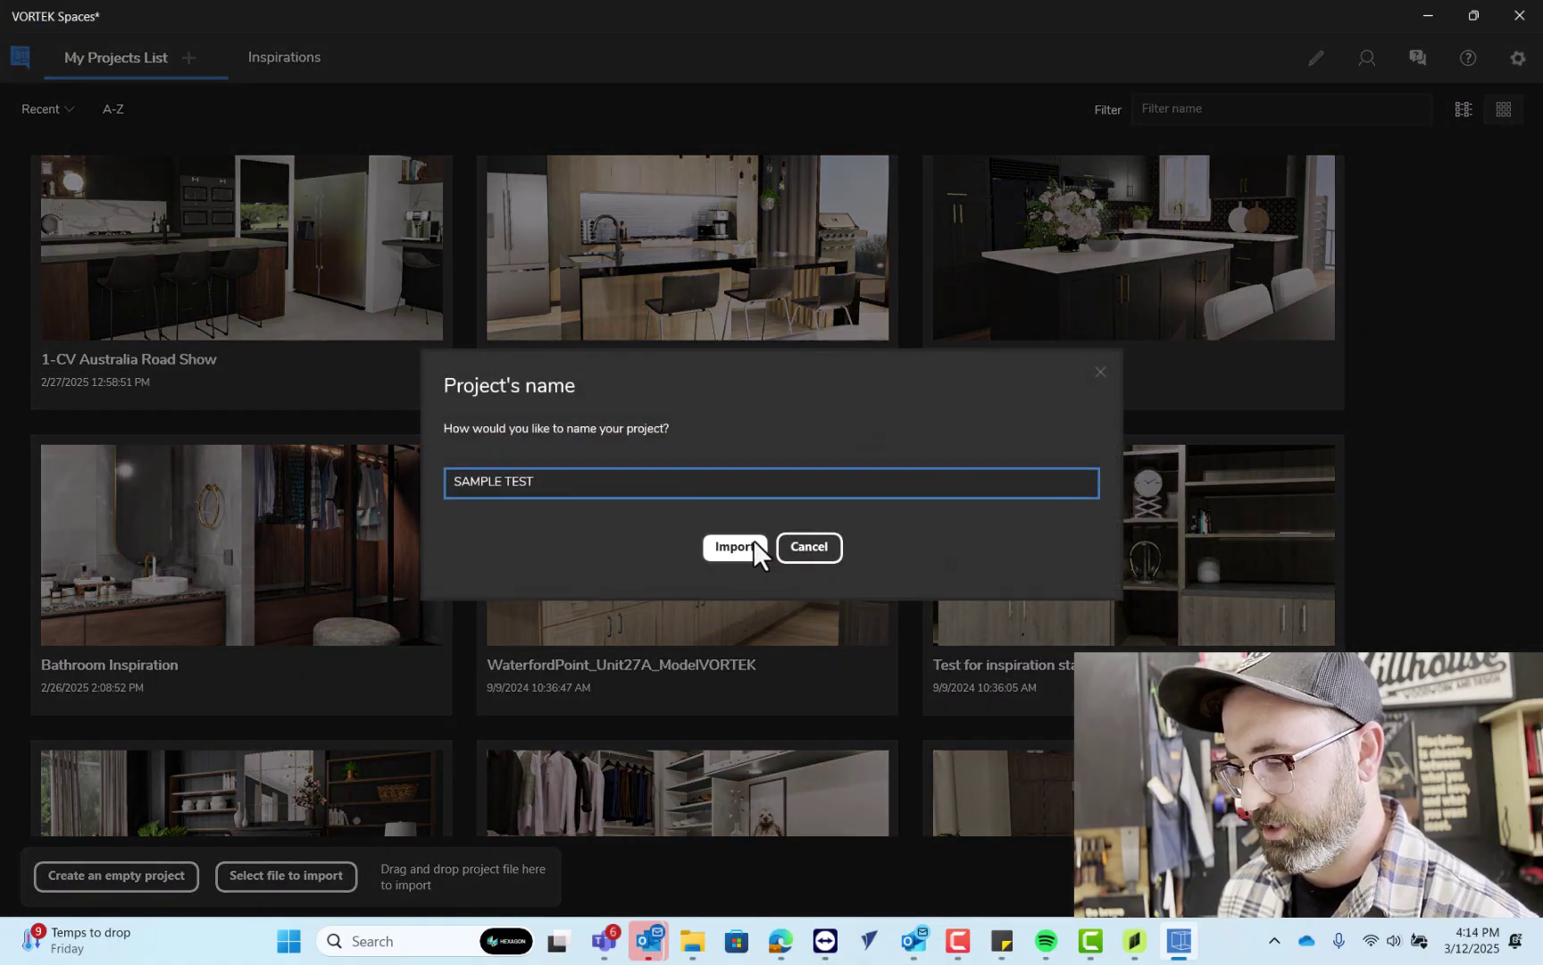
{"action": "left_click", "coordinate": [734, 546]}
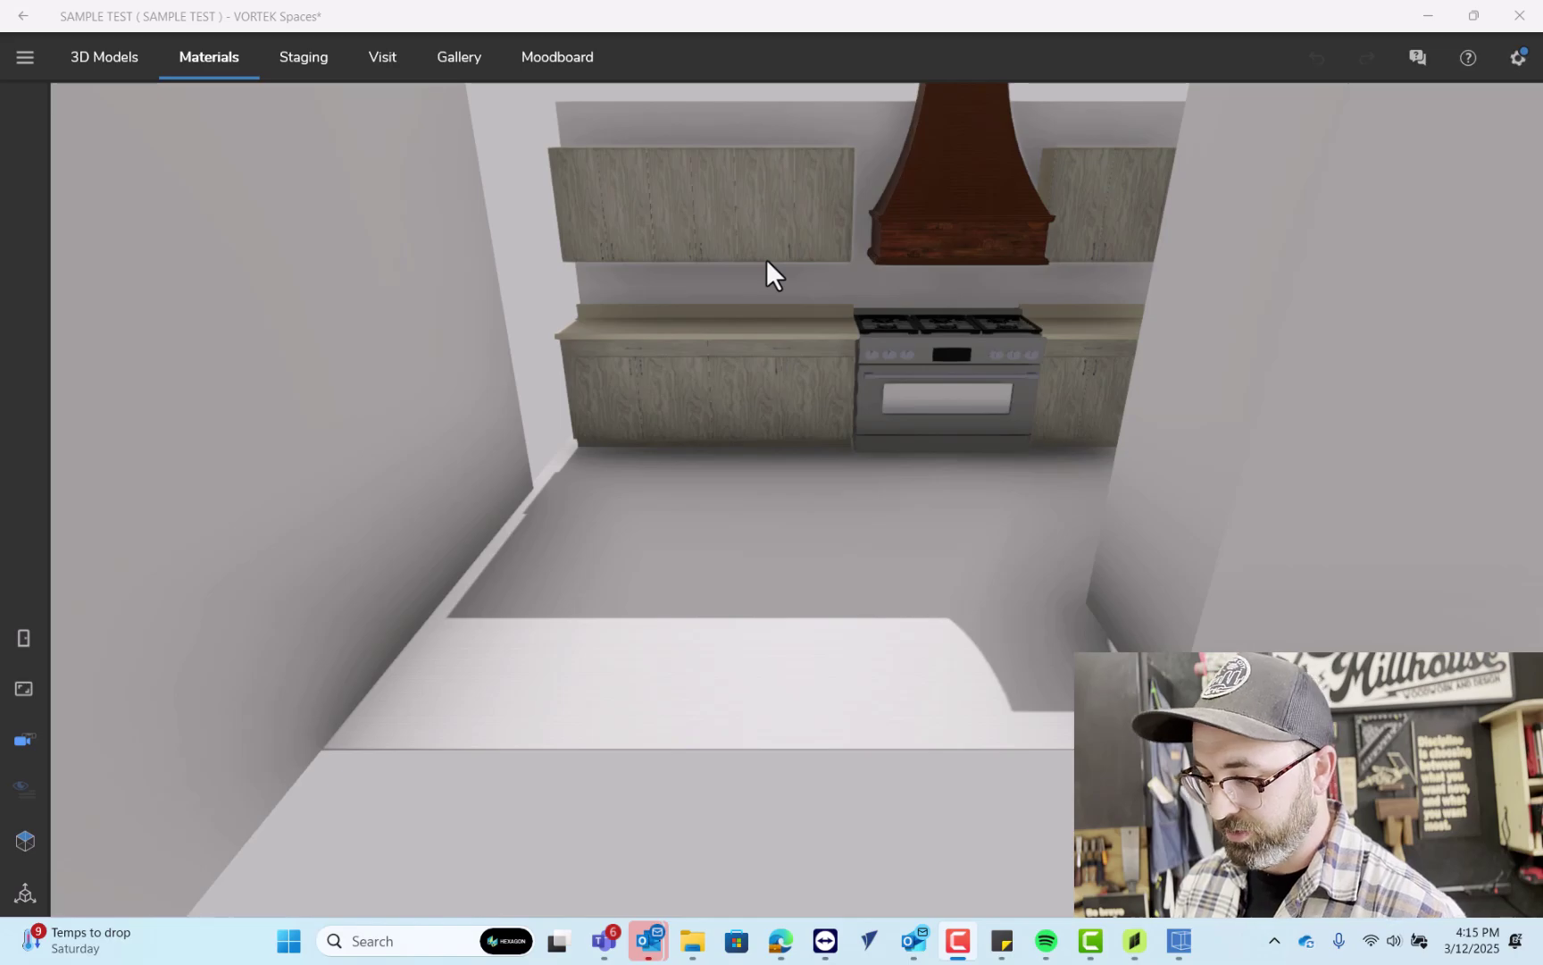
- After trying Floorboard Ash, set the floor to Floorboards Spruce wood
{"action": "left_click", "coordinate": [826, 485]}
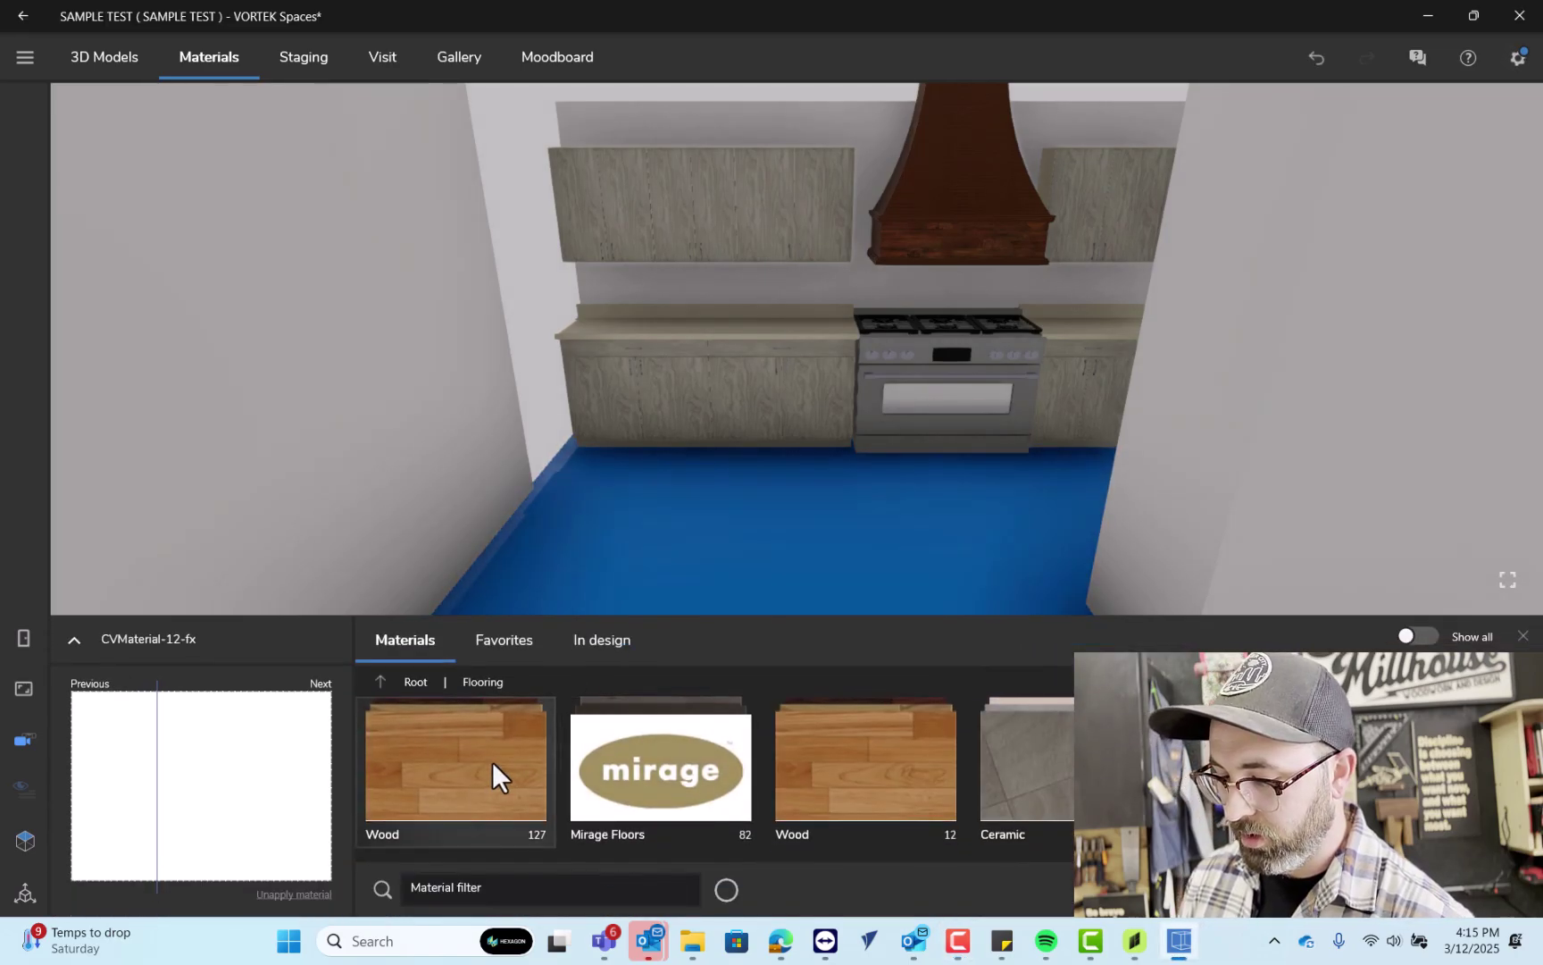
{"action": "left_click", "coordinate": [493, 760]}
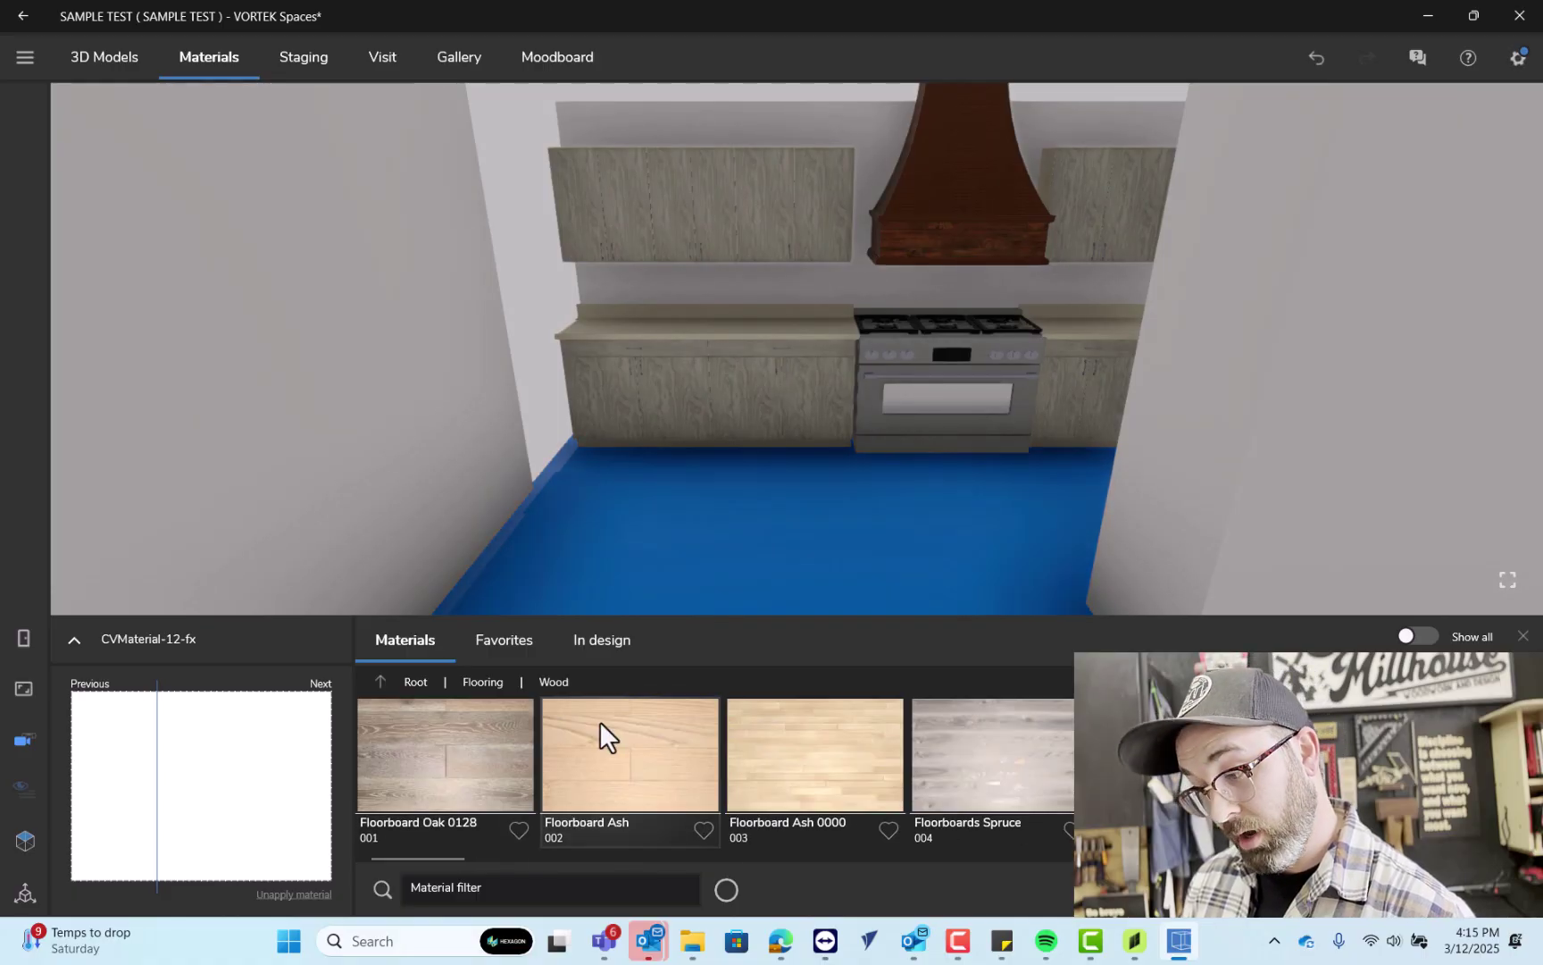
{"action": "left_click", "coordinate": [599, 720]}
{"action": "left_click", "coordinate": [883, 753]}
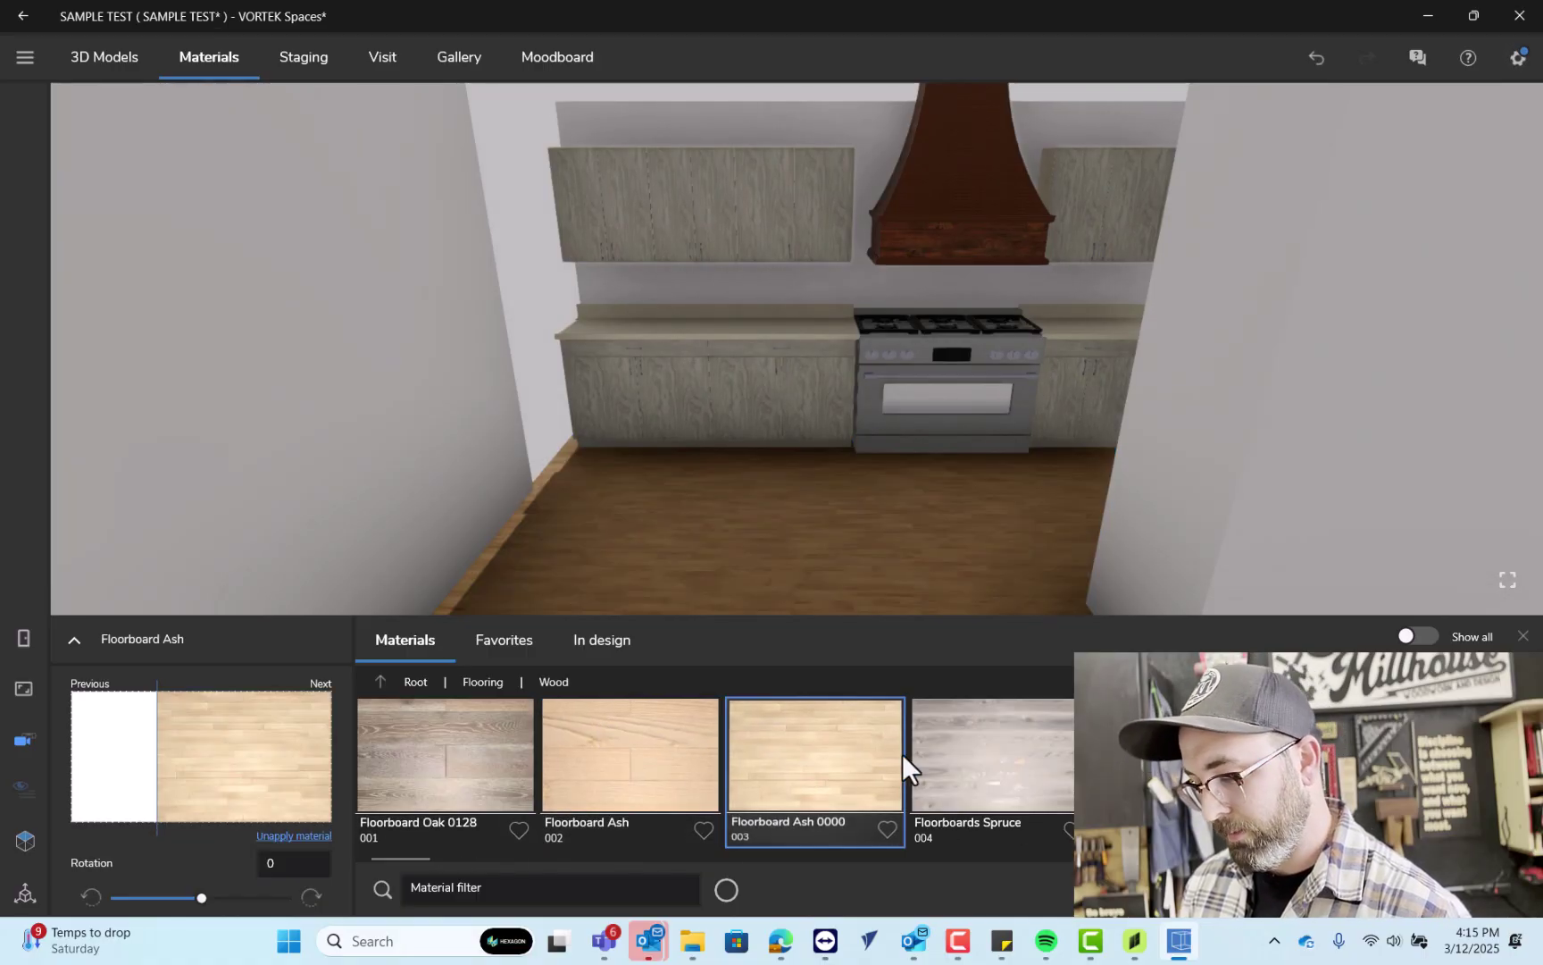
{"action": "left_click", "coordinate": [948, 761]}
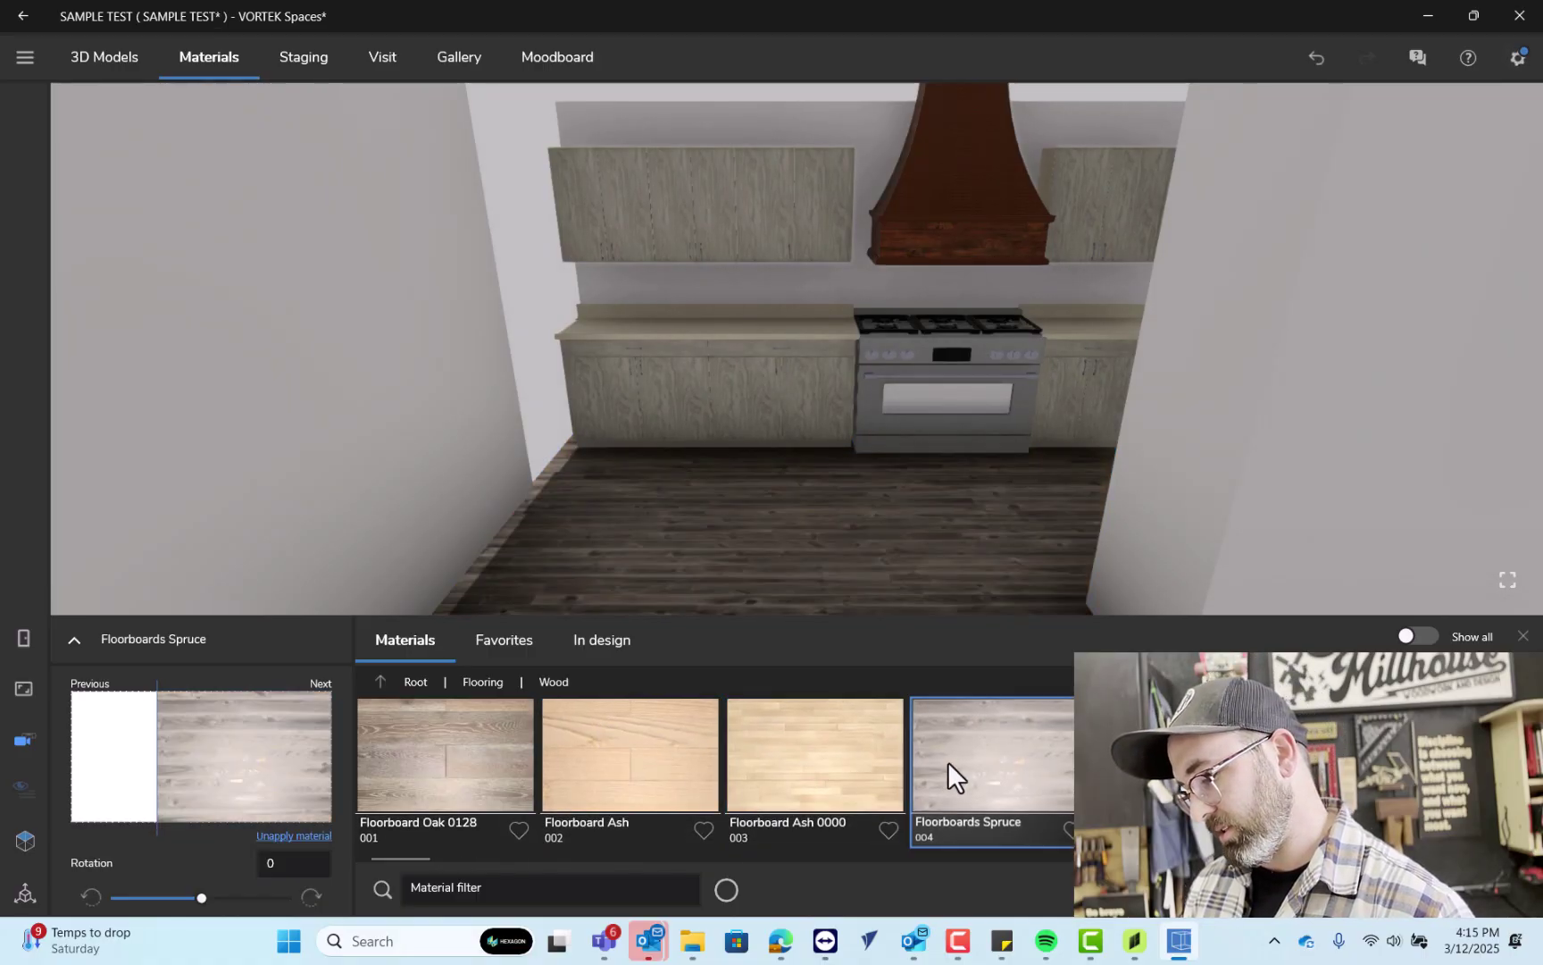
- Give the cabinets the Arauco Metro wood finish after trying Pelee Island Pear
{"action": "left_click", "coordinate": [753, 414]}
{"action": "scroll", "coordinate": [832, 810], "scroll_direction": "right", "scroll_amount": 2}
{"action": "scroll", "coordinate": [833, 811], "scroll_direction": "right", "scroll_amount": 8}
{"action": "scroll", "coordinate": [831, 812], "scroll_direction": "right", "scroll_amount": 4}
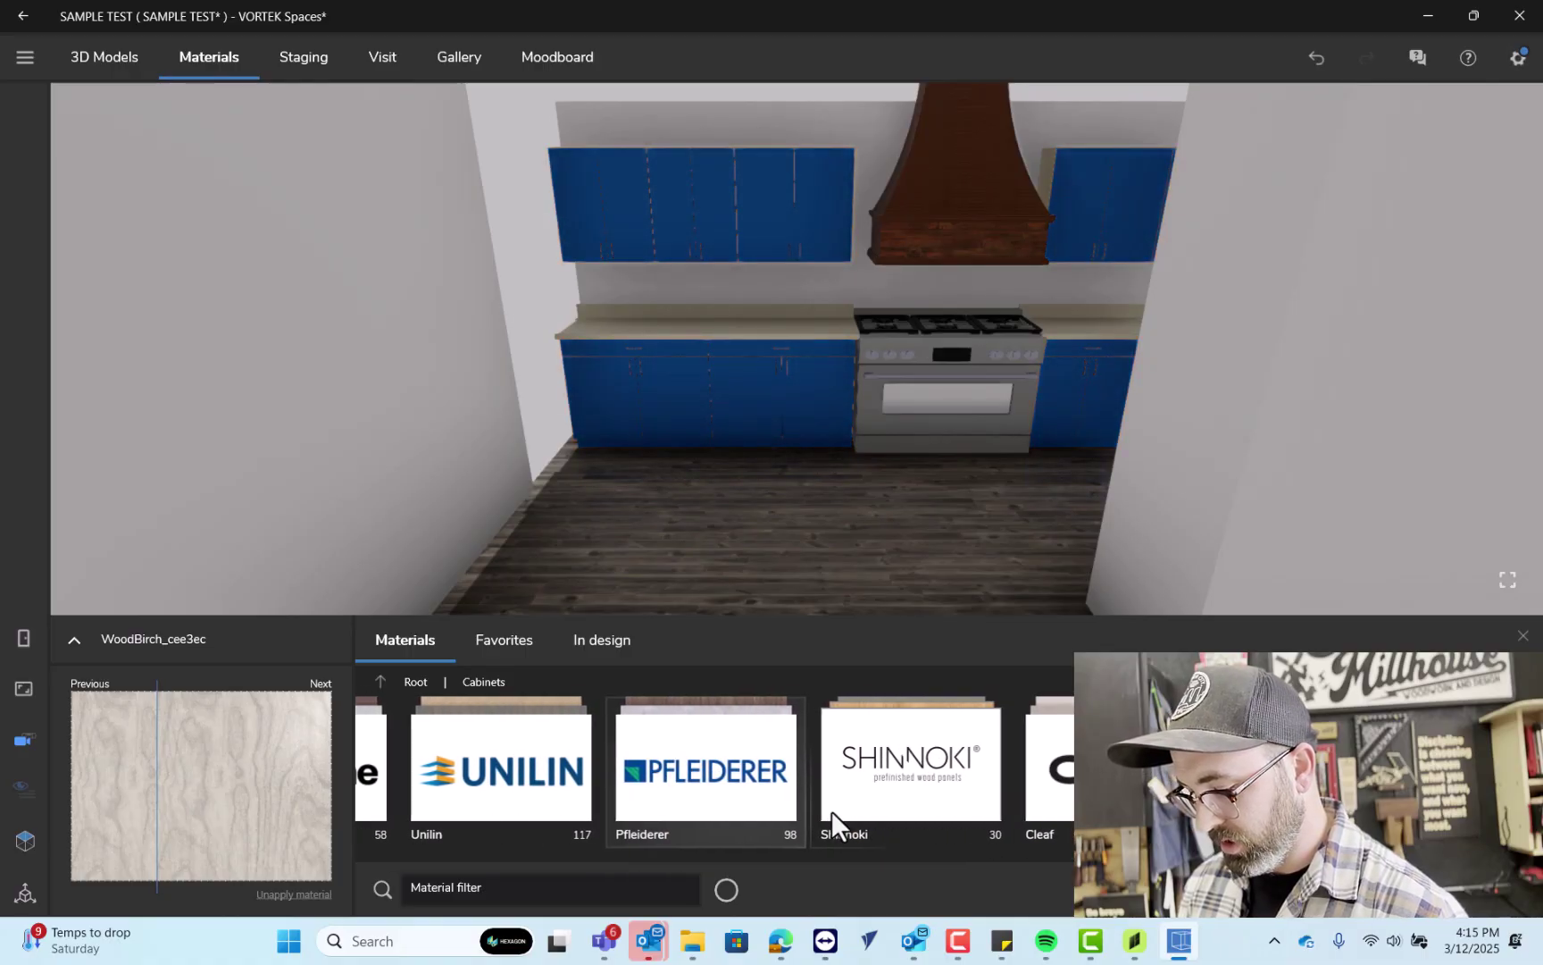
{"action": "scroll", "coordinate": [832, 811], "scroll_direction": "left", "scroll_amount": 7}
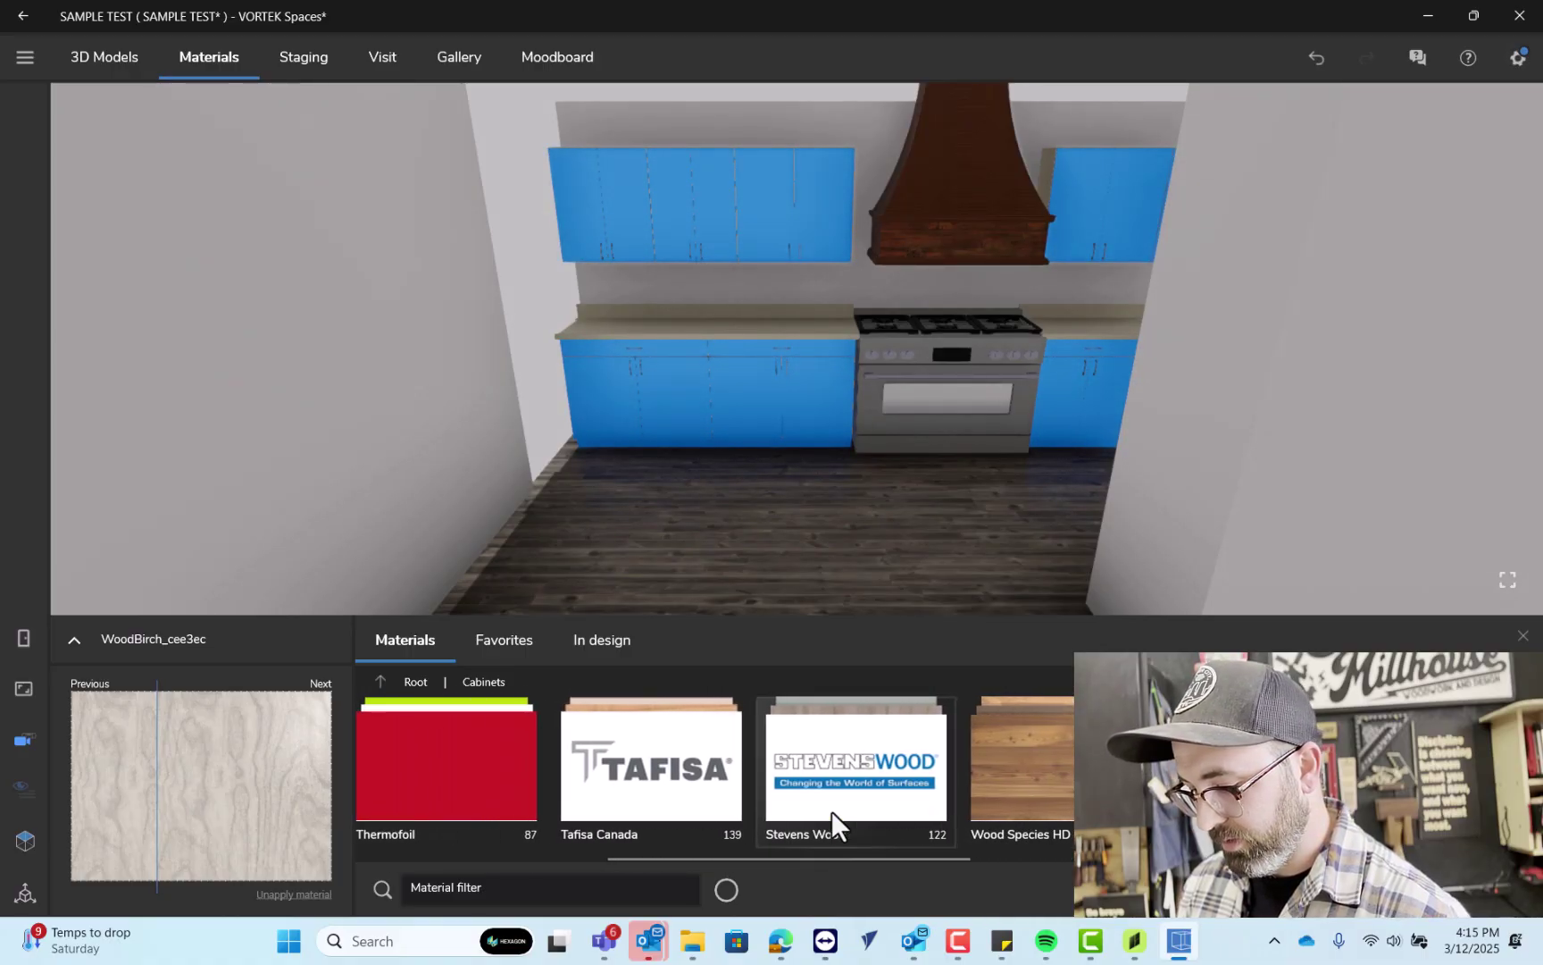
{"action": "scroll", "coordinate": [832, 812], "scroll_direction": "left", "scroll_amount": 1}
{"action": "scroll", "coordinate": [476, 790], "scroll_direction": "left", "scroll_amount": 2}
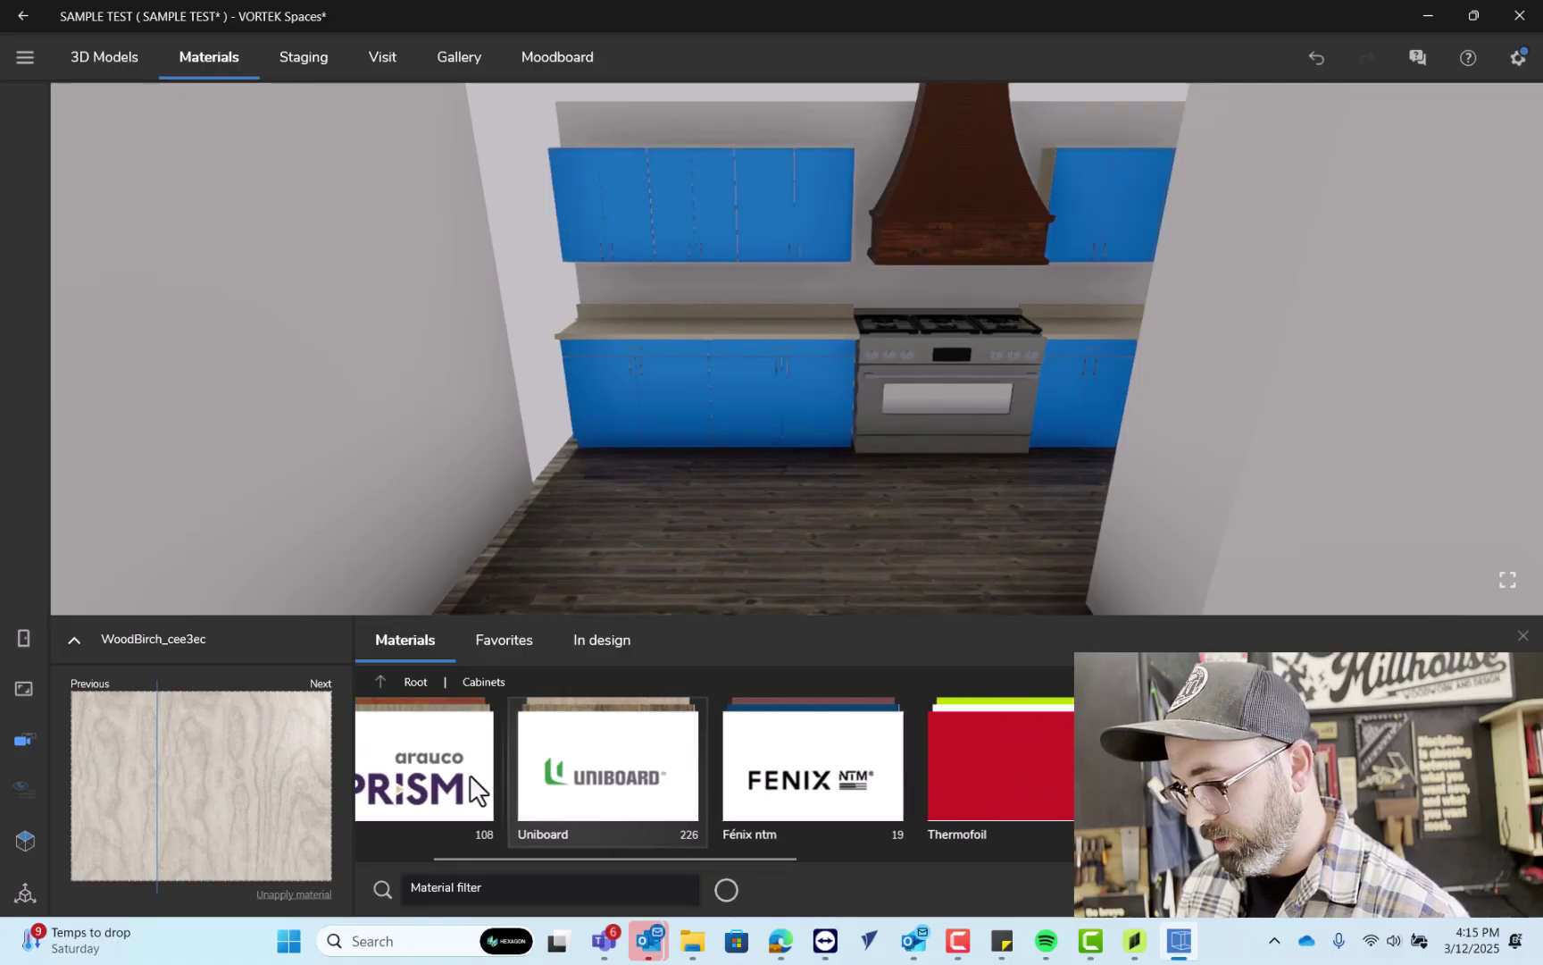
{"action": "left_click", "coordinate": [475, 792]}
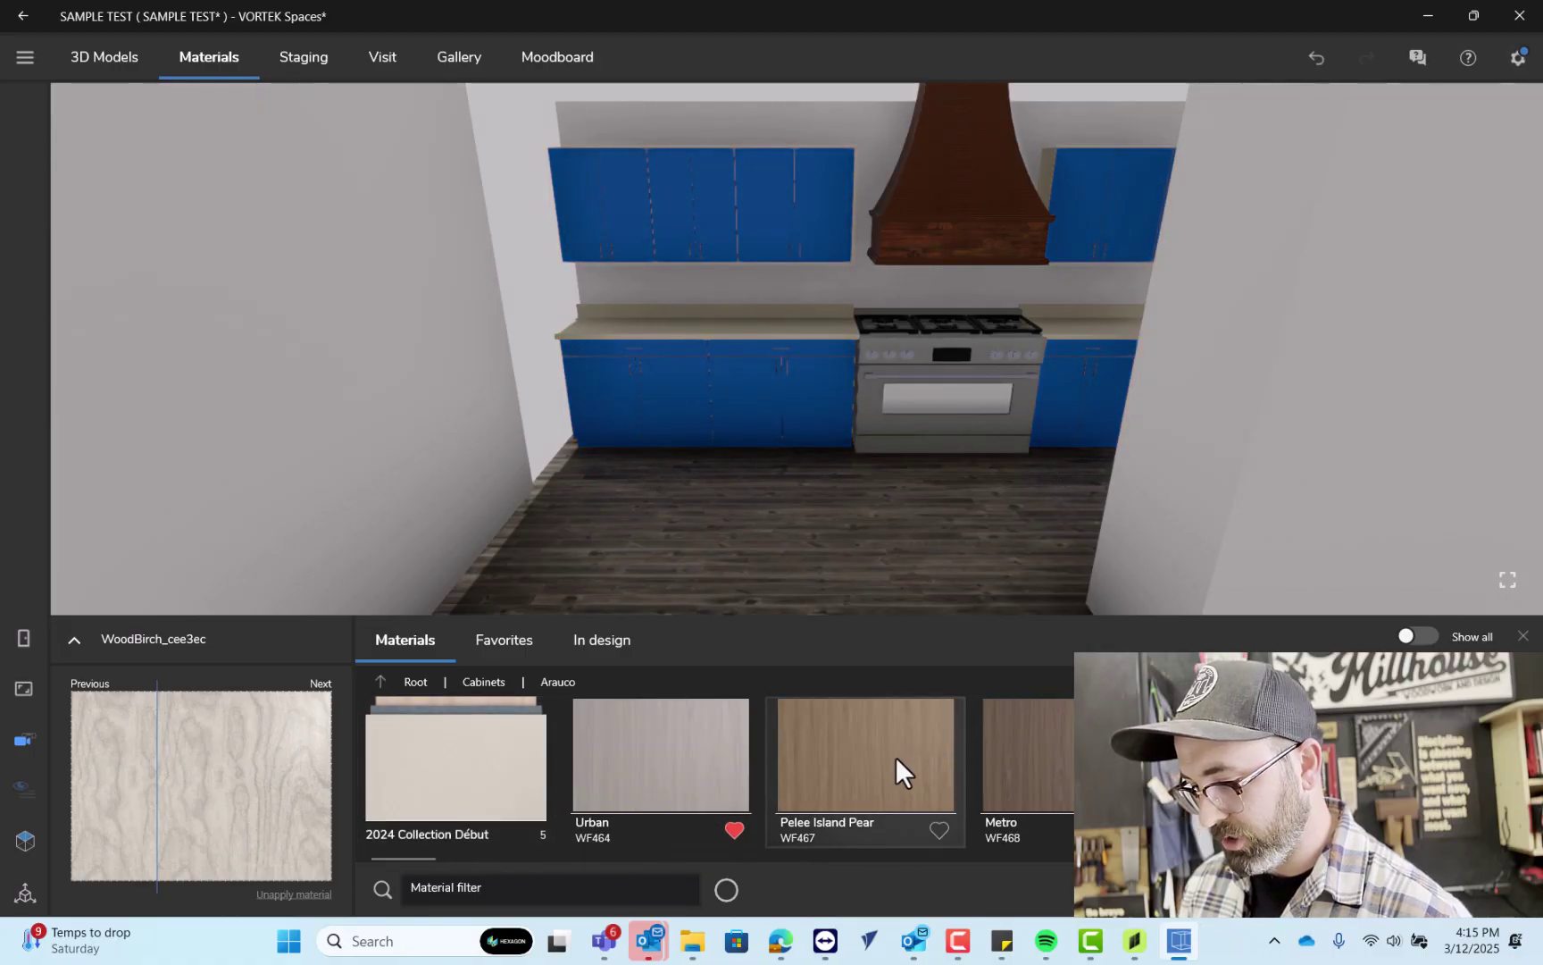
{"action": "left_click", "coordinate": [896, 757]}
{"action": "left_click", "coordinate": [1009, 763]}
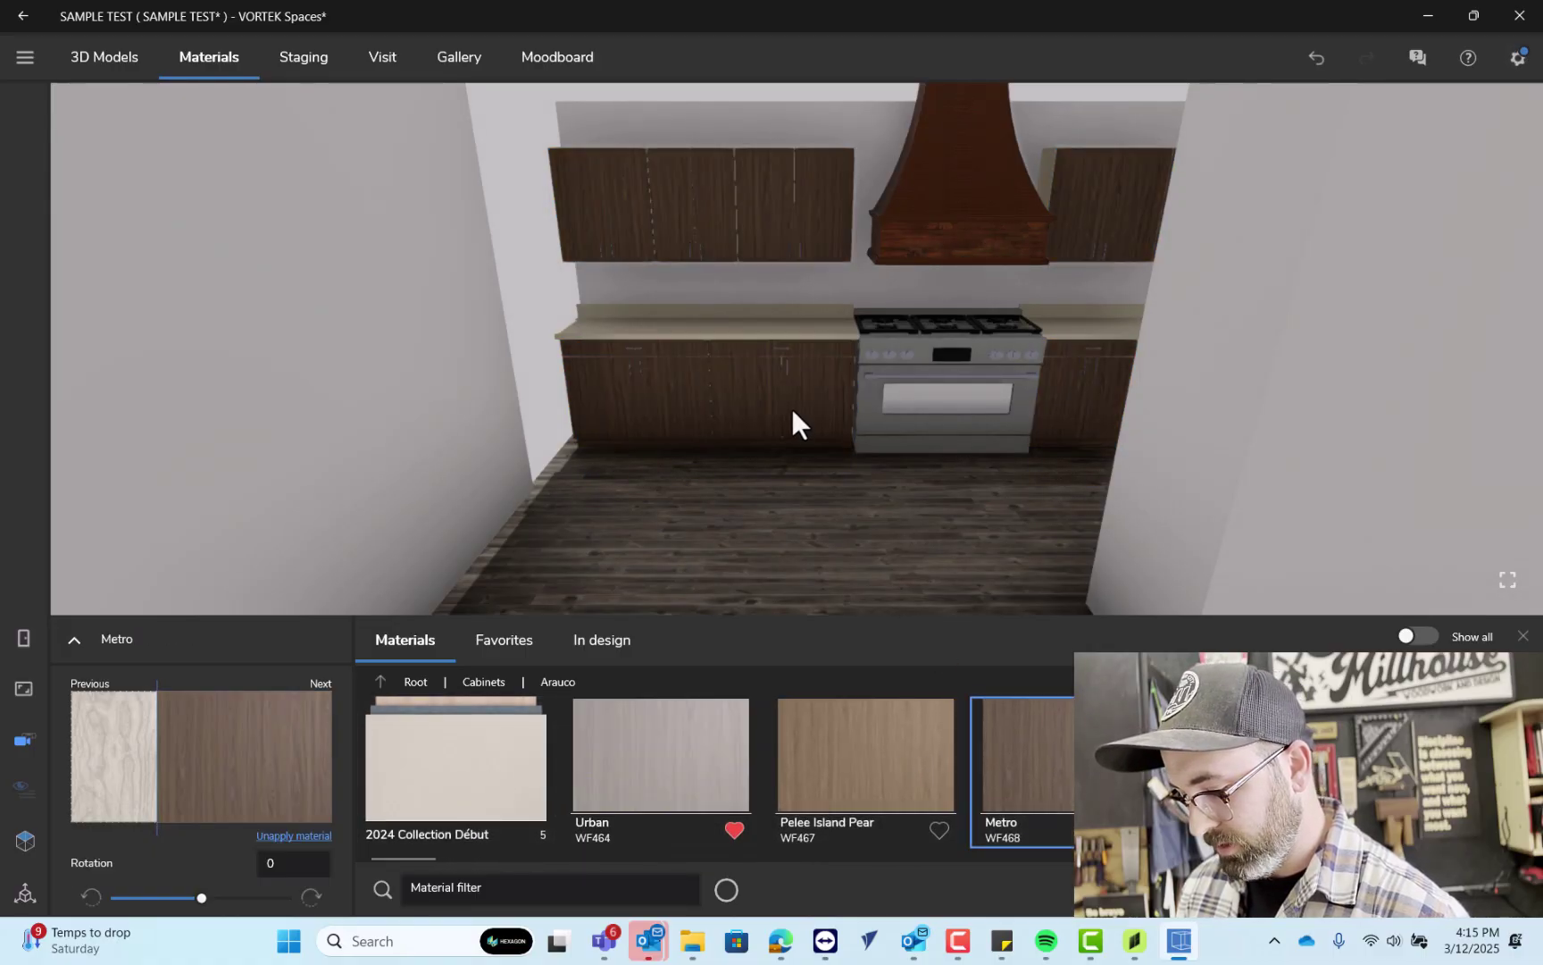
{"action": "left_click", "coordinate": [724, 332]}
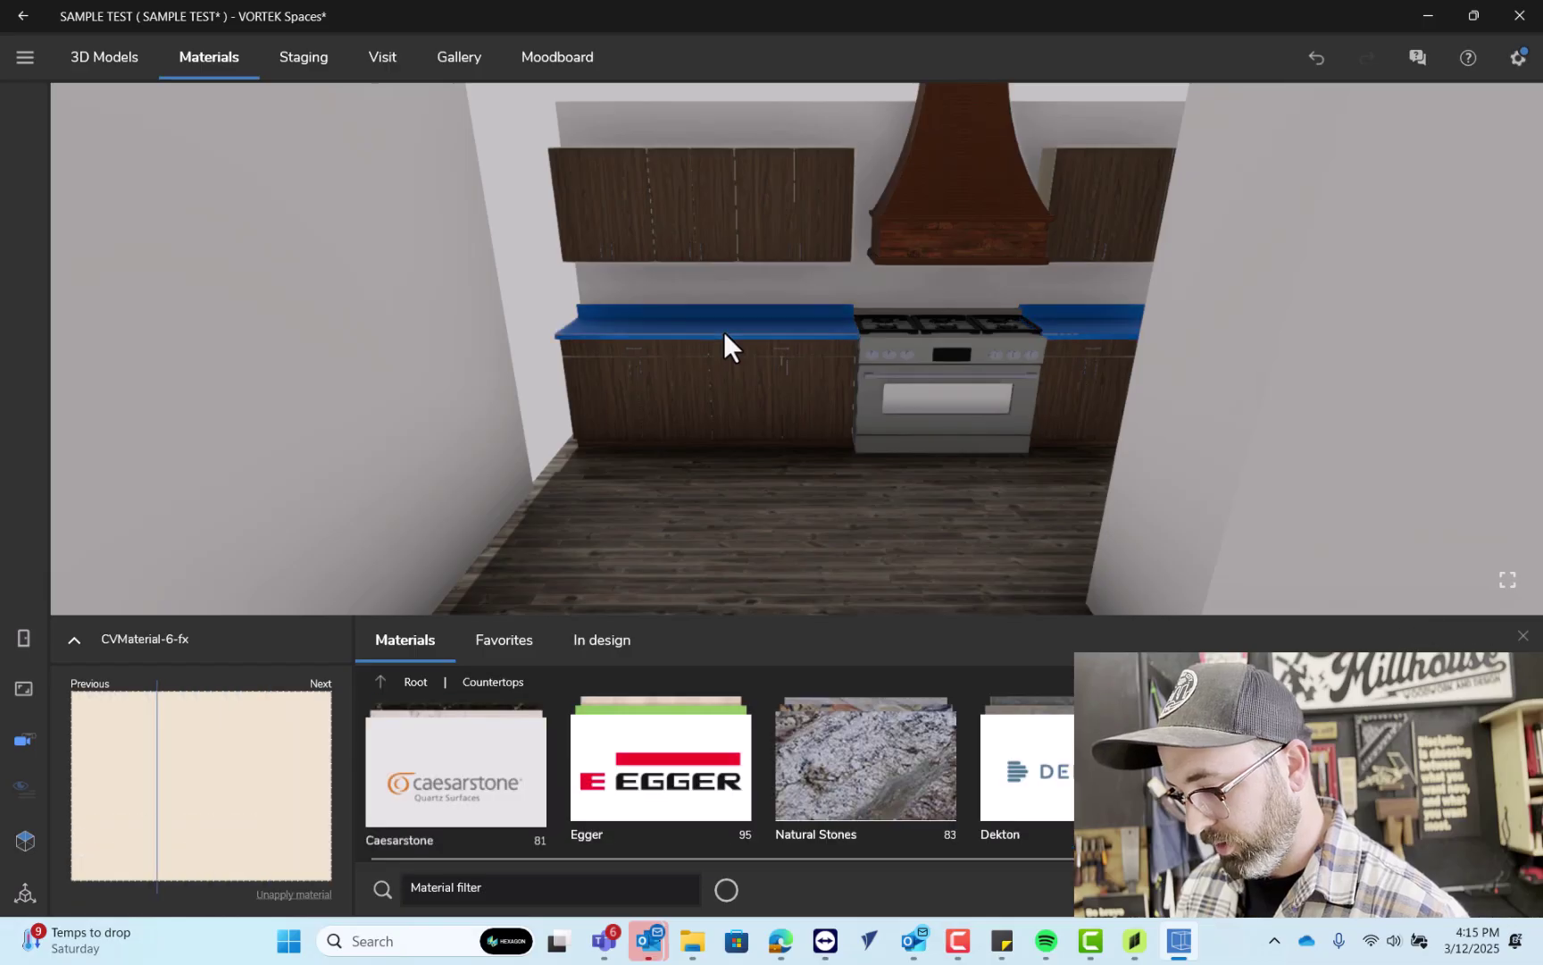
- Make the countertop Baltus granite from Natural Stones
{"action": "left_click", "coordinate": [858, 748]}
{"action": "left_click", "coordinate": [696, 748]}
{"action": "scroll", "coordinate": [998, 784], "scroll_direction": "down", "scroll_amount": 1}
{"action": "scroll", "coordinate": [997, 783], "scroll_direction": "down", "scroll_amount": 5}
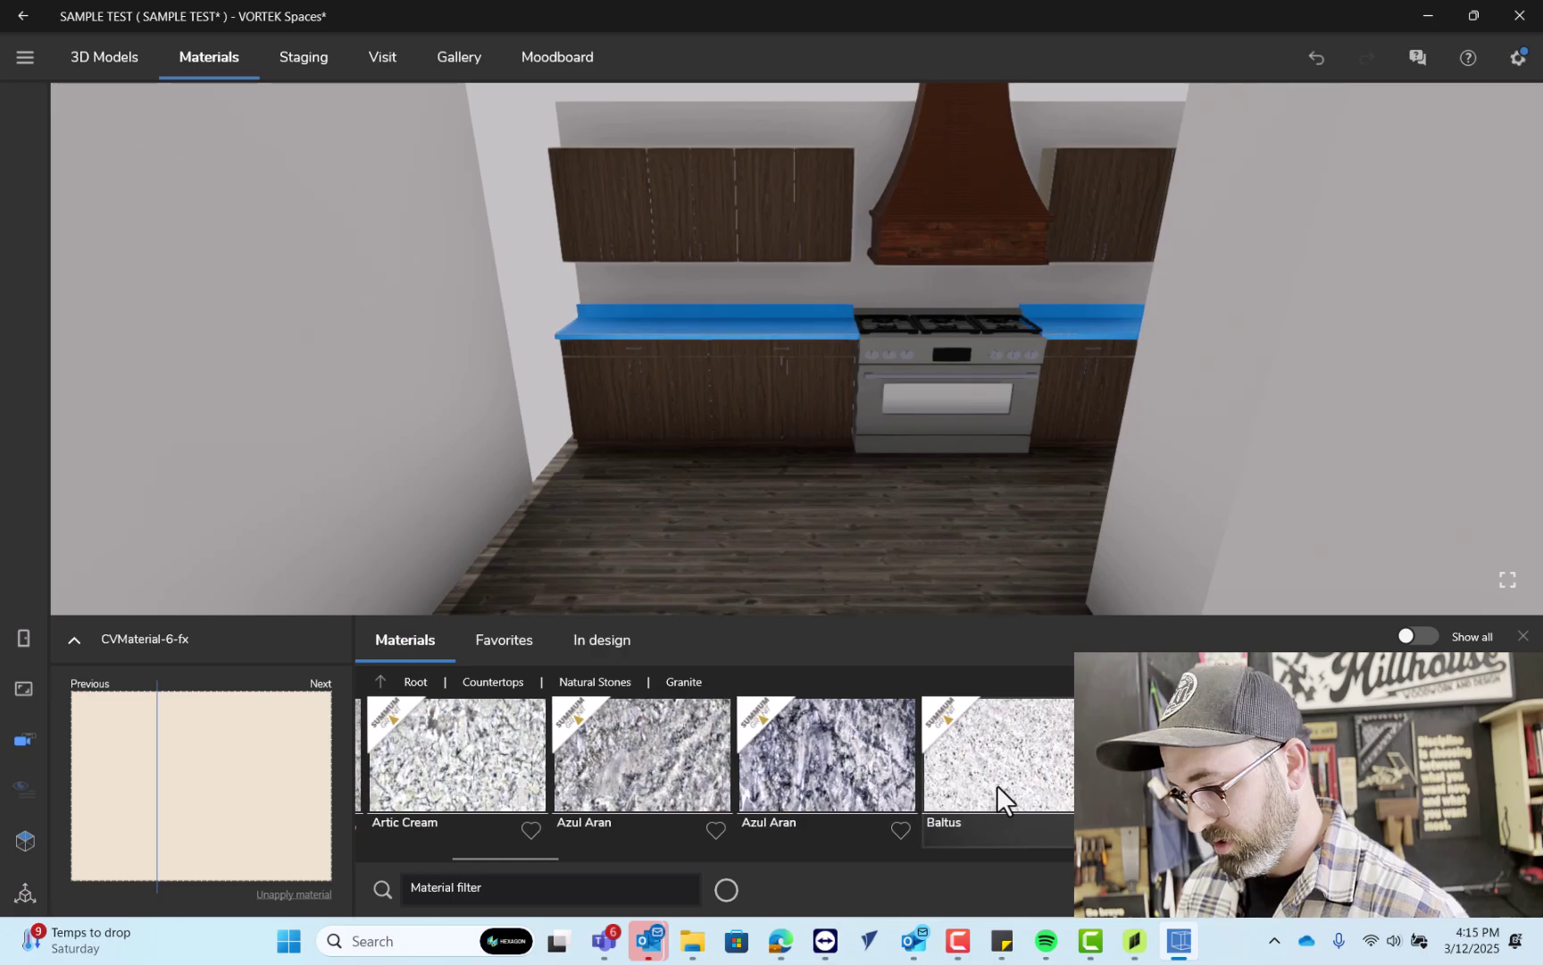
{"action": "left_click", "coordinate": [998, 784]}
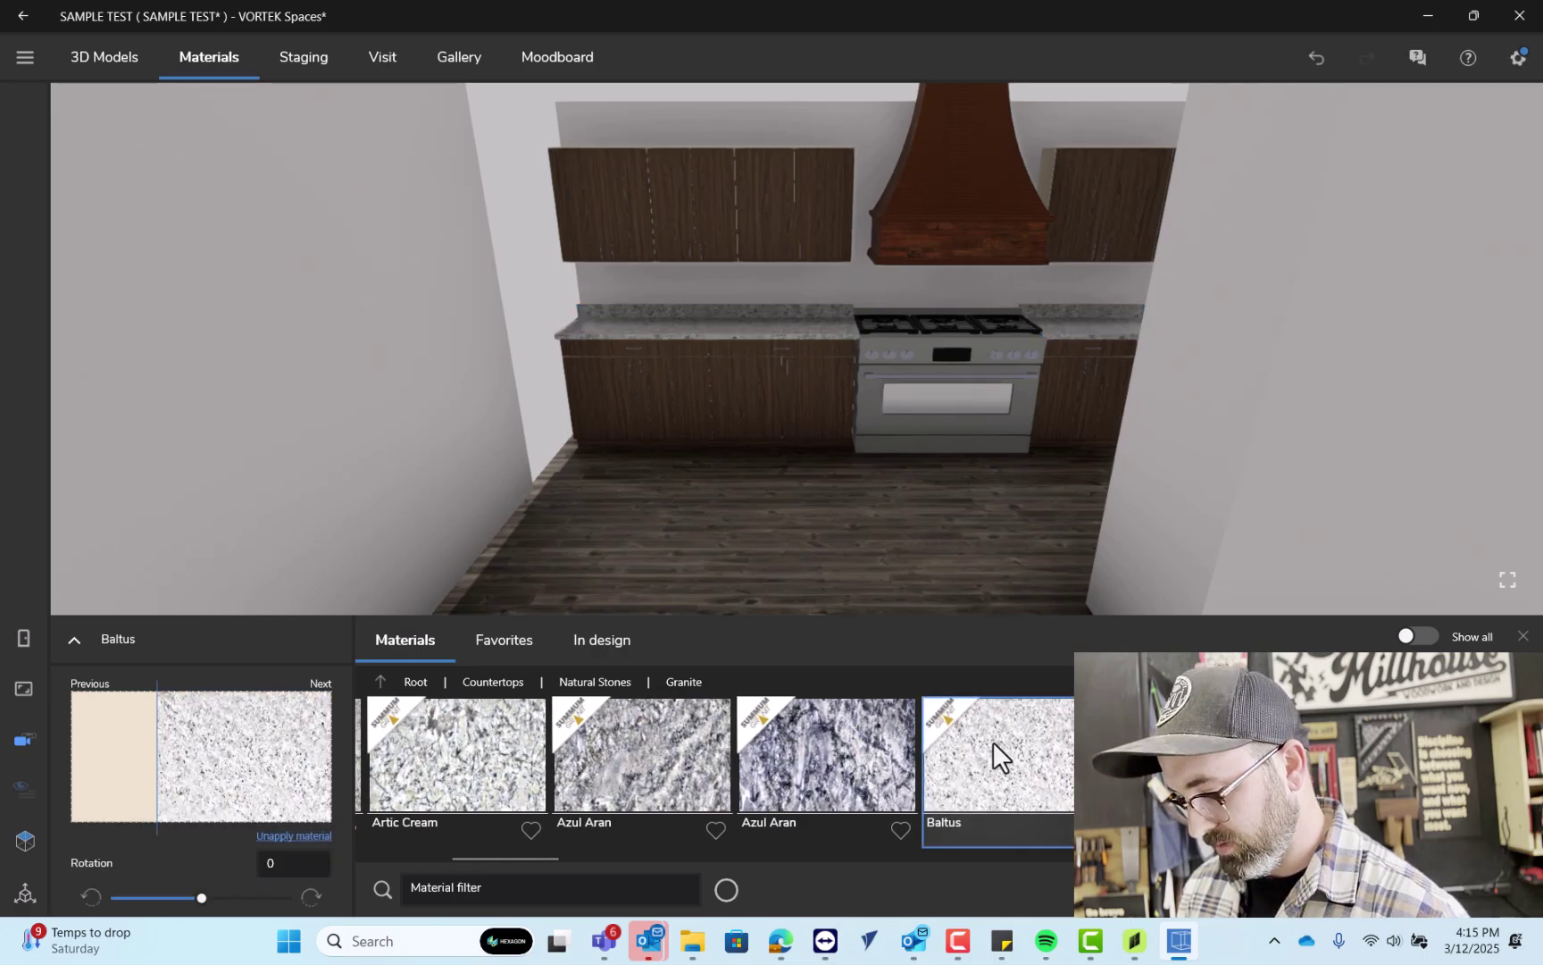
- Paint the walls Benjamin Moore Black Temptation and return to the top material categories
{"action": "left_click", "coordinate": [828, 288]}
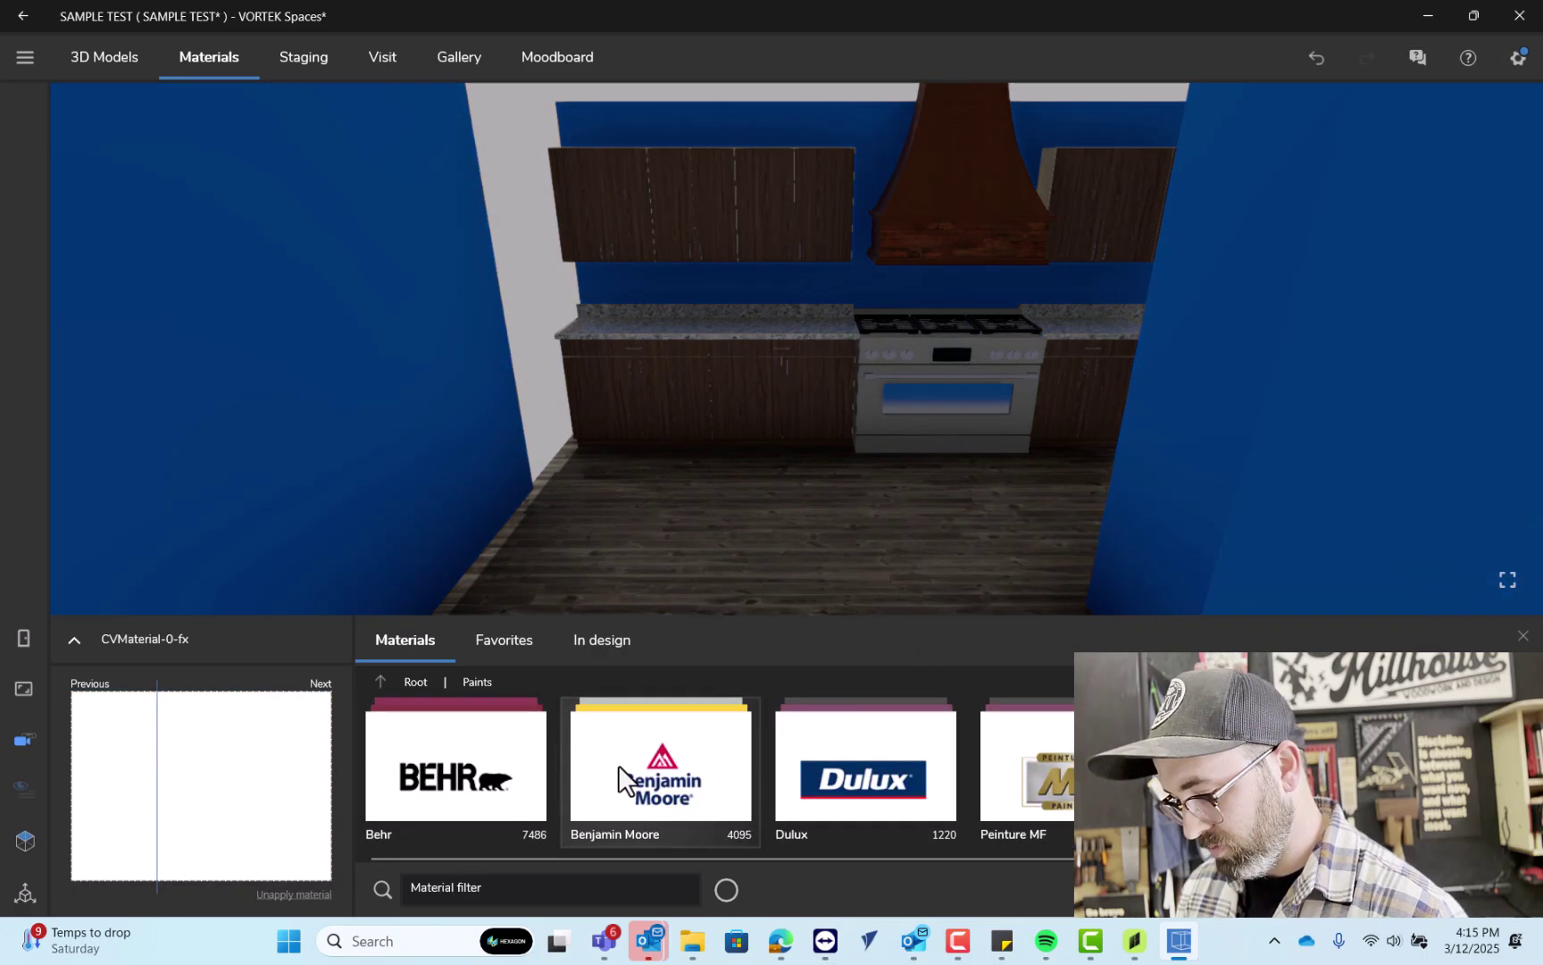
{"action": "left_click", "coordinate": [619, 764]}
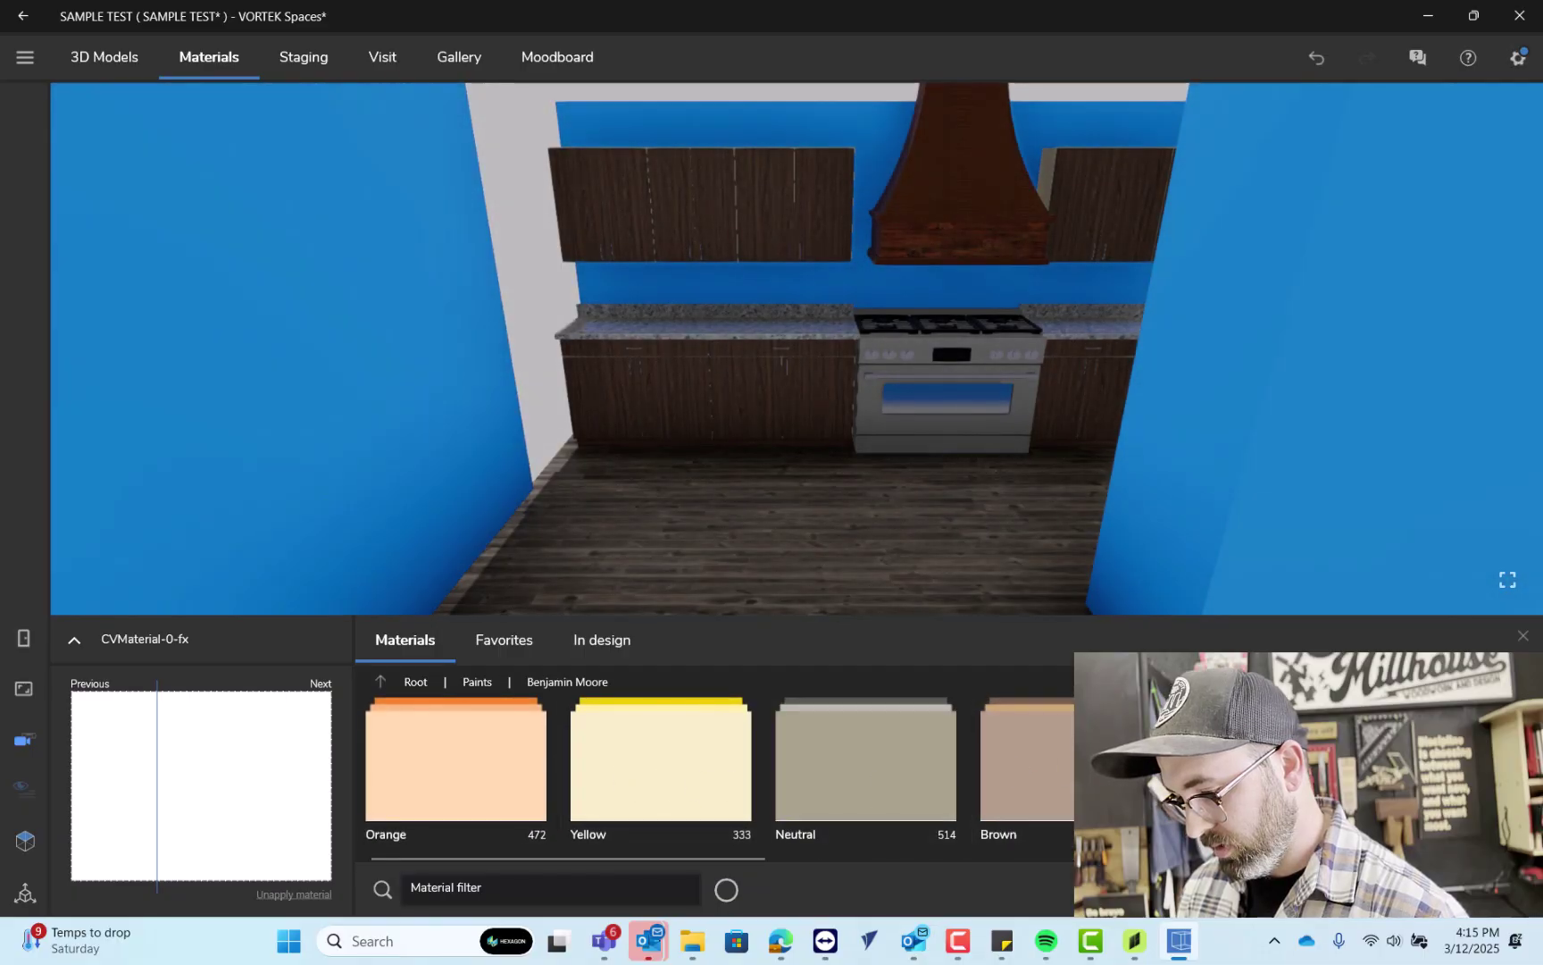
{"action": "scroll", "coordinate": [985, 760], "scroll_direction": "down", "scroll_amount": 5}
{"action": "scroll", "coordinate": [916, 776], "scroll_direction": "down", "scroll_amount": 3}
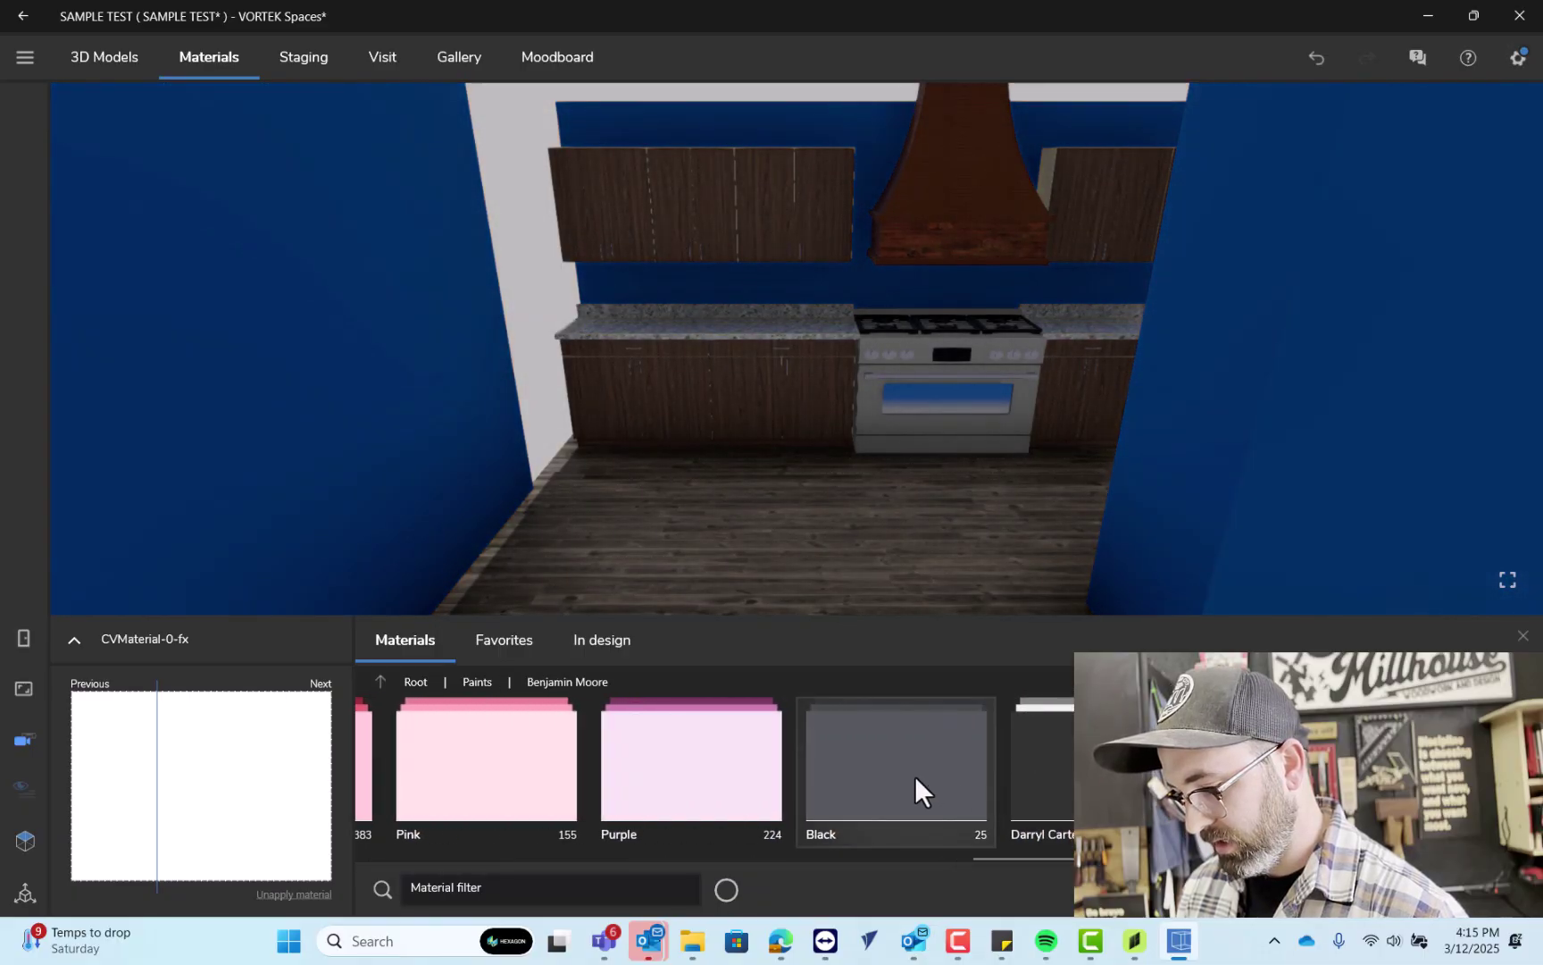
{"action": "left_click", "coordinate": [916, 776]}
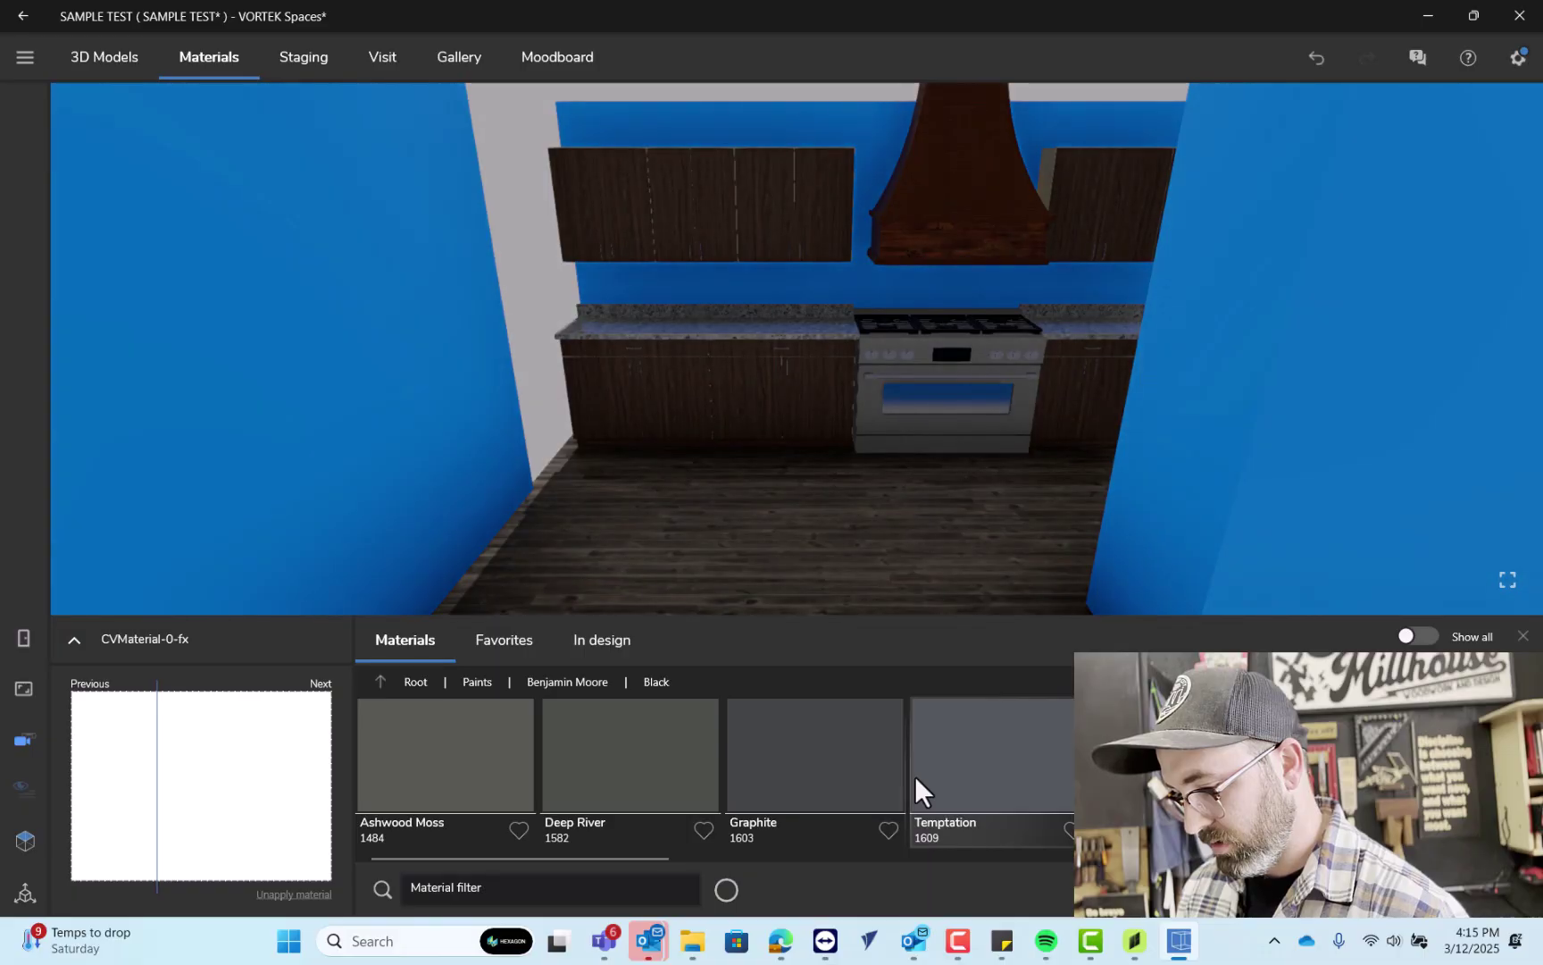
{"action": "left_click", "coordinate": [916, 775]}
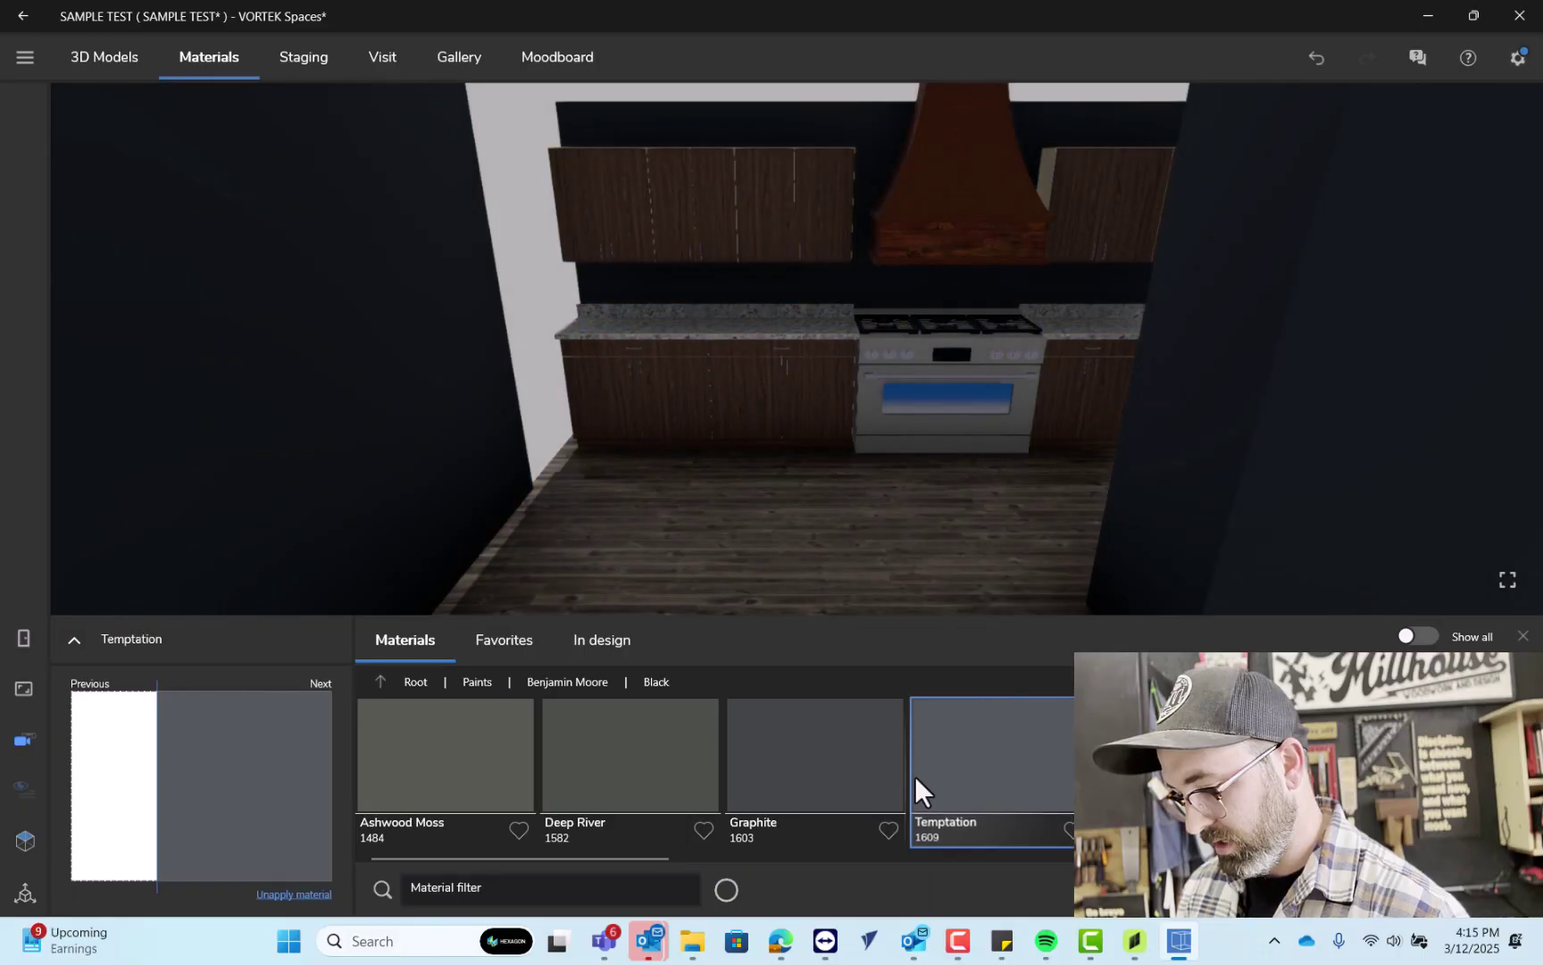
{"action": "left_click", "coordinate": [933, 182]}
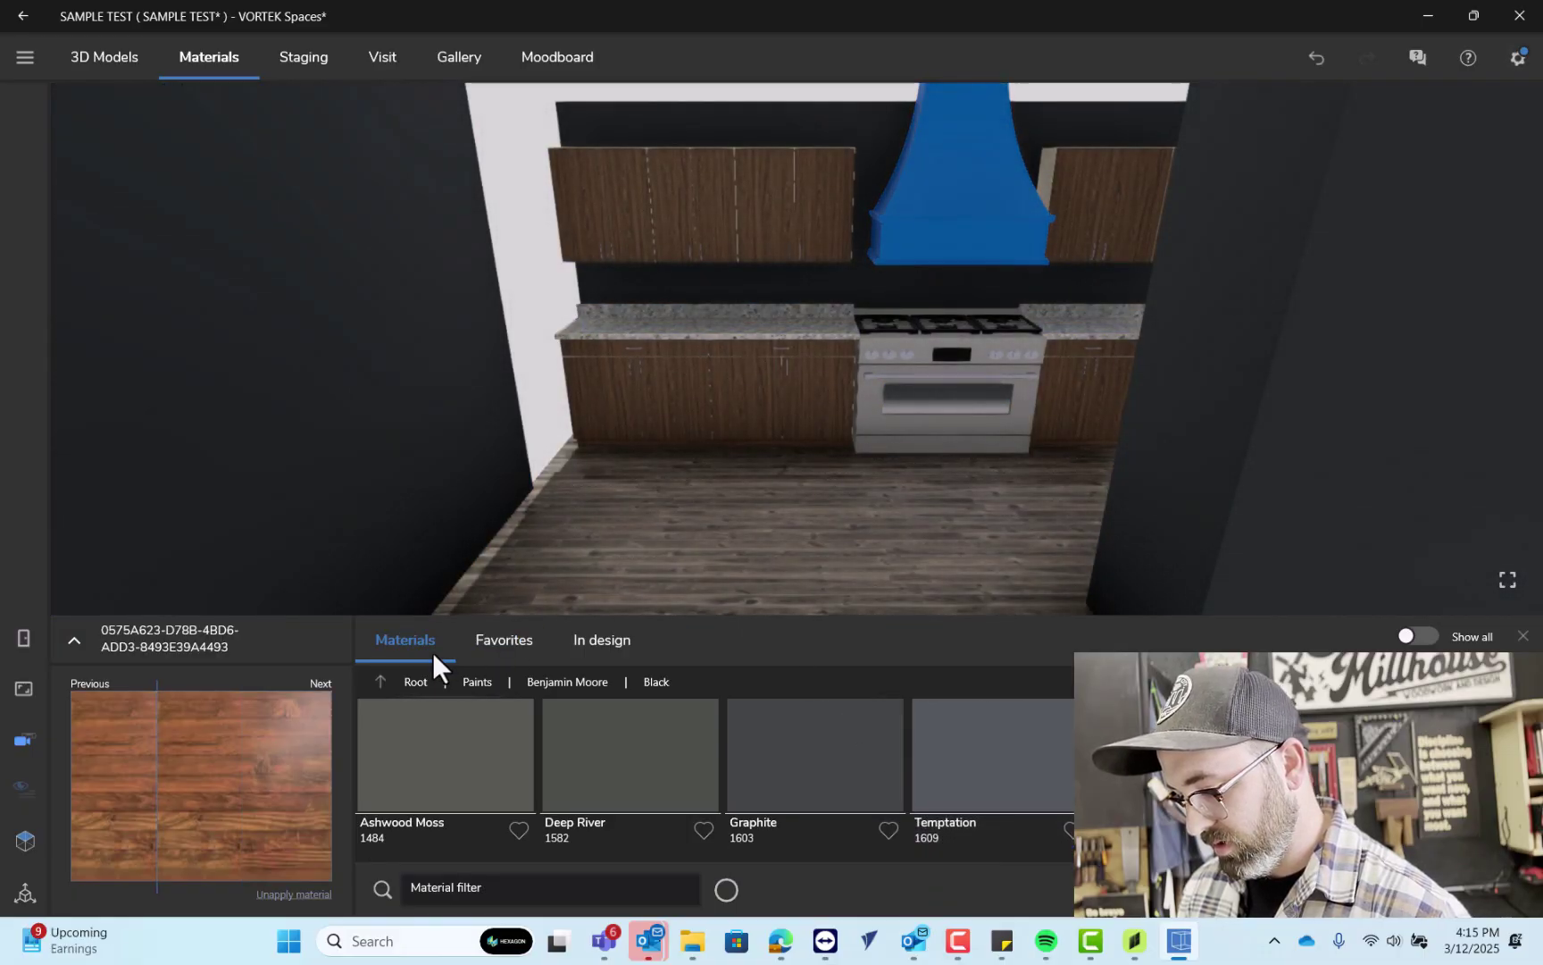
{"action": "left_click", "coordinate": [408, 681]}
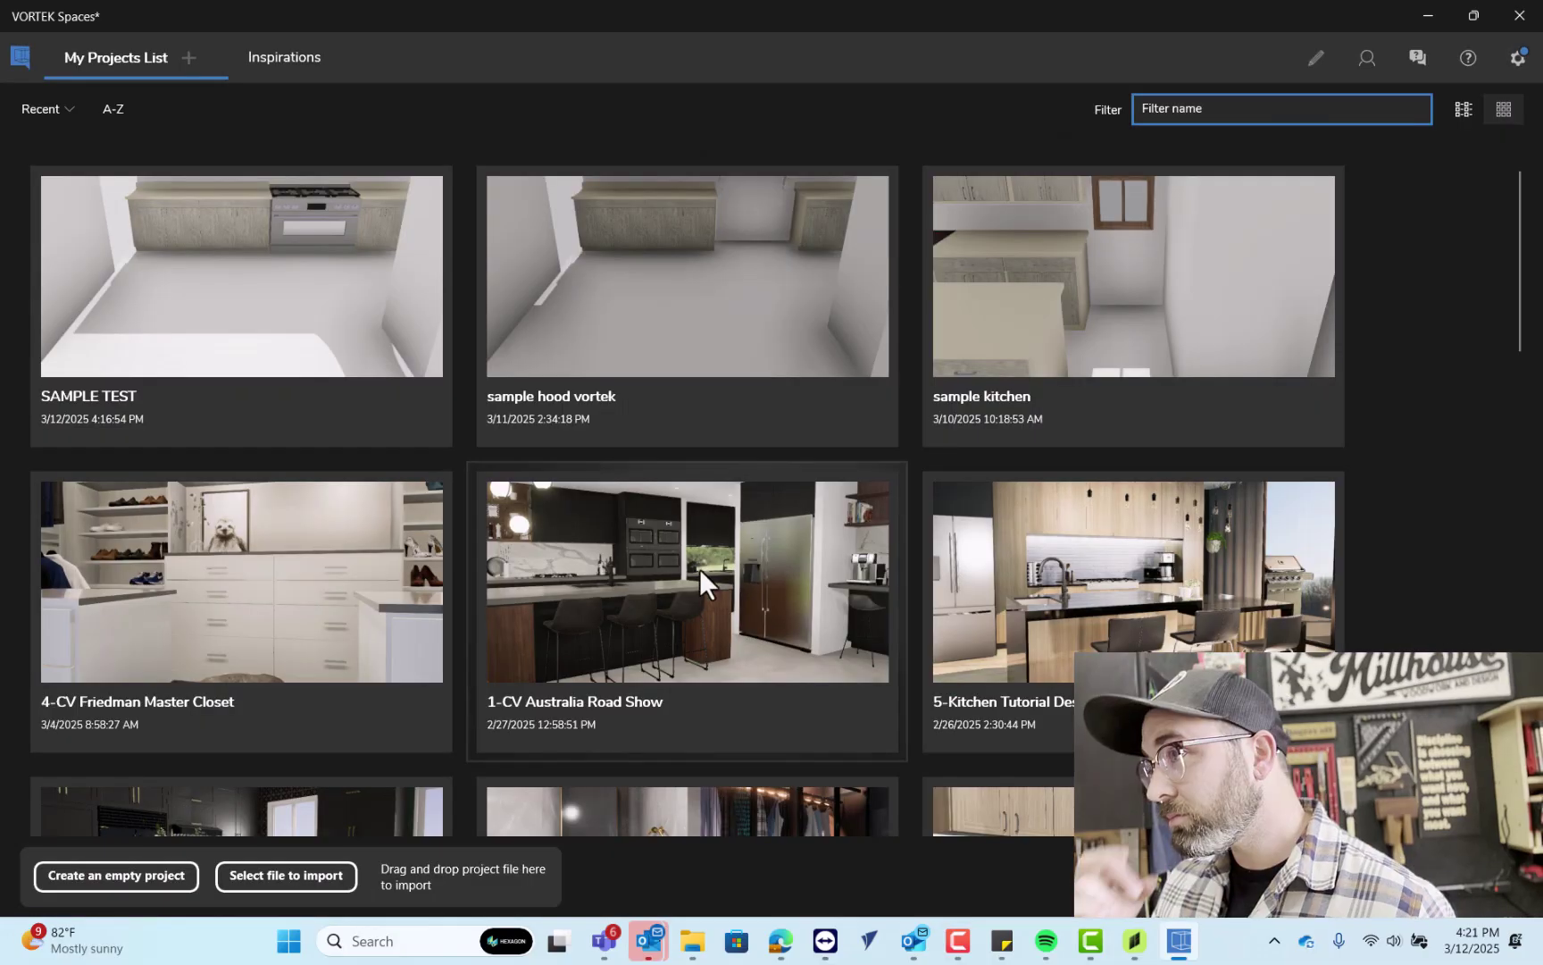
- Open the 1-CV Australia Road Show project and switch to another project mode
{"action": "left_click", "coordinate": [742, 531]}
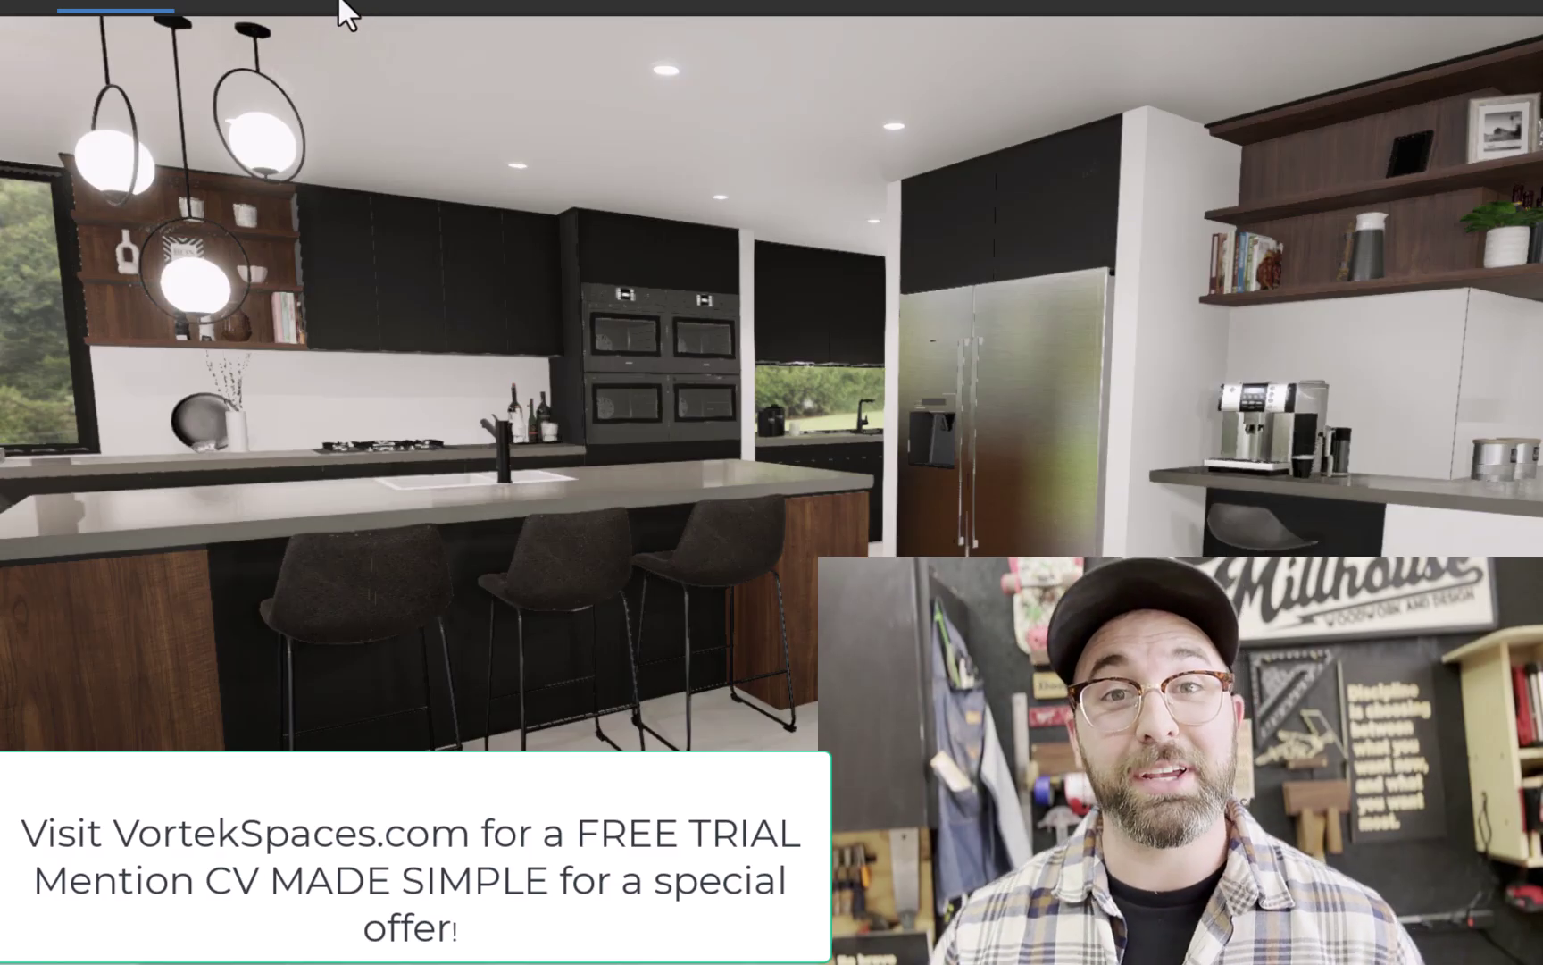
{"action": "left_click", "coordinate": [340, 11]}
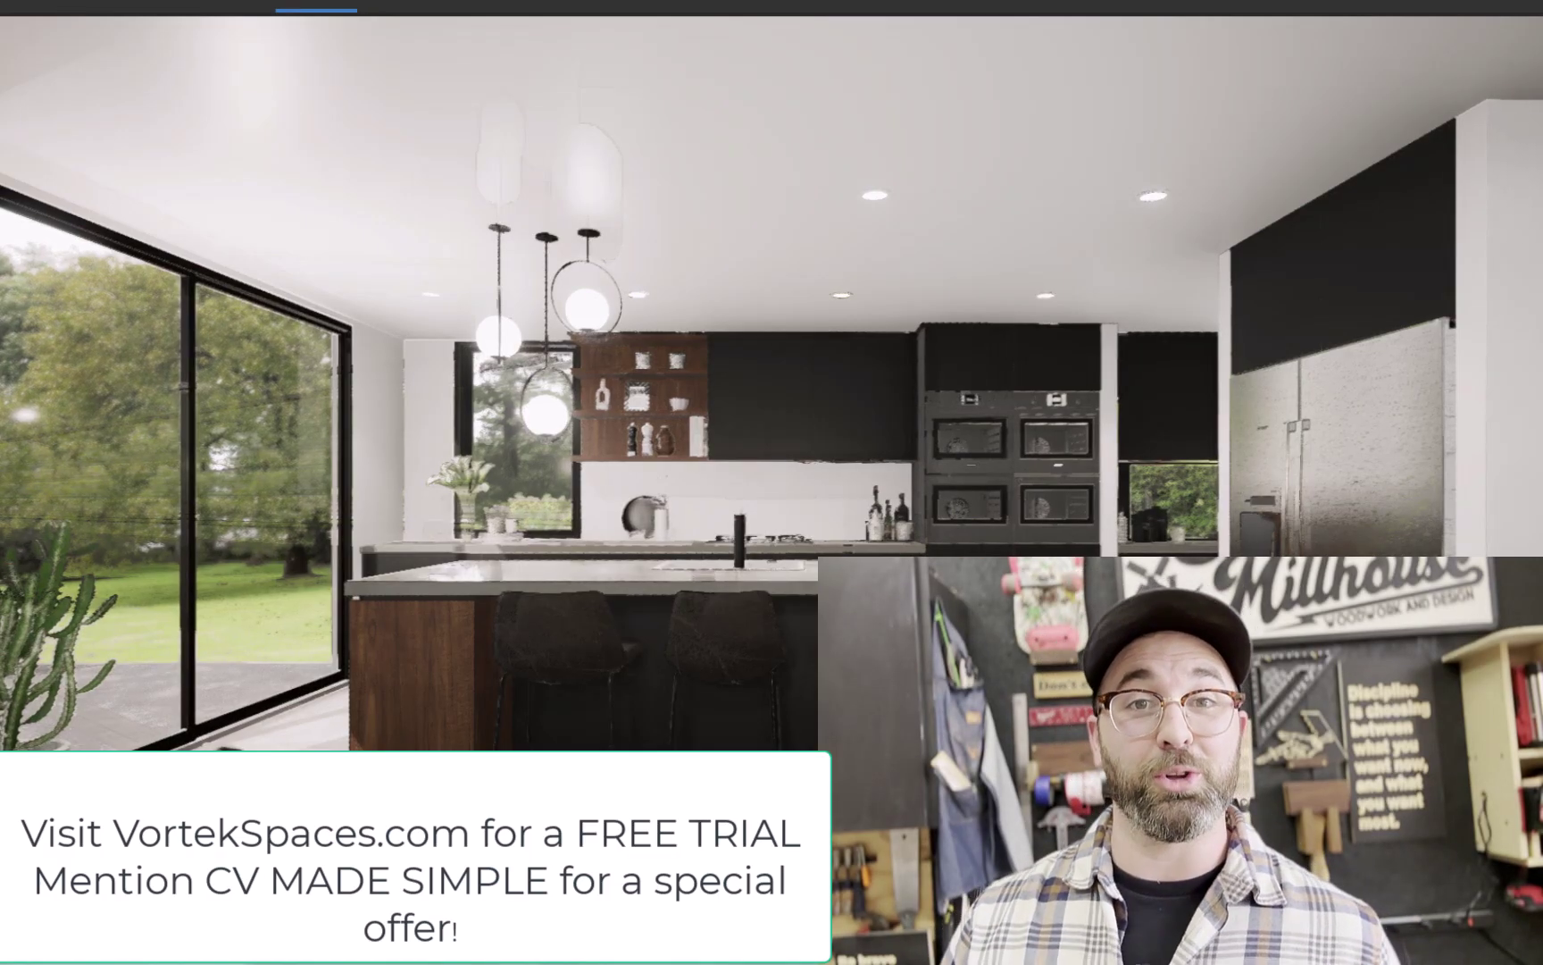